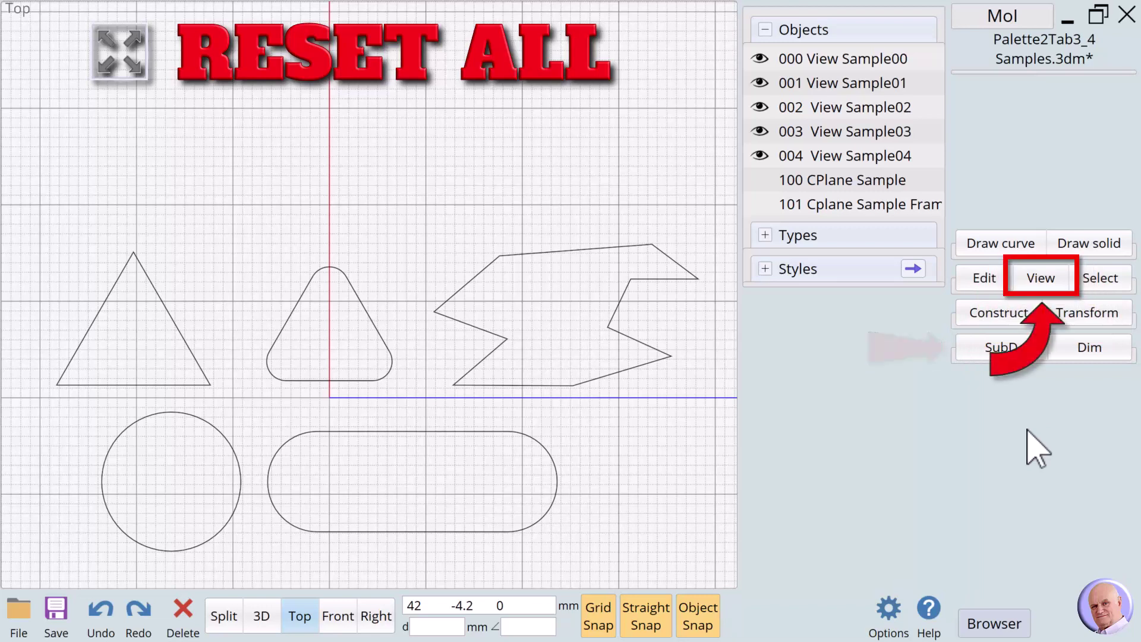
Split the display into Top, 3D, Front and Right viewports and reset every view's extents.
left_click(1038, 284)
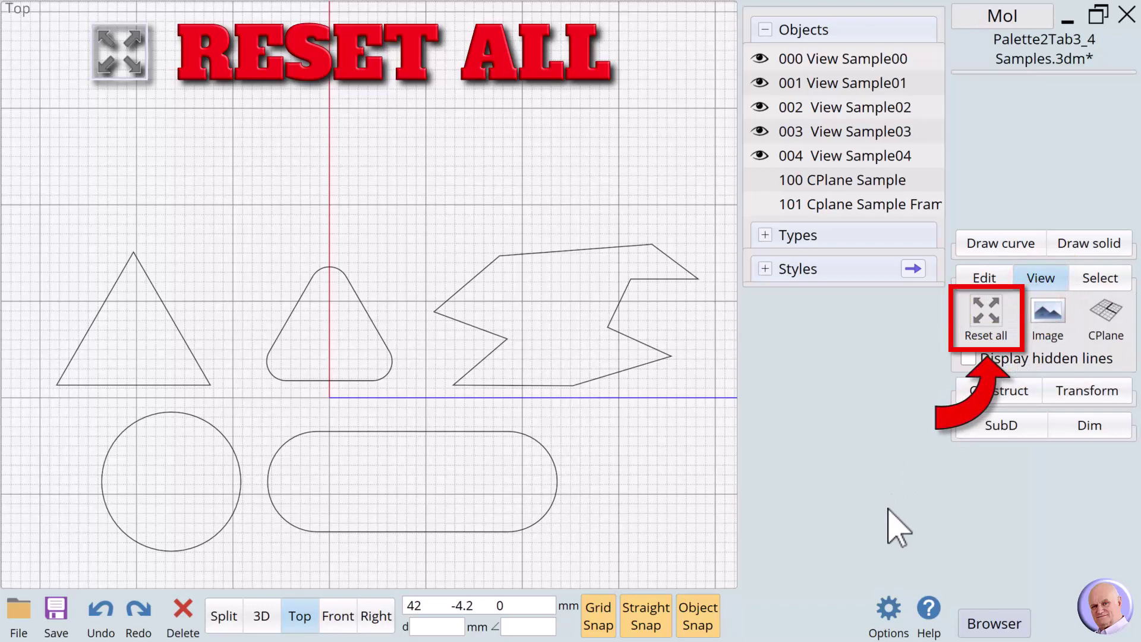
left_click(222, 617)
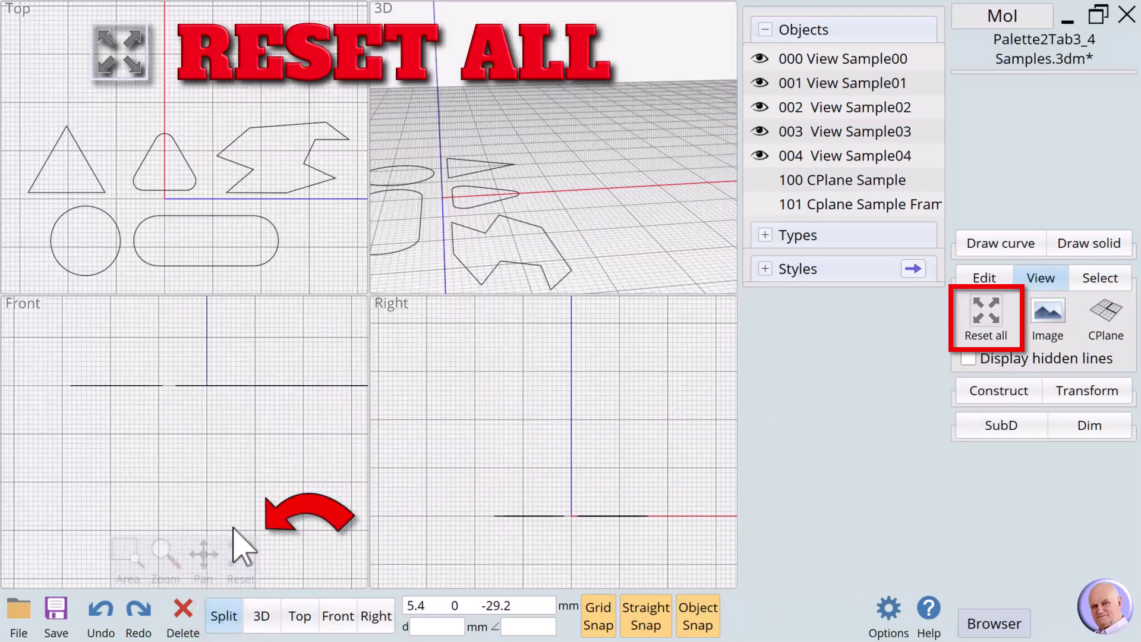
mouse_move(612, 568)
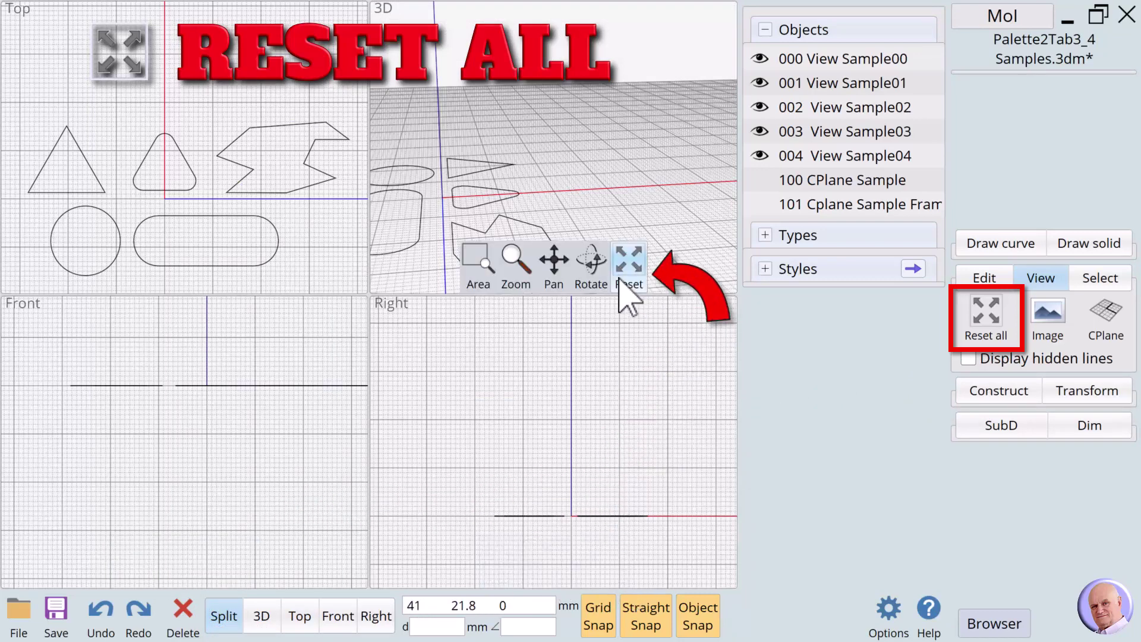
mouse_move(249, 291)
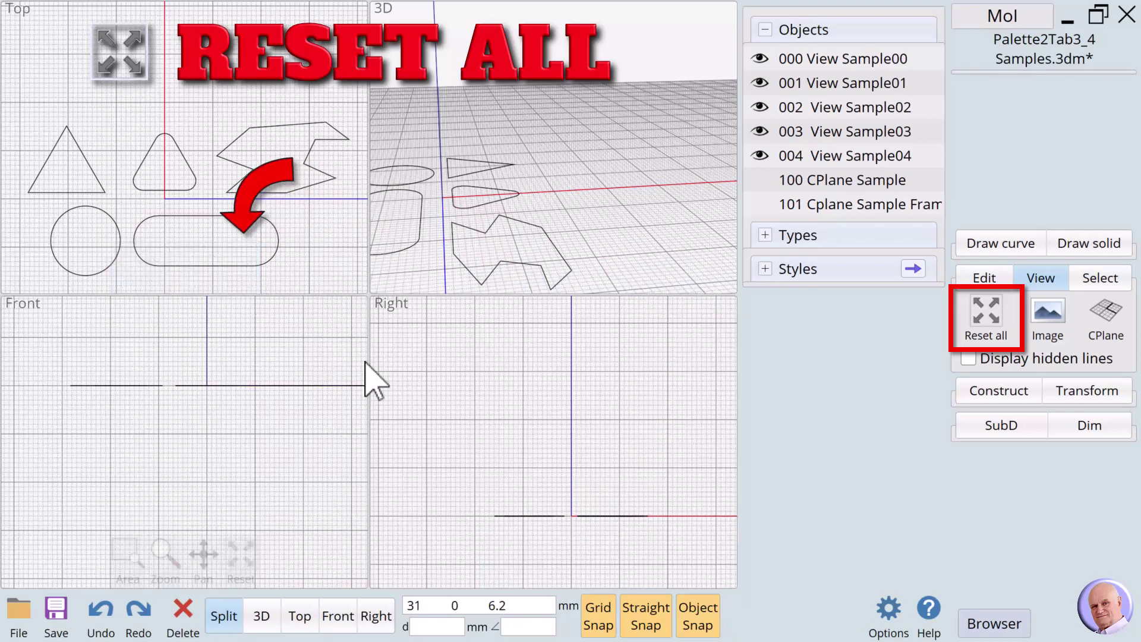
mouse_move(579, 559)
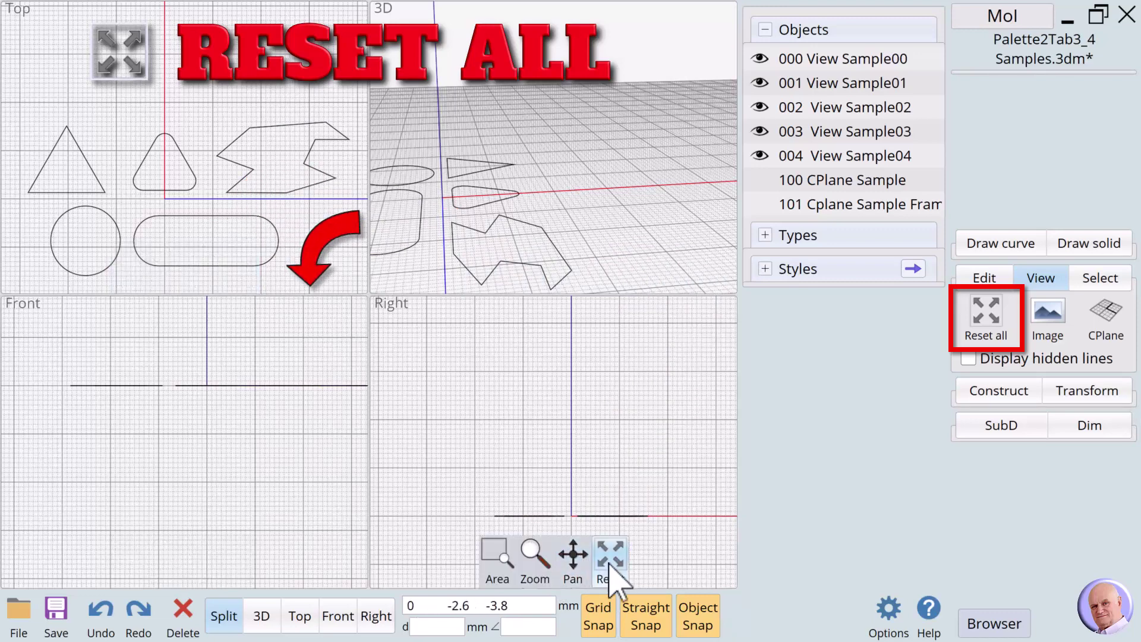
left_click(608, 560)
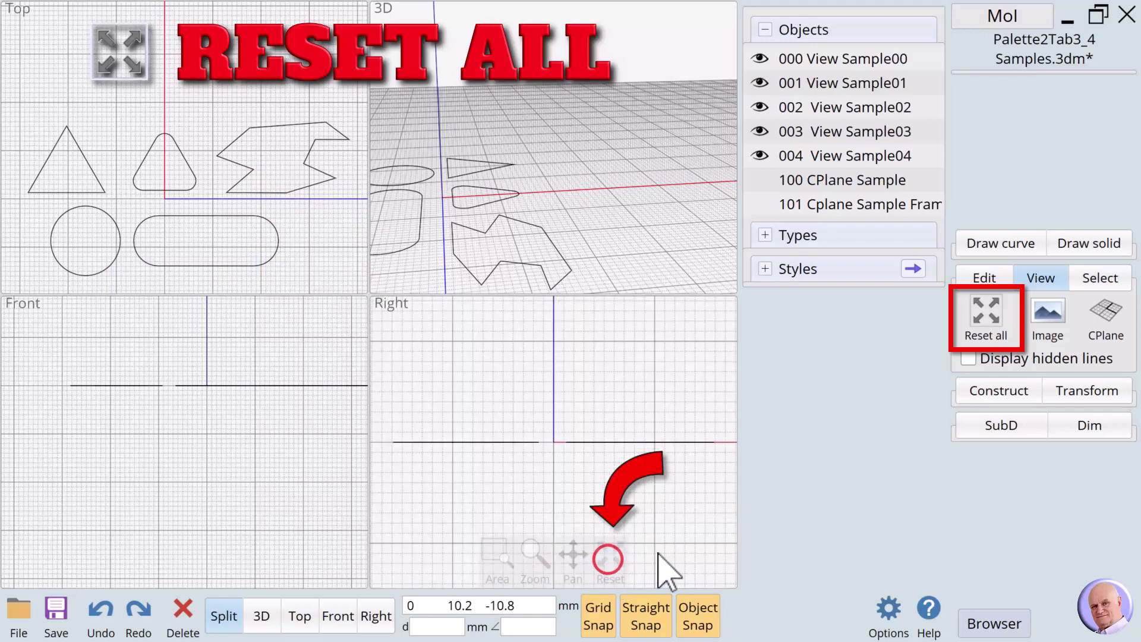
left_click(985, 314)
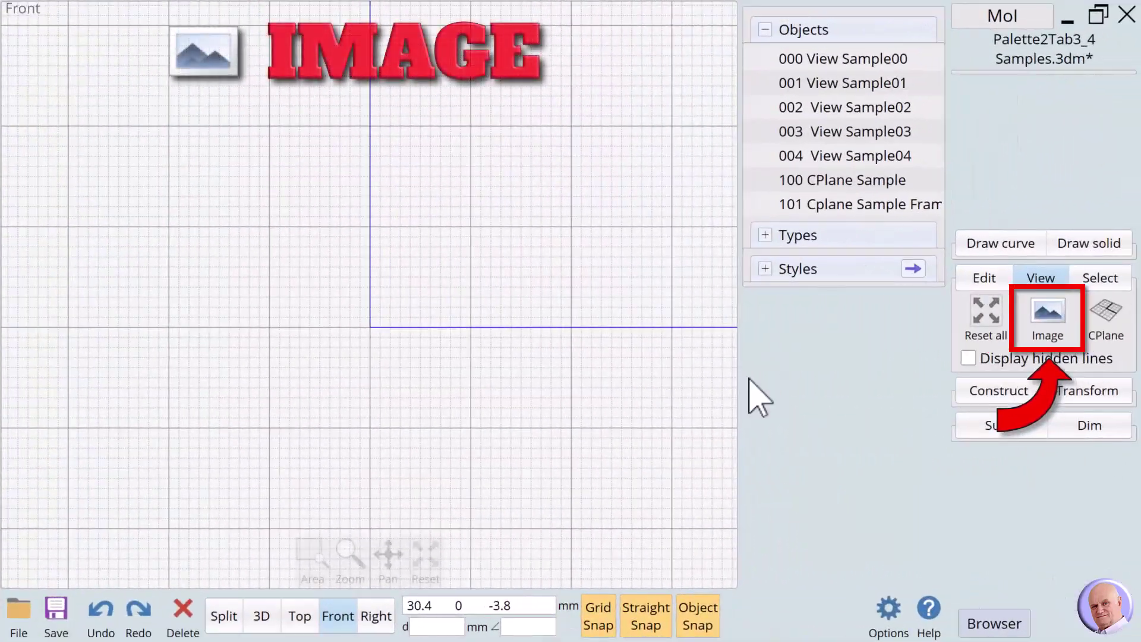
Open the background image settings under View > Image and cancel them without changes.
left_click(1047, 315)
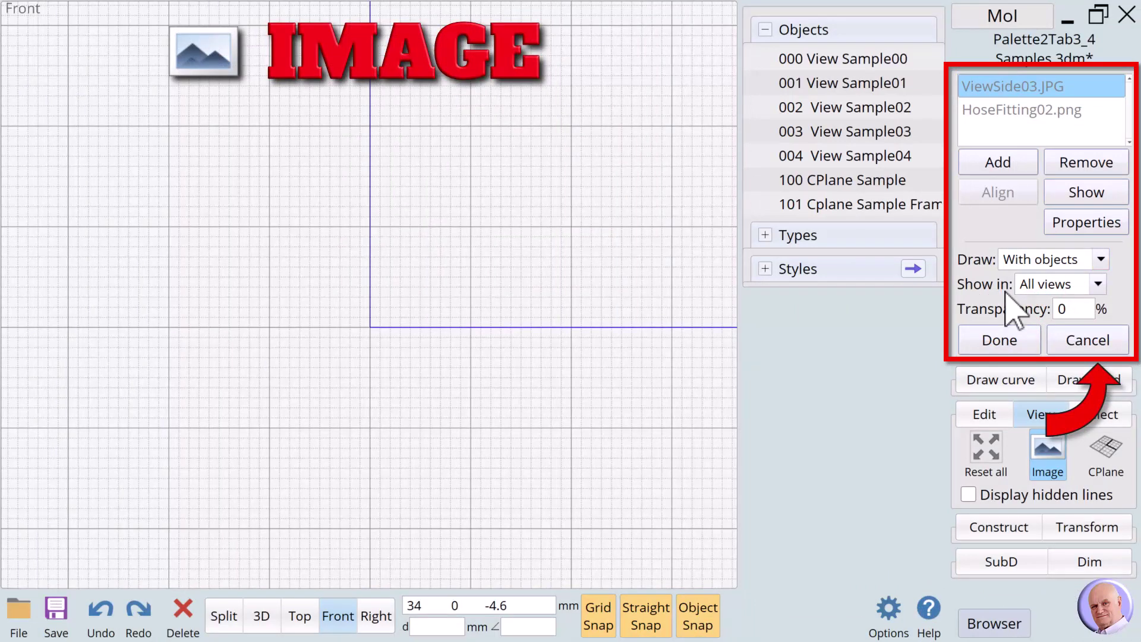
left_click(1079, 339)
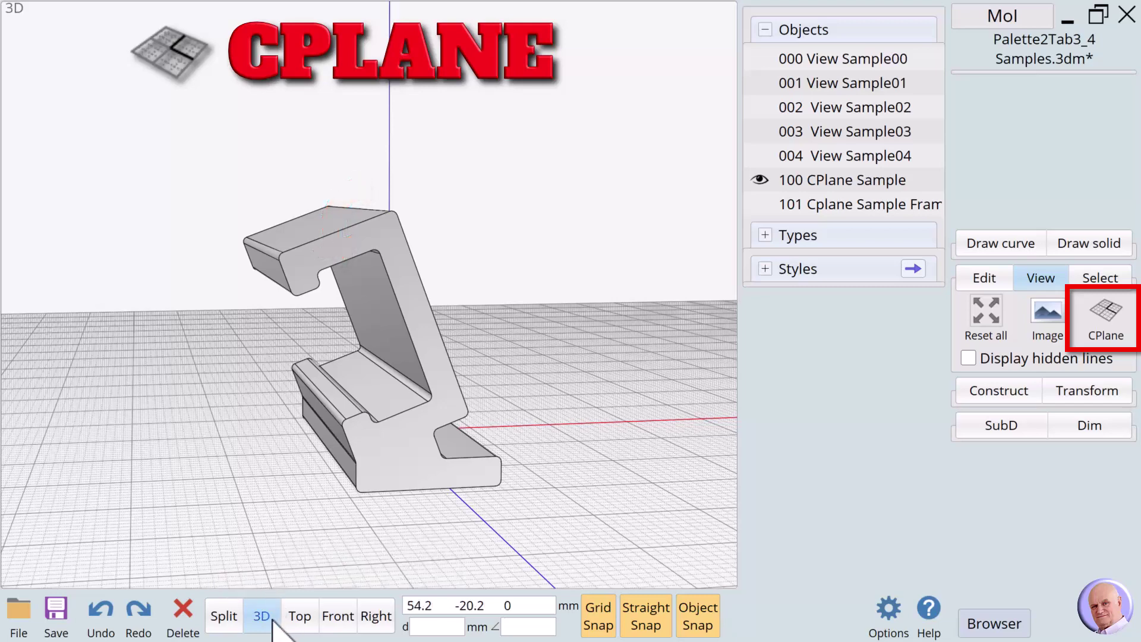
left_click(302, 618)
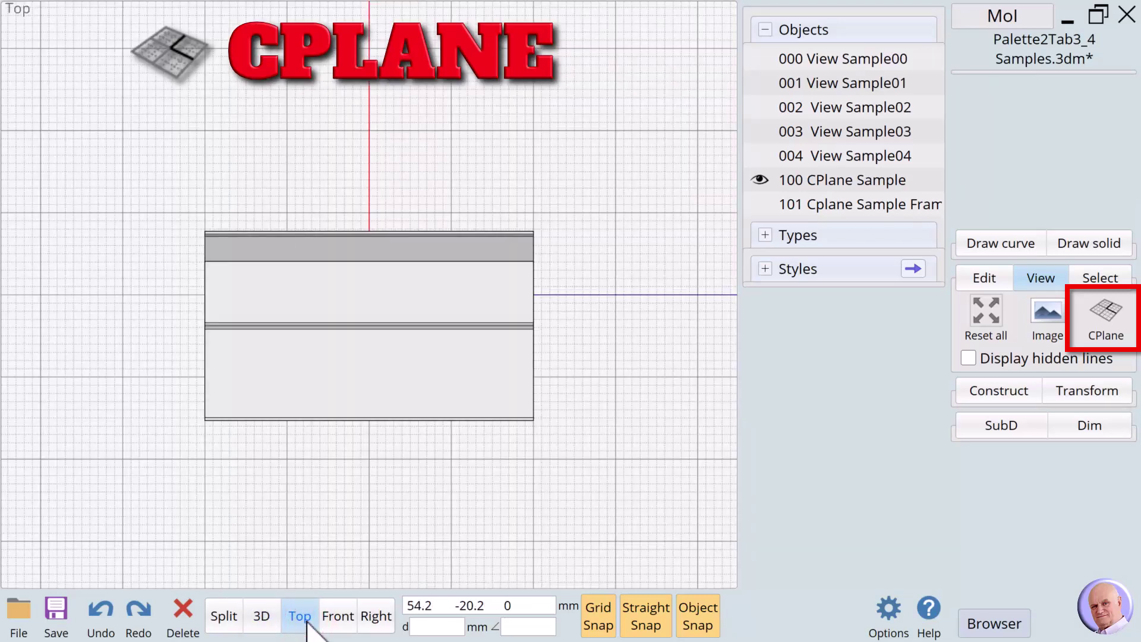
left_click(223, 617)
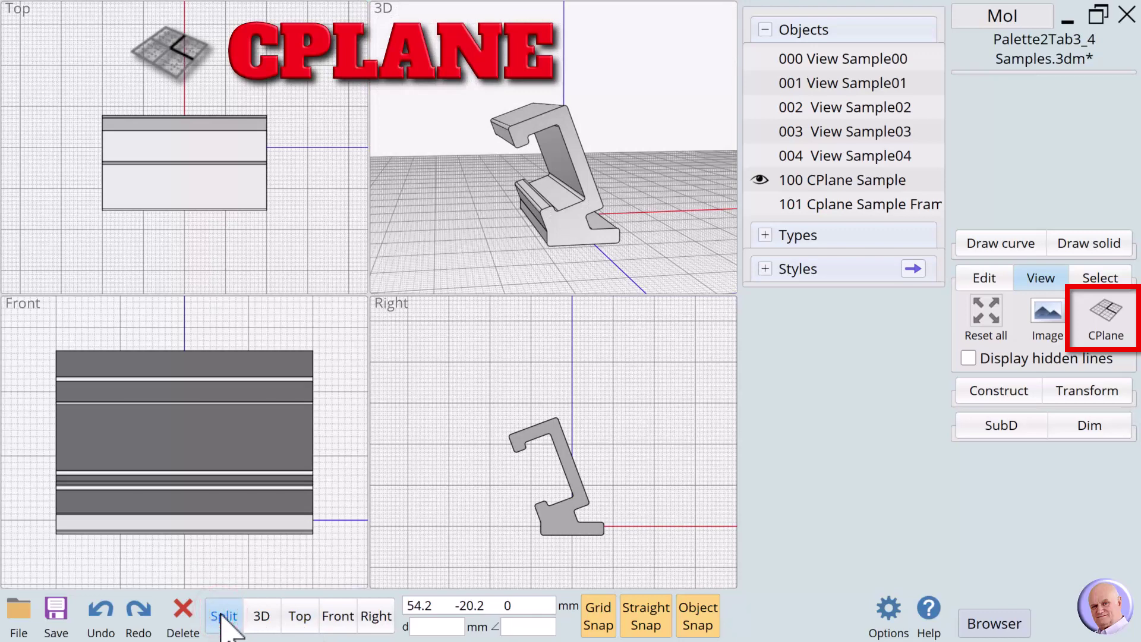
left_click(377, 621)
mouse_move(377, 618)
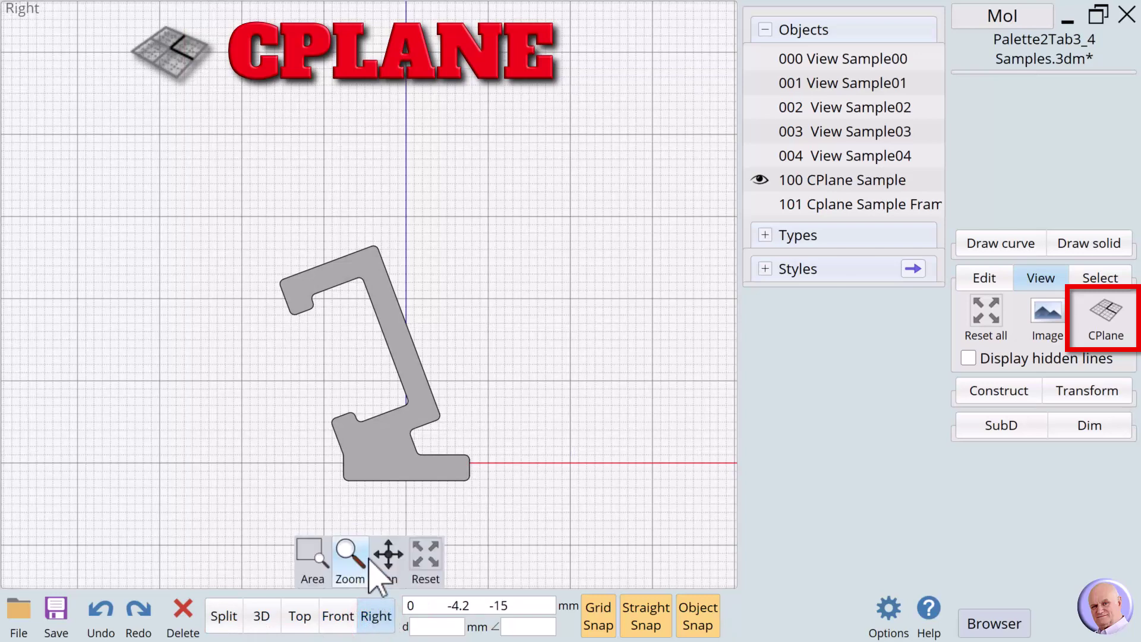
left_click_drag(386, 563, 384, 561)
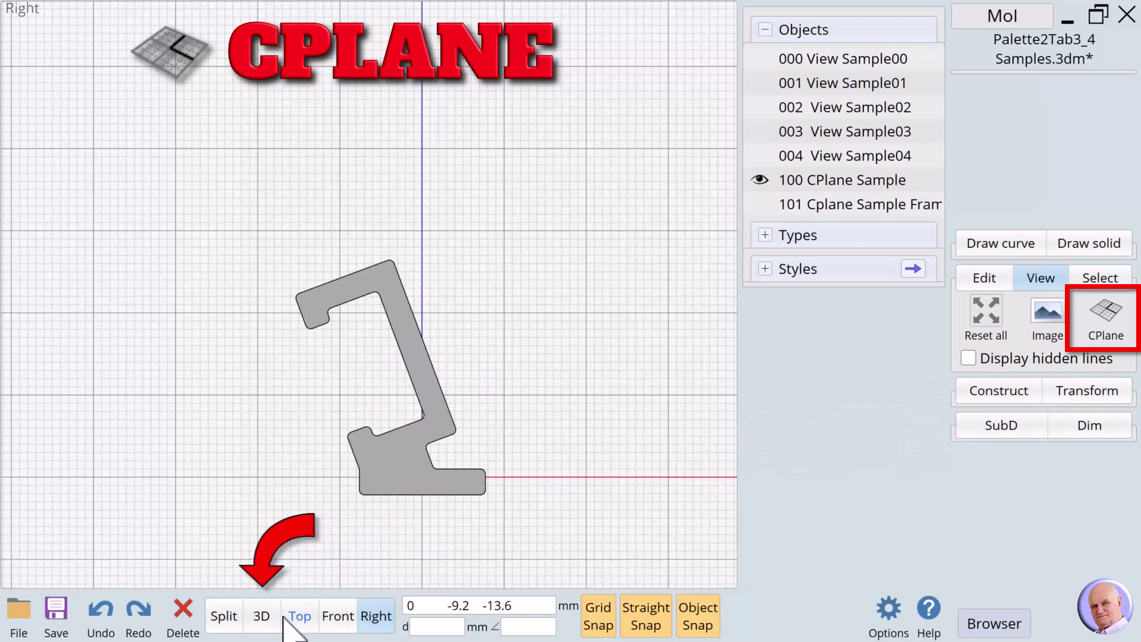
left_click(262, 616)
mouse_move(412, 580)
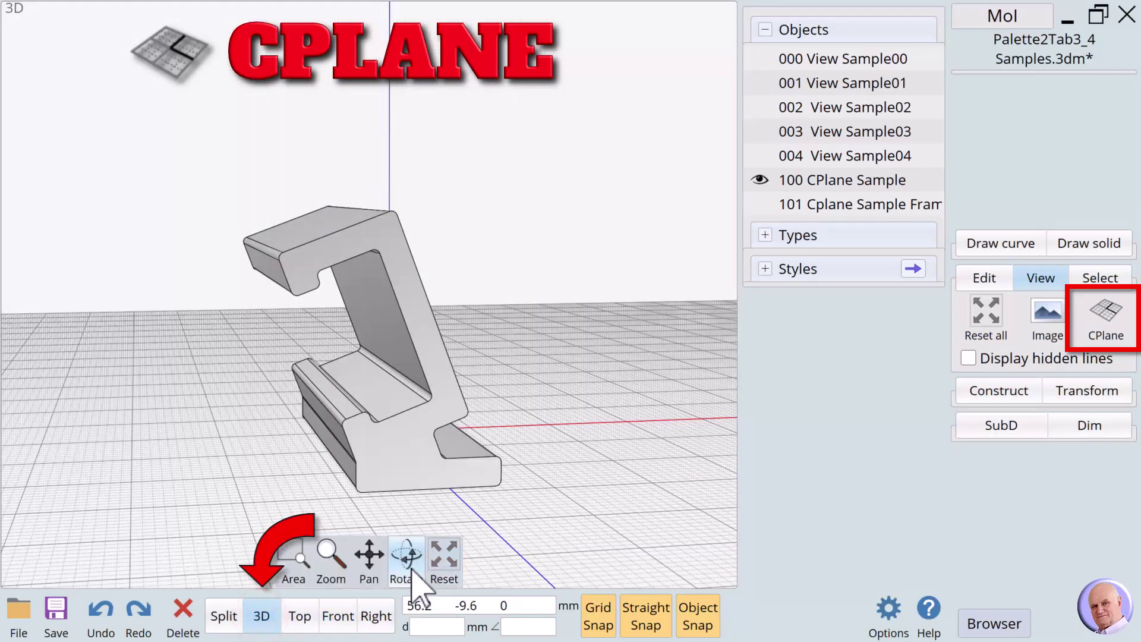
mouse_move(405, 565)
left_mouse_down()
mouse_move(404, 544)
mouse_move(397, 568)
mouse_move(417, 573)
left_mouse_up()
left_click(377, 349)
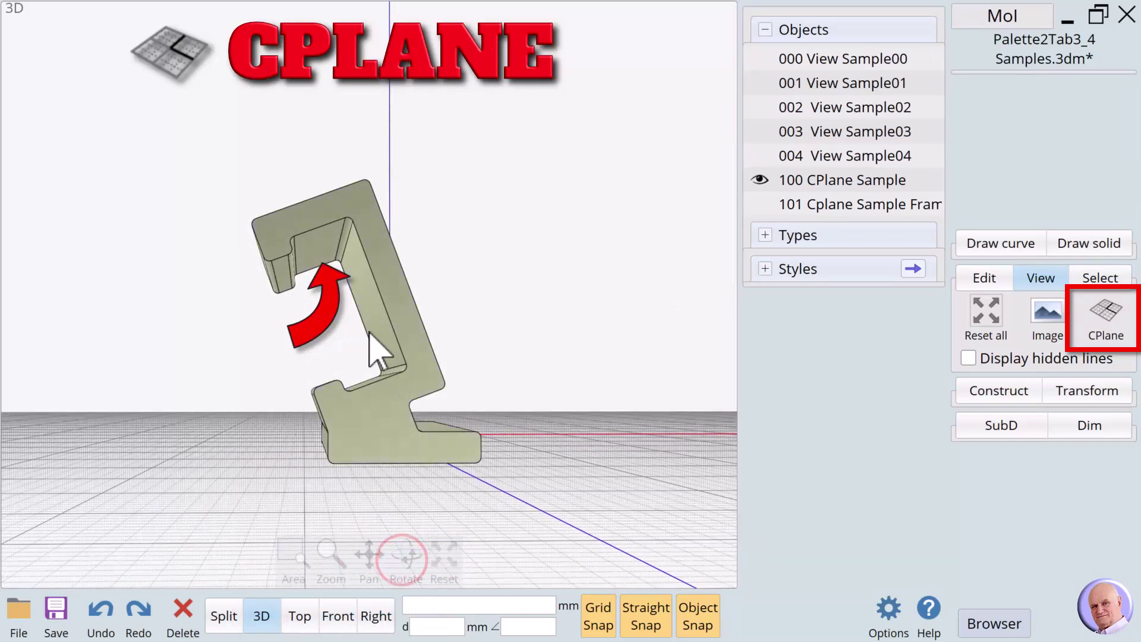
Select the hook's inner face and start a center ellipse on it, placing its center and first axis.
left_click(317, 249, "ctrl+shift")
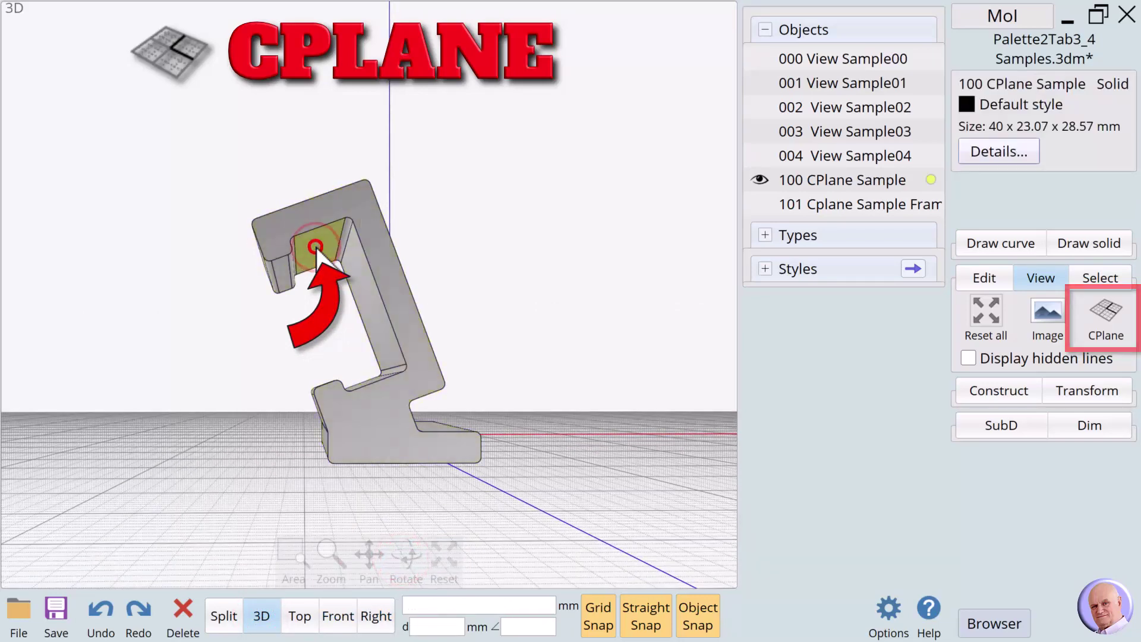
left_click(988, 245)
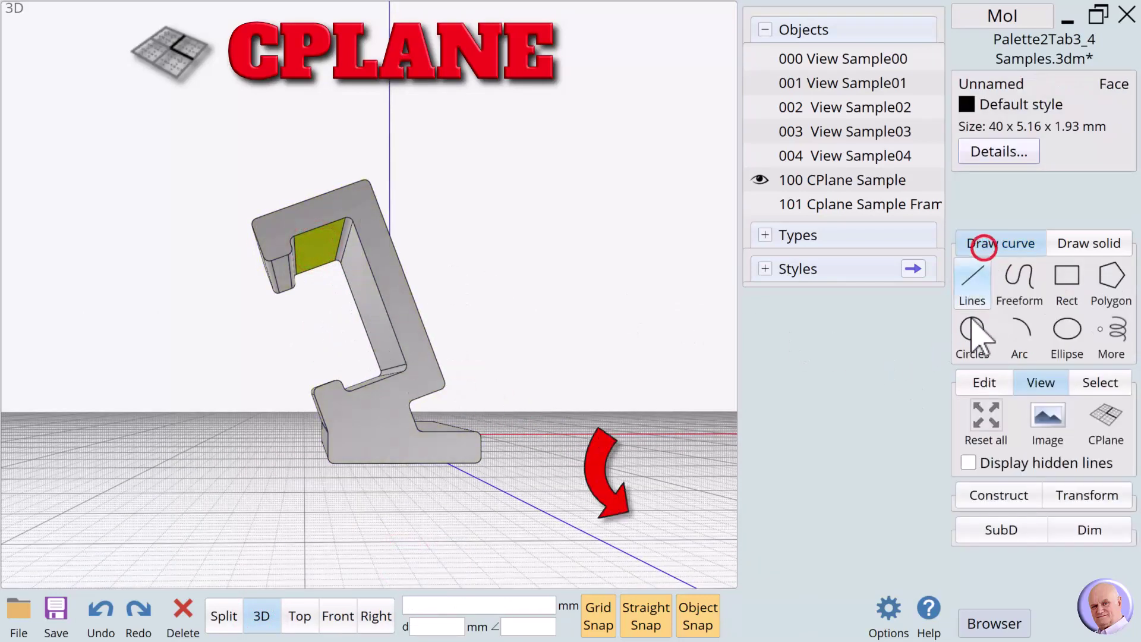
left_click(1052, 330)
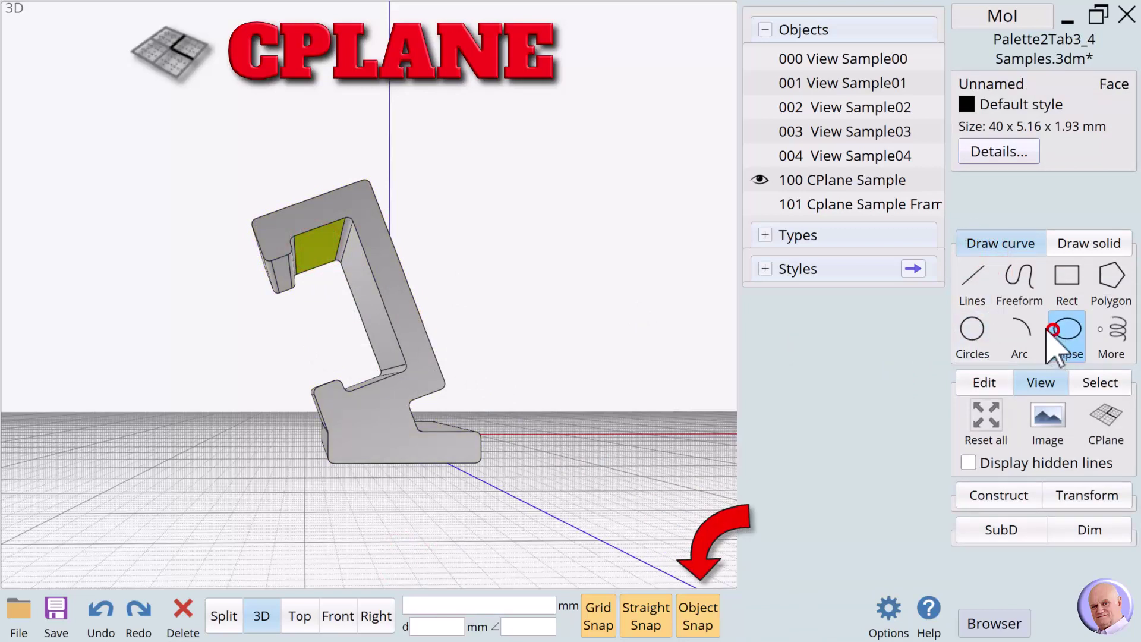
left_click(316, 239)
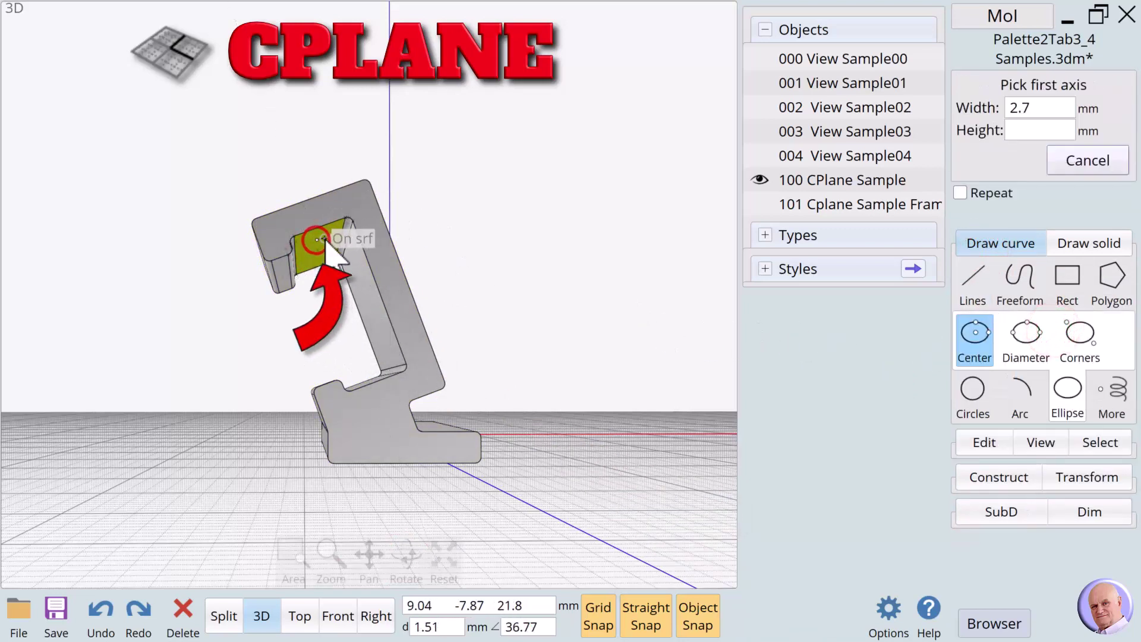
left_click(326, 239)
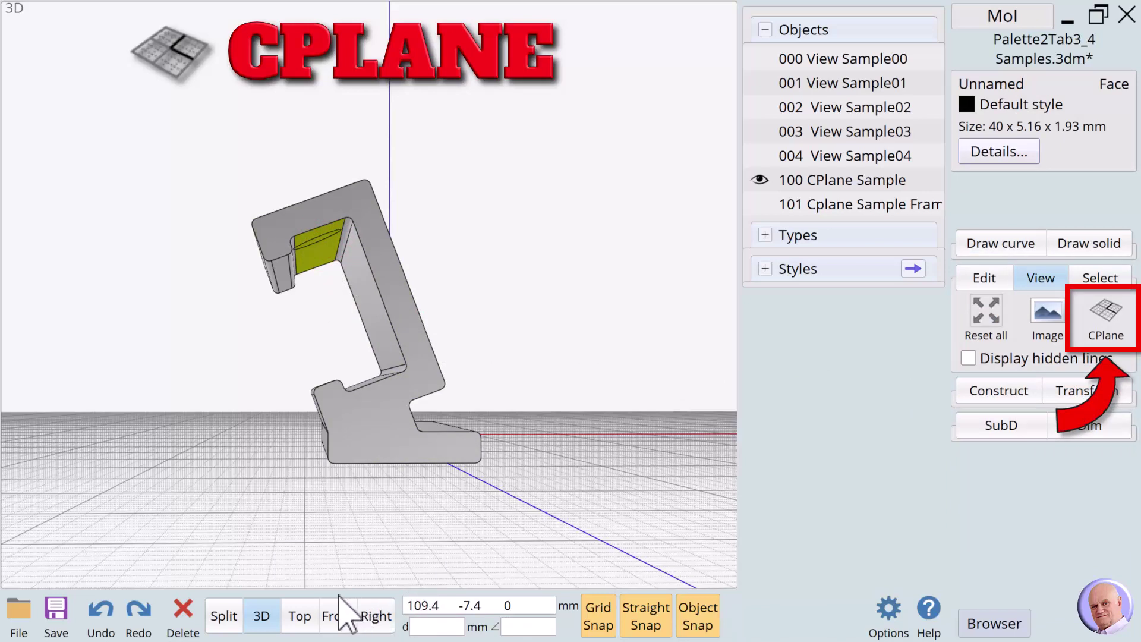
Set the CPlane origin on the hook's inner face, then hide the 100 CPlane Sample stand.
left_click(1109, 315)
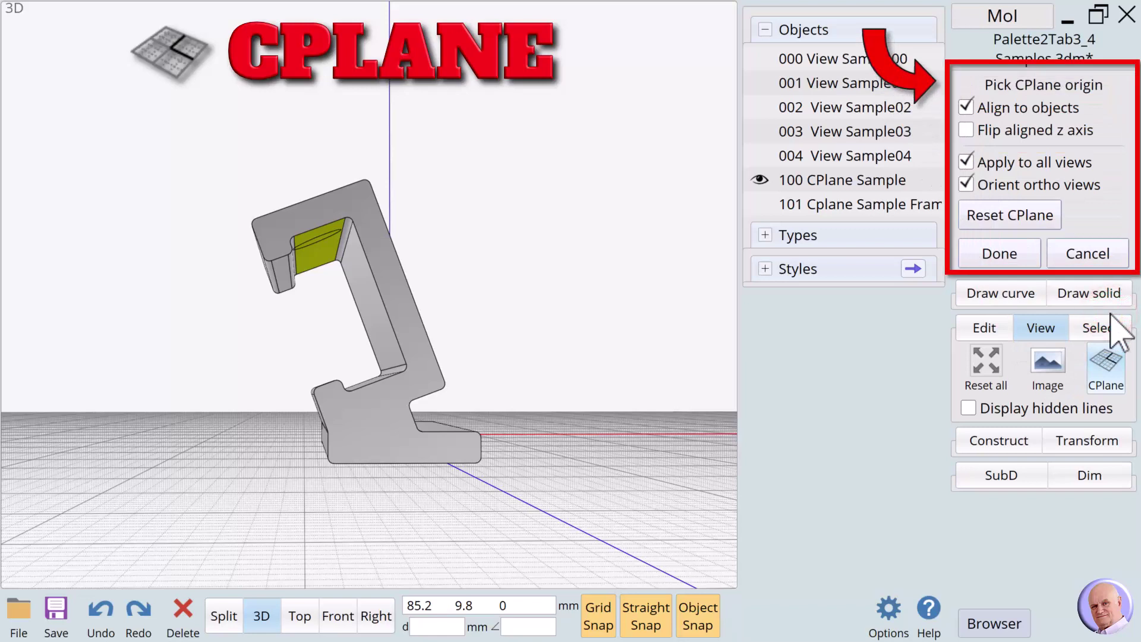
left_click(328, 252)
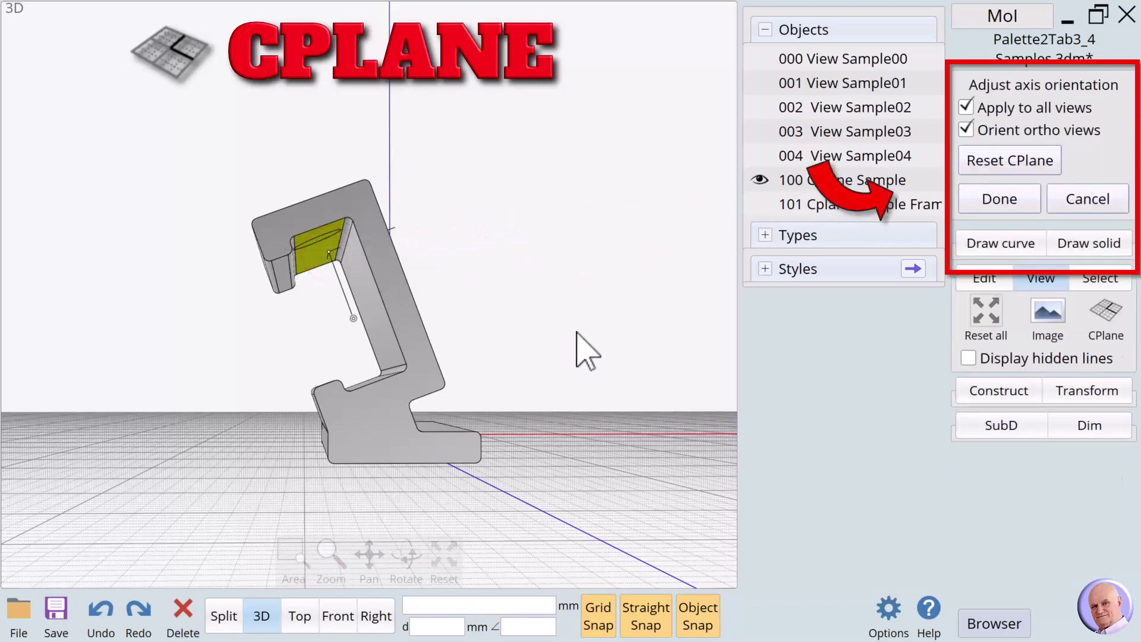
left_click(991, 202)
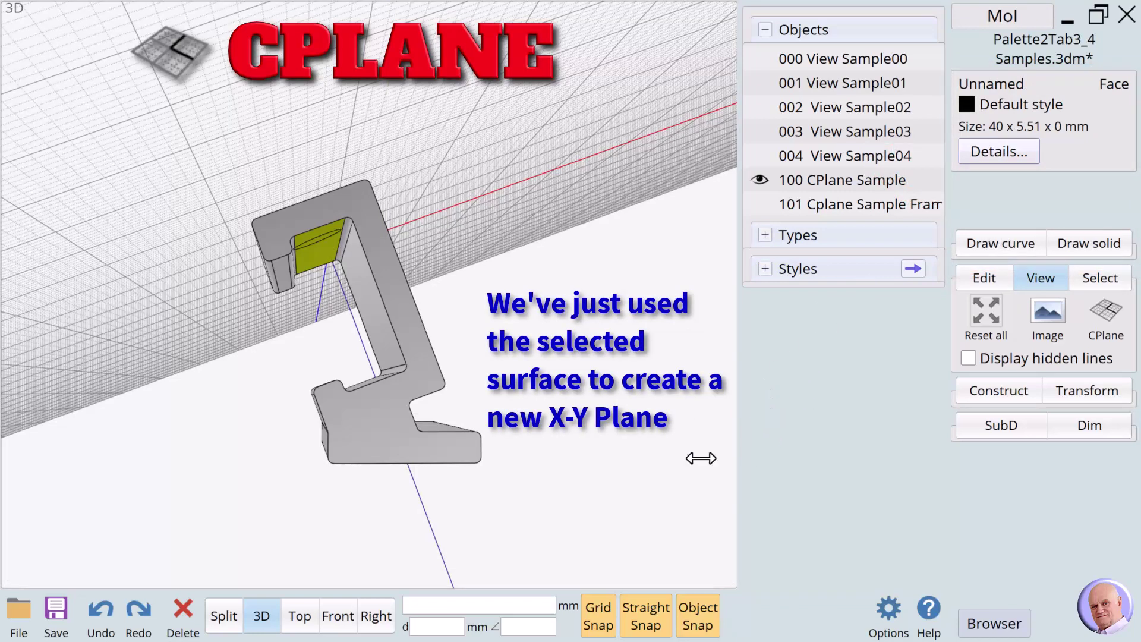
mouse_move(453, 563)
left_click(757, 181)
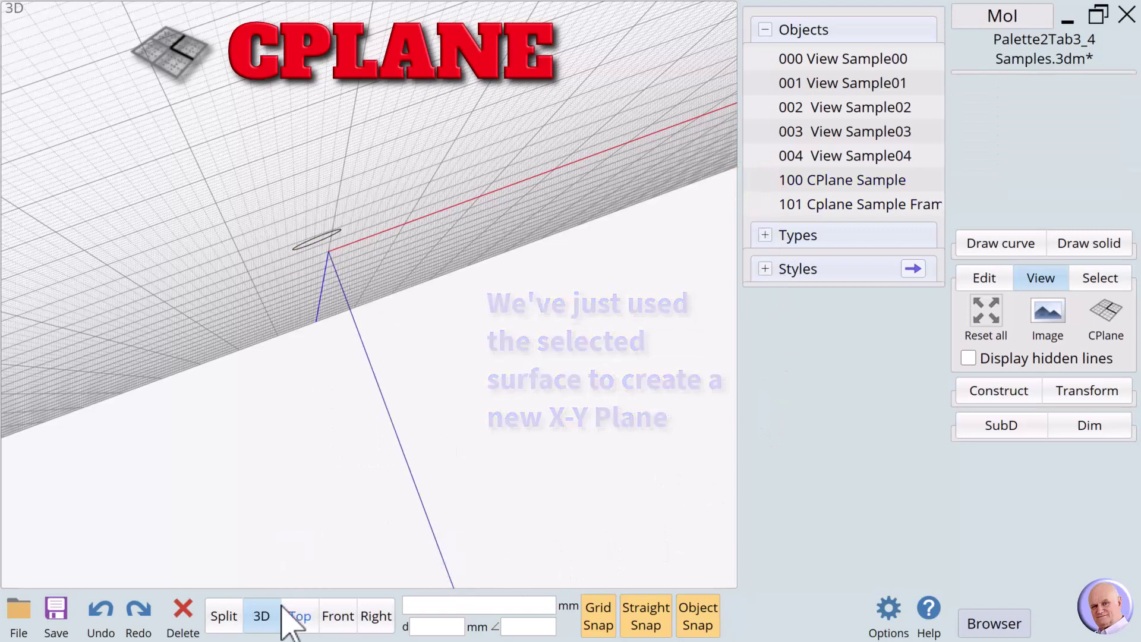
In Top view, draw a new center ellipse over the old one, delete the tilted ellipse, and select the new one.
left_click(300, 618)
left_click(984, 245)
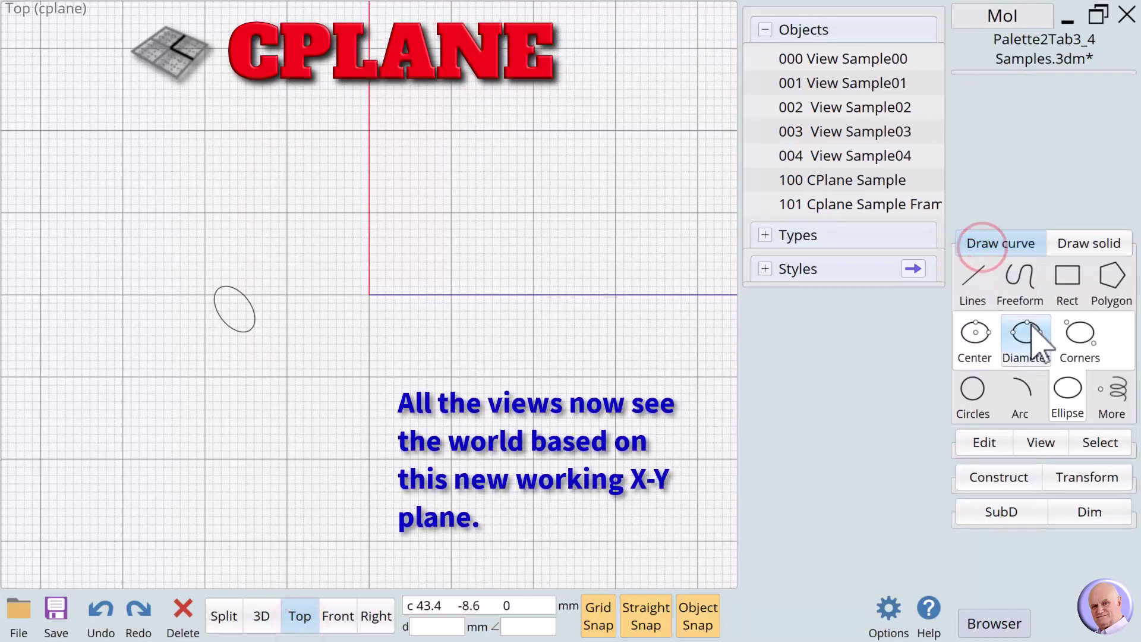
left_click(975, 334)
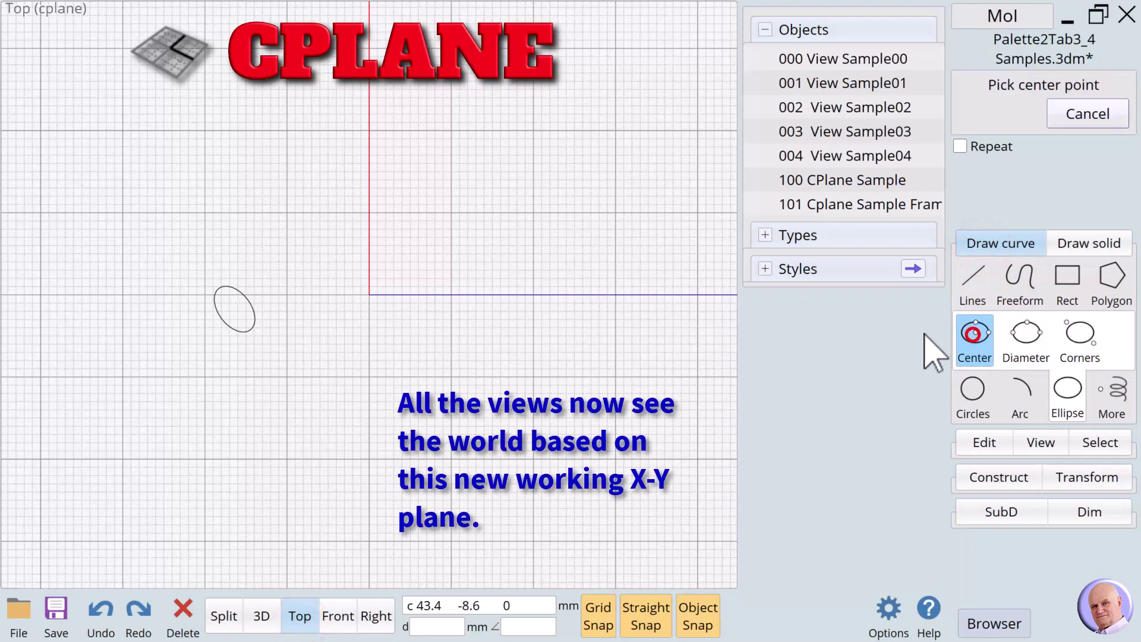
left_click(235, 309)
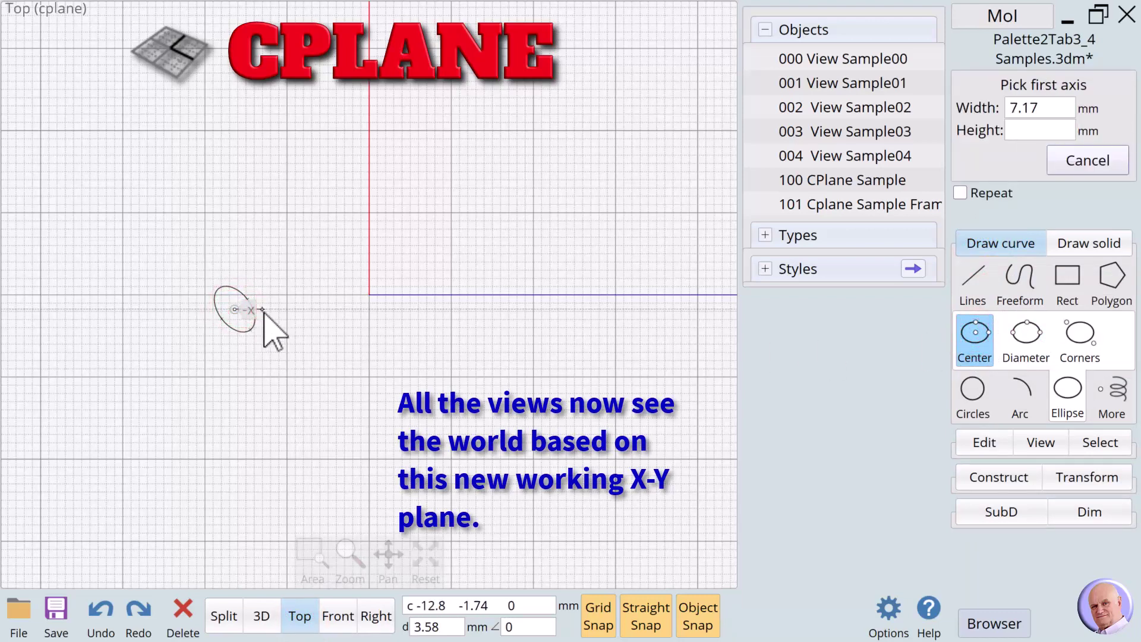
left_click(264, 311)
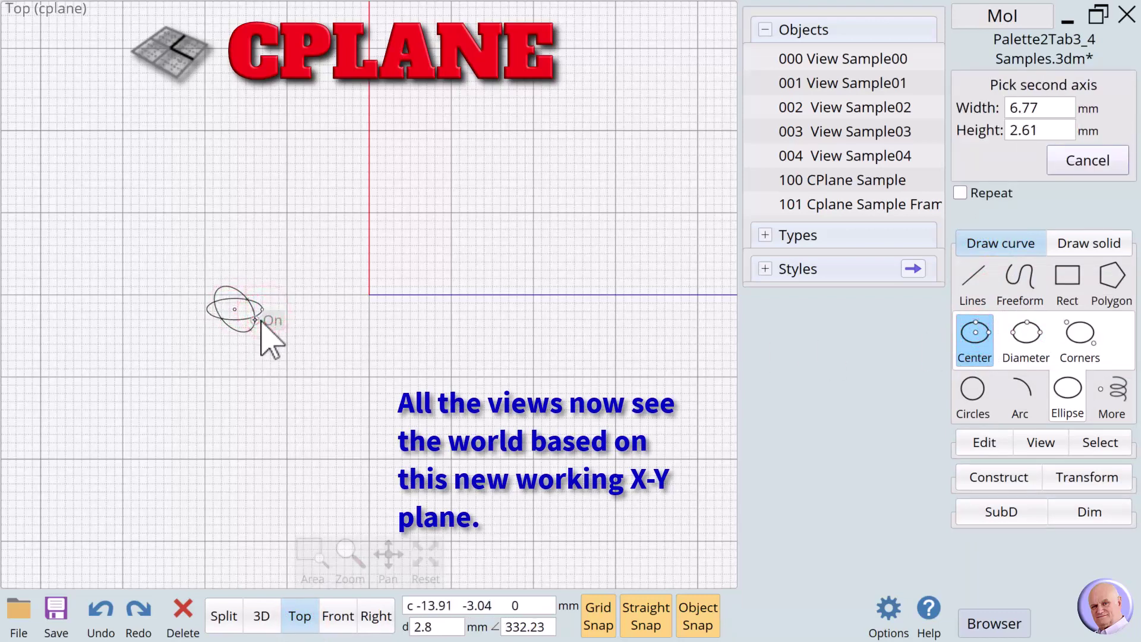
left_click(260, 321)
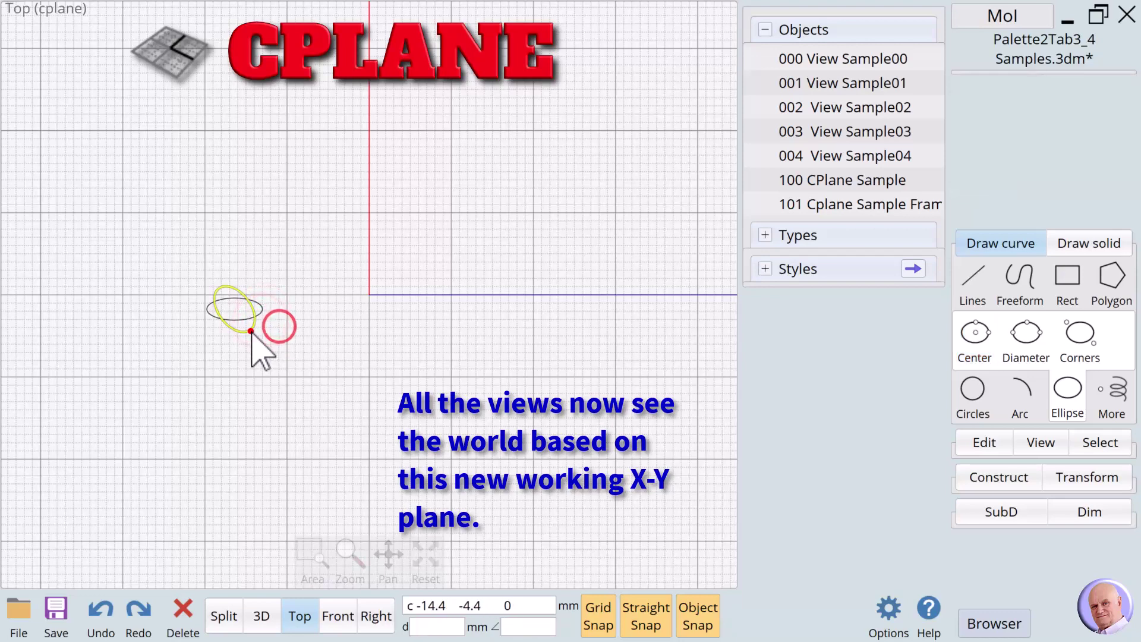
left_click(250, 331)
key("Delete")
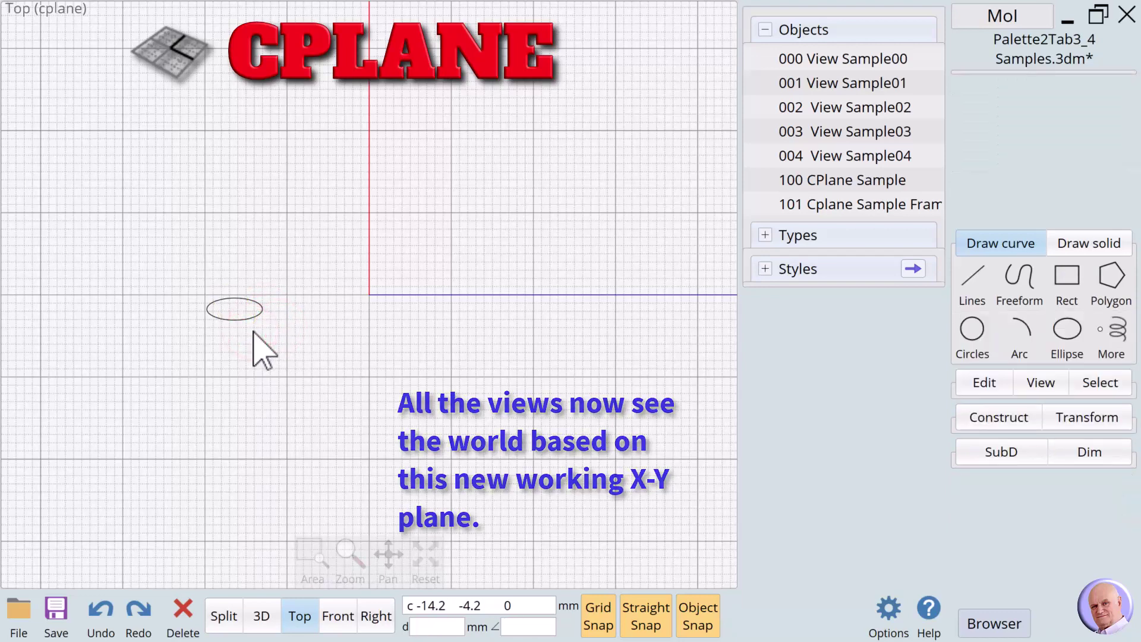
left_click(244, 316)
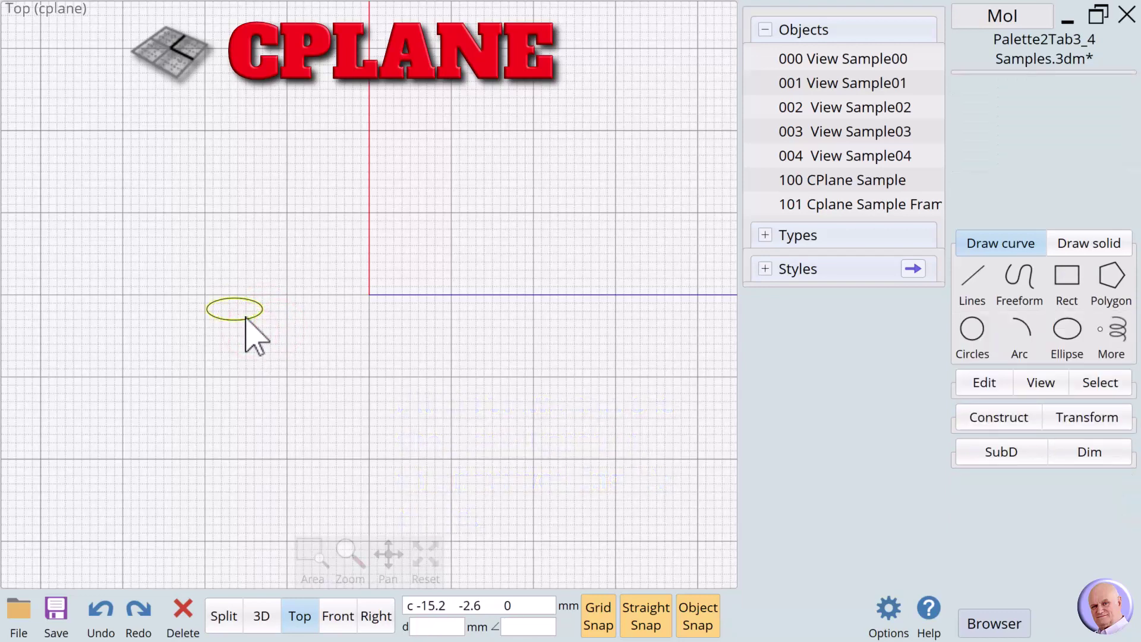
Extrude the selected ellipse into a tall solid, then hide the reference image.
left_click(760, 181)
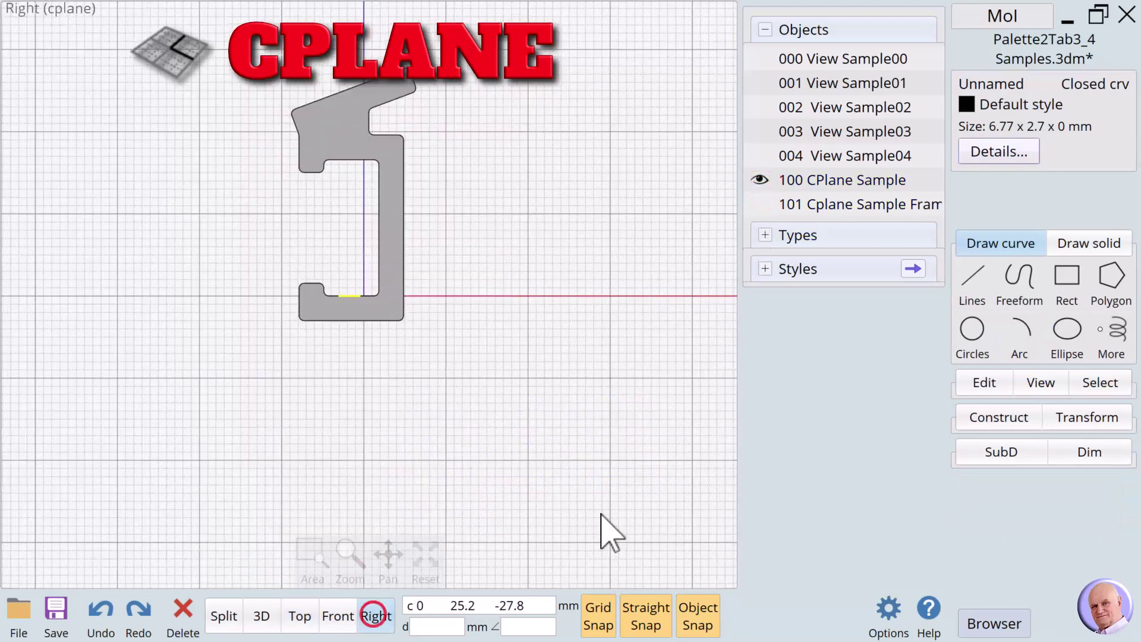
left_click(990, 419)
left_click(977, 412)
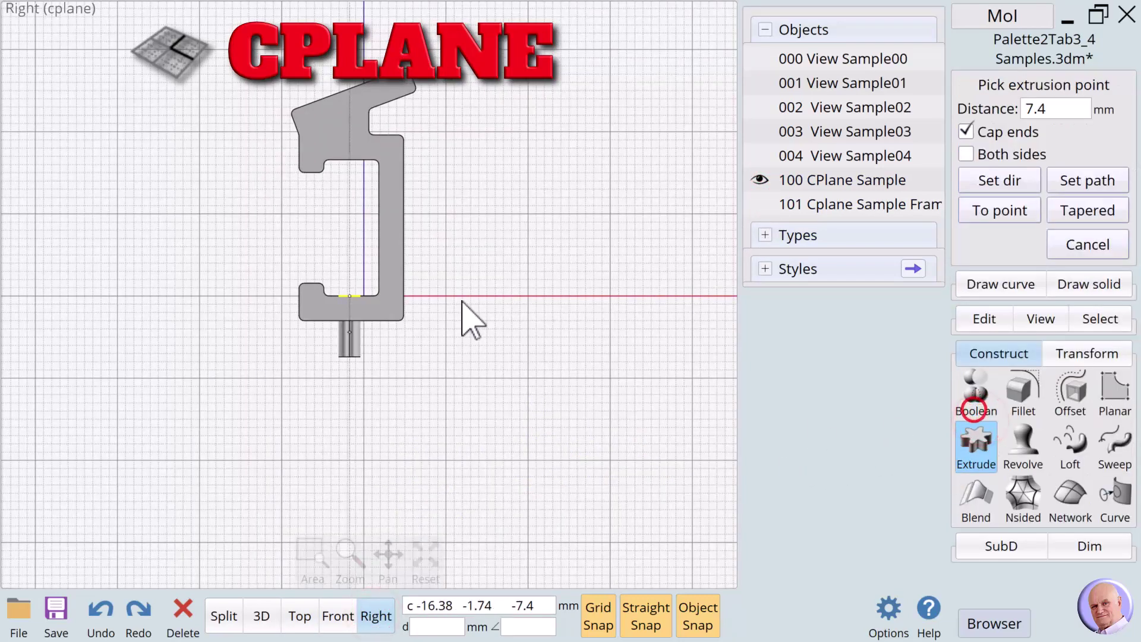
left_click(358, 149)
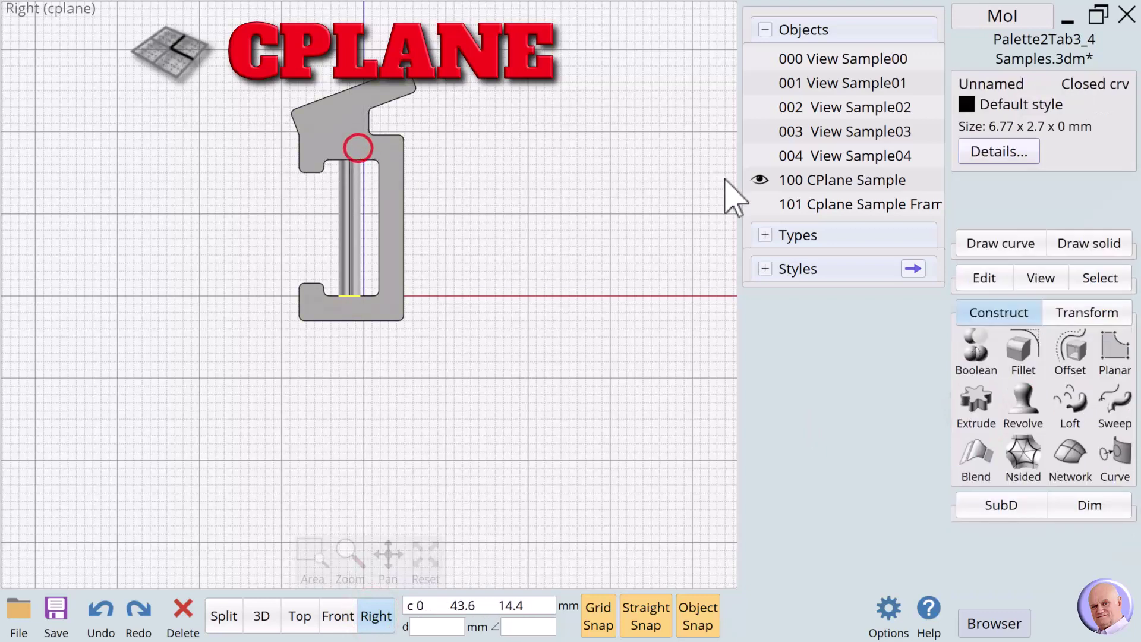
left_click(759, 180)
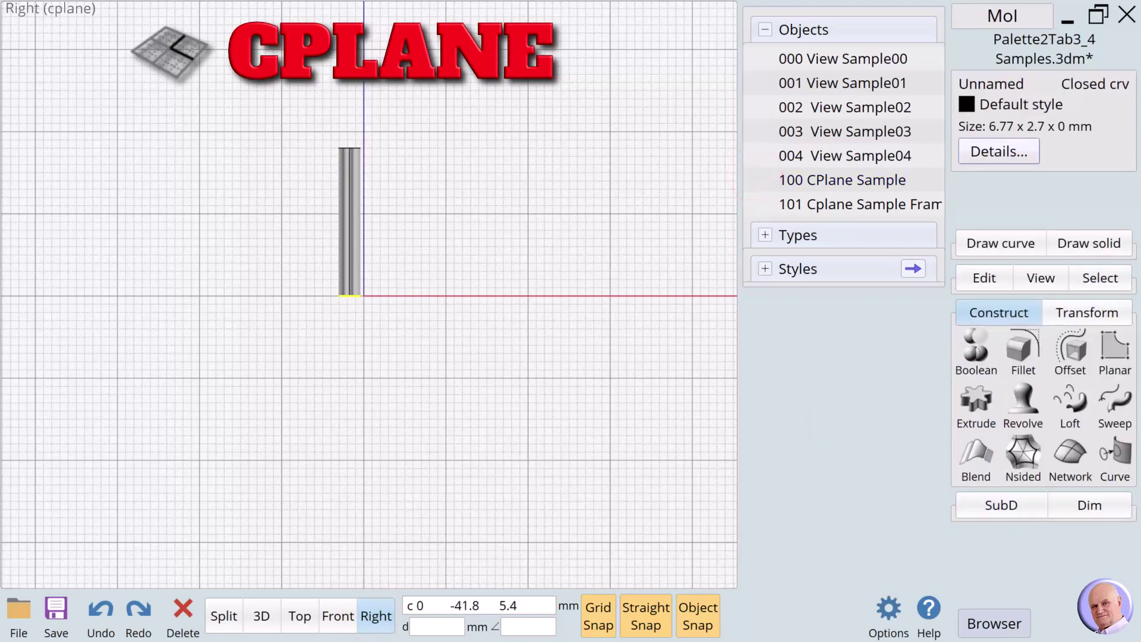
Twist the elliptical solid 720 degrees along its length into a spiral.
left_click(300, 616)
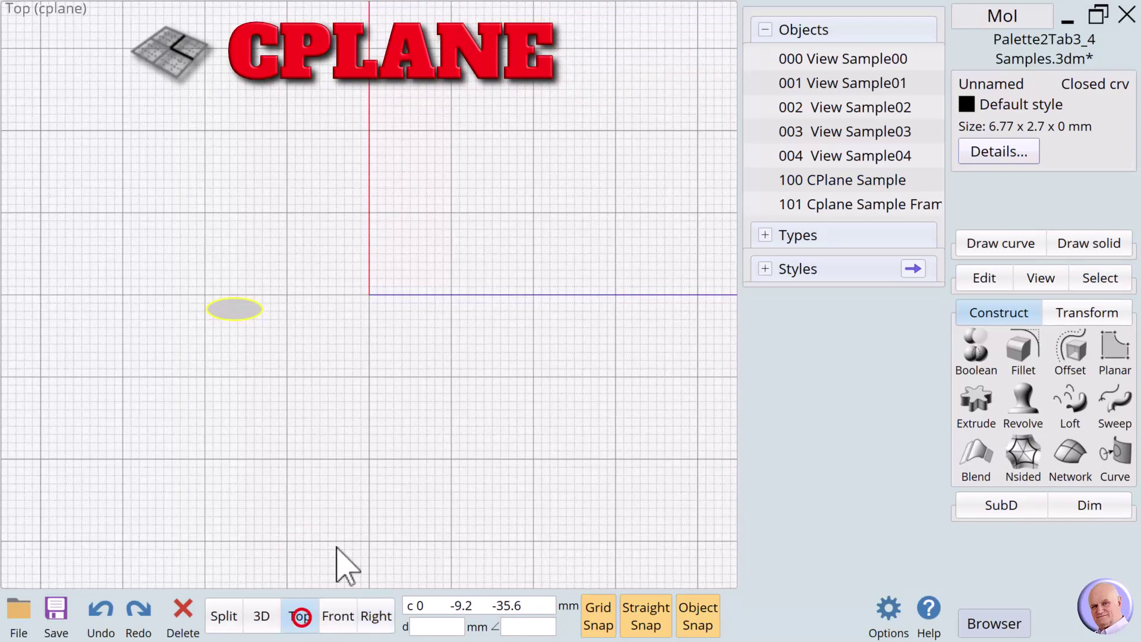
left_click(294, 316)
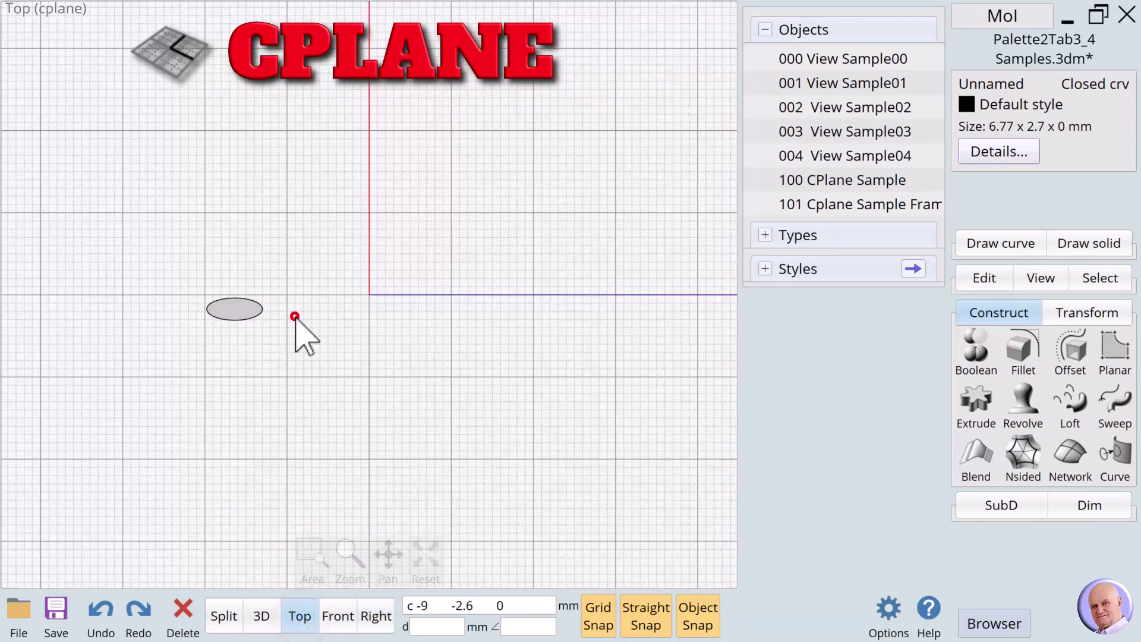
left_click(236, 309)
left_click(1101, 308)
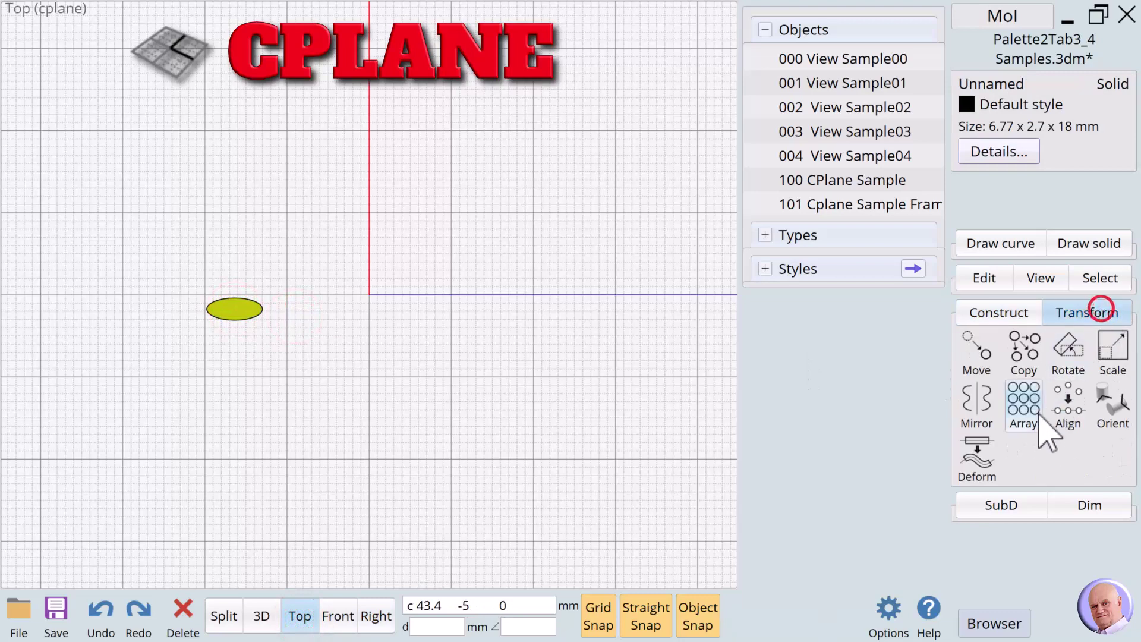
left_click(977, 459)
left_click(1017, 452)
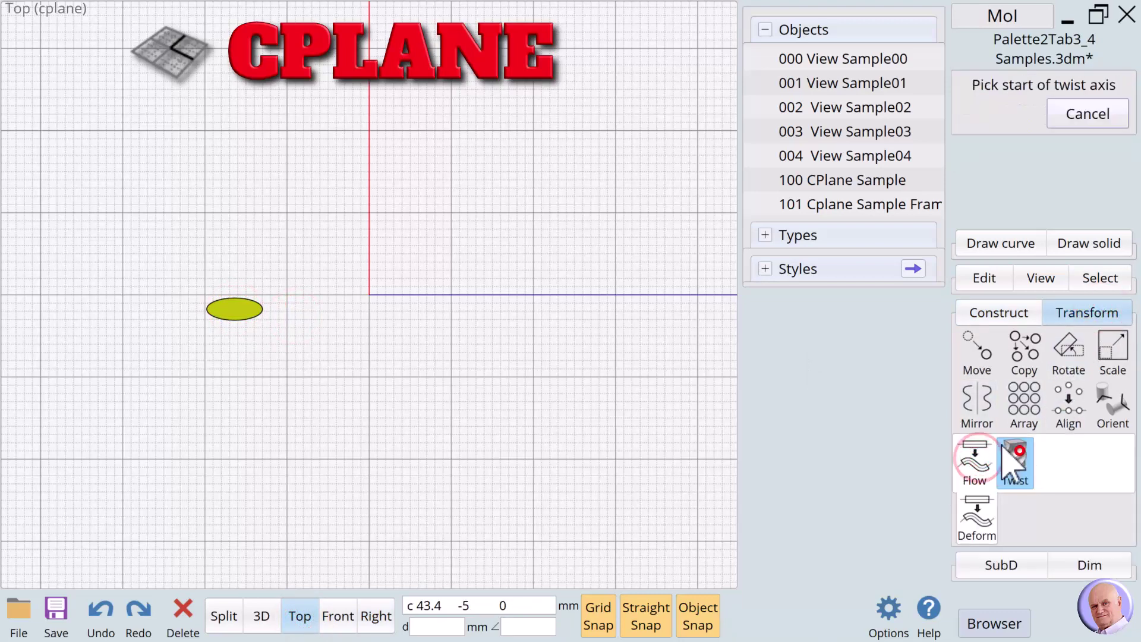
left_click(235, 309)
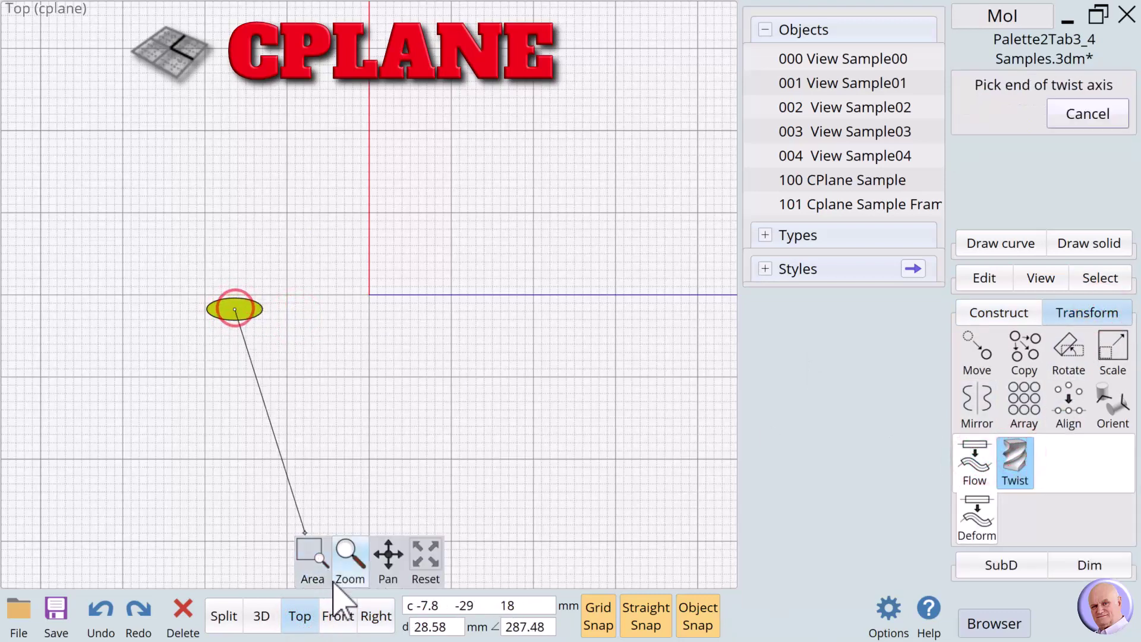
left_click(334, 614)
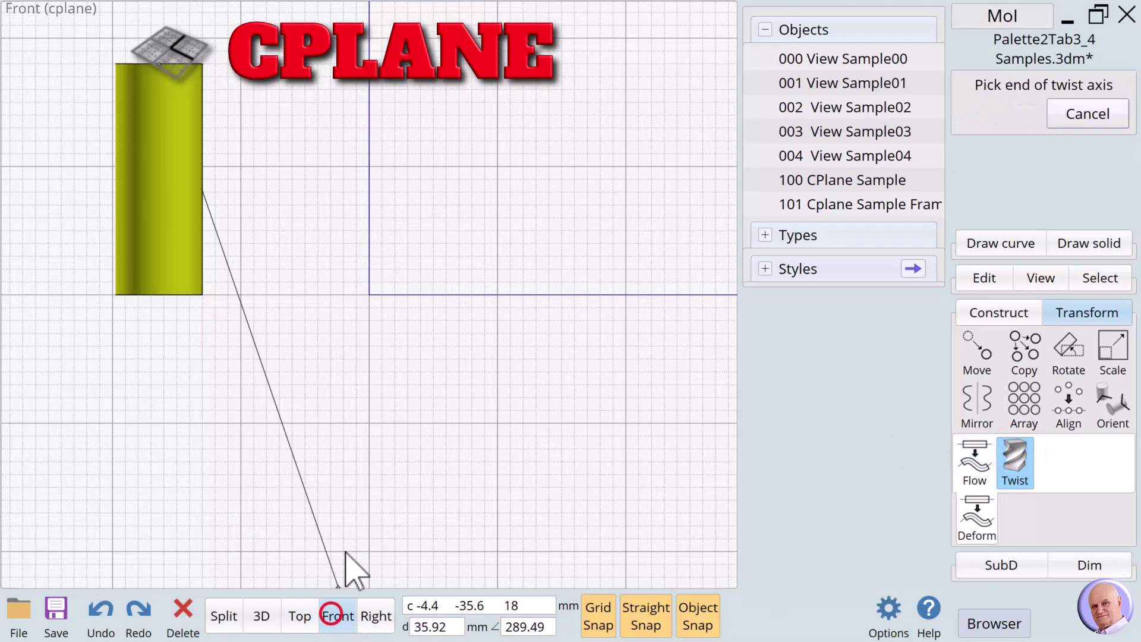
left_click(159, 295)
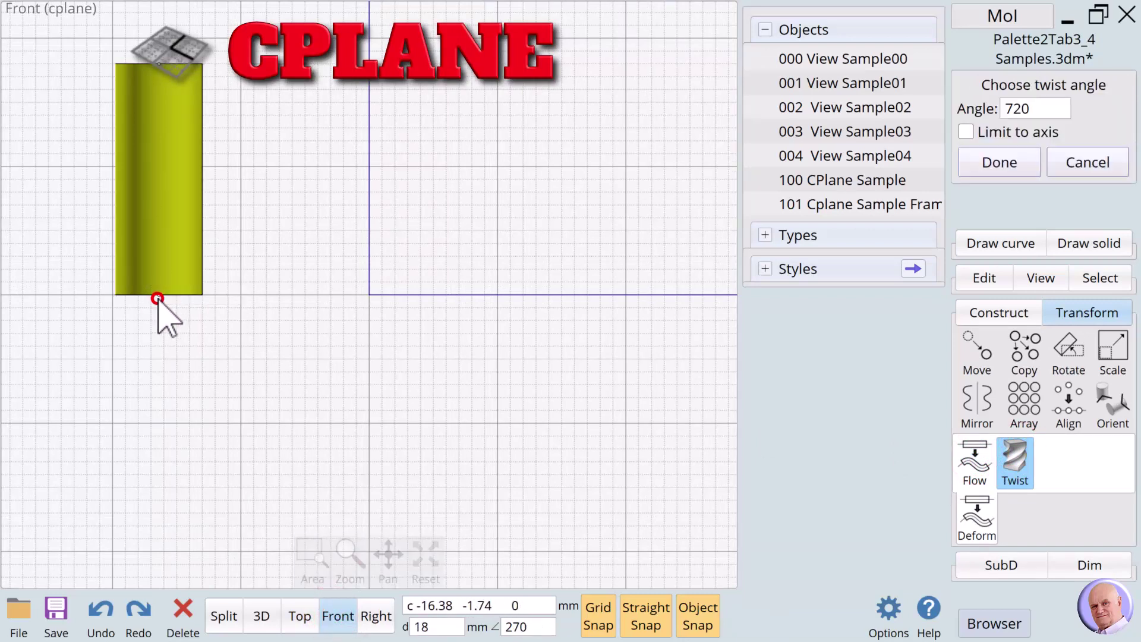
left_click(1000, 165)
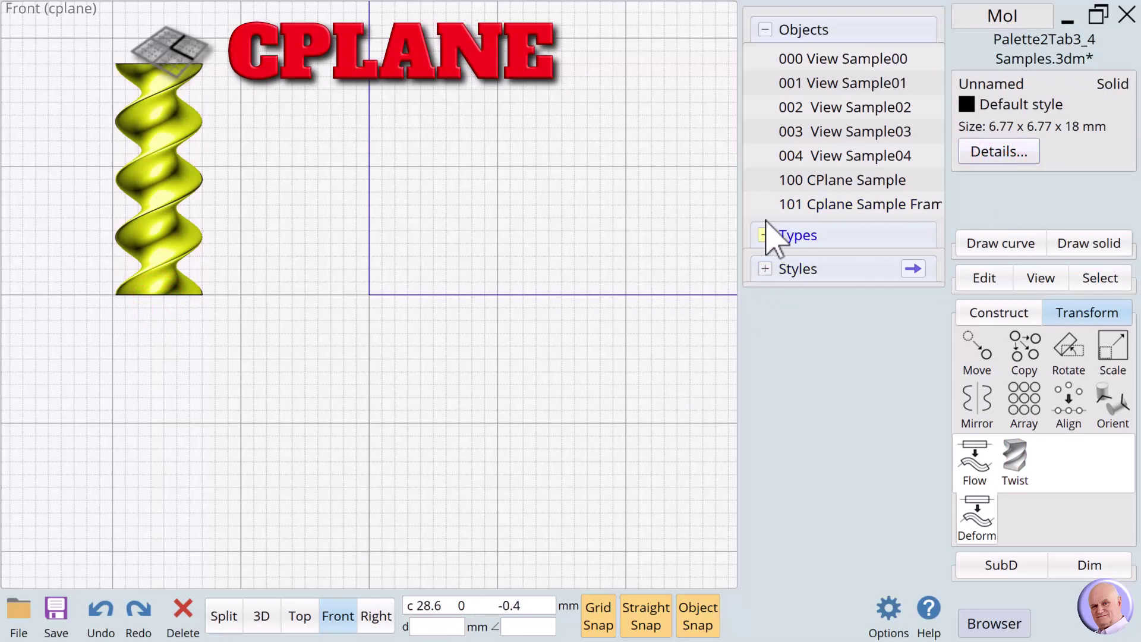
Show the 100 CPlane Sample reference again and check the spiral in the Right and Front views.
left_click(760, 180)
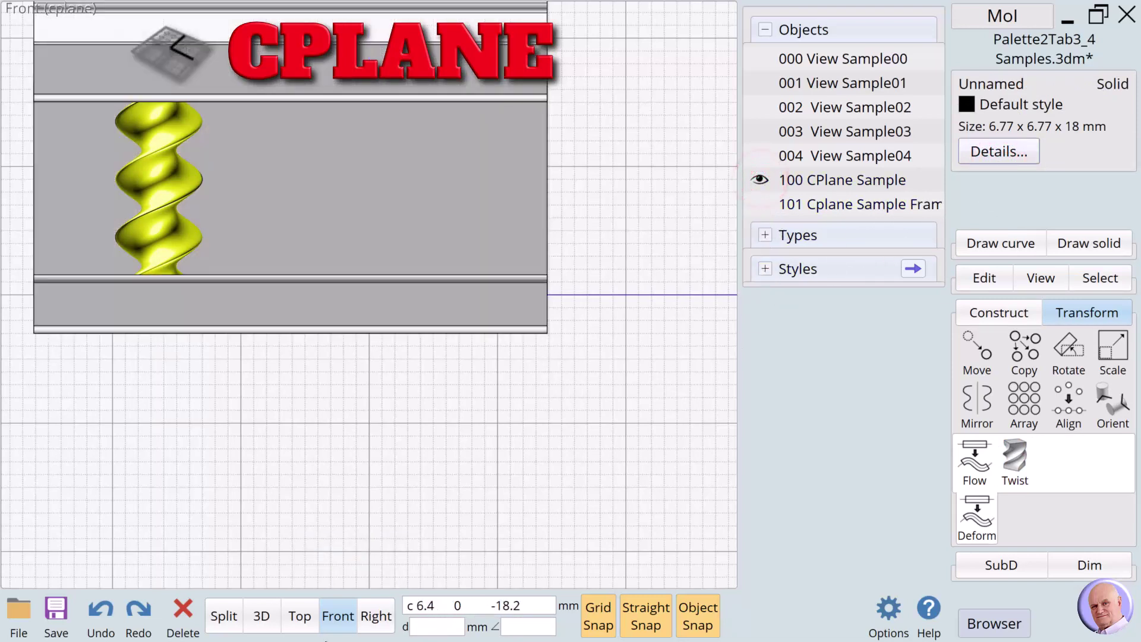
left_click(375, 616)
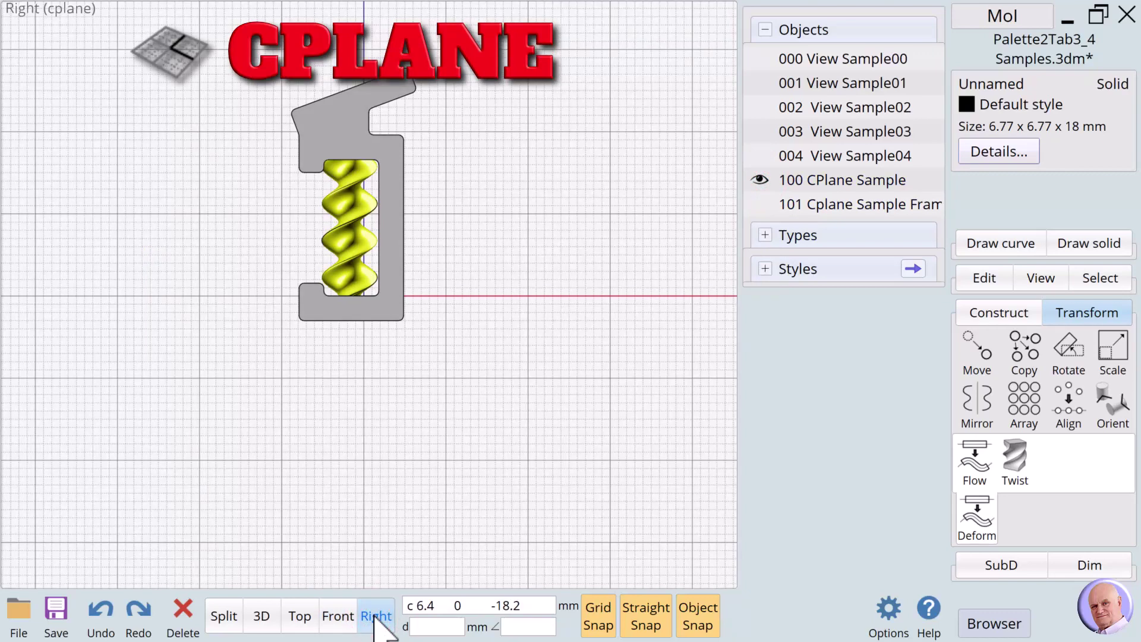
left_click(337, 616)
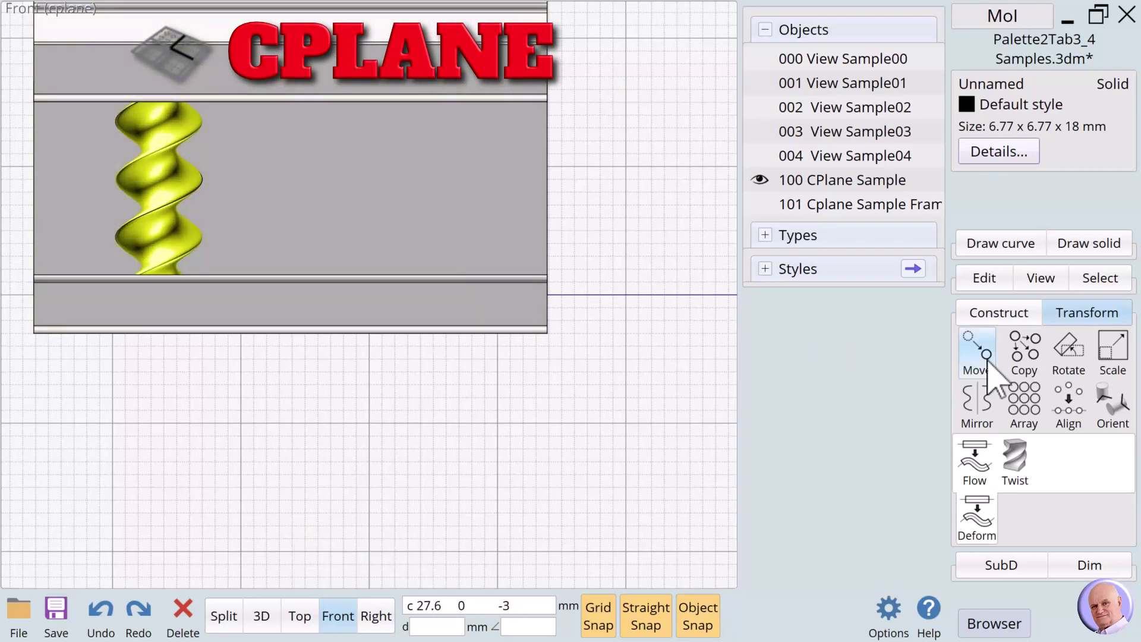
left_click(1081, 312)
left_click(977, 399)
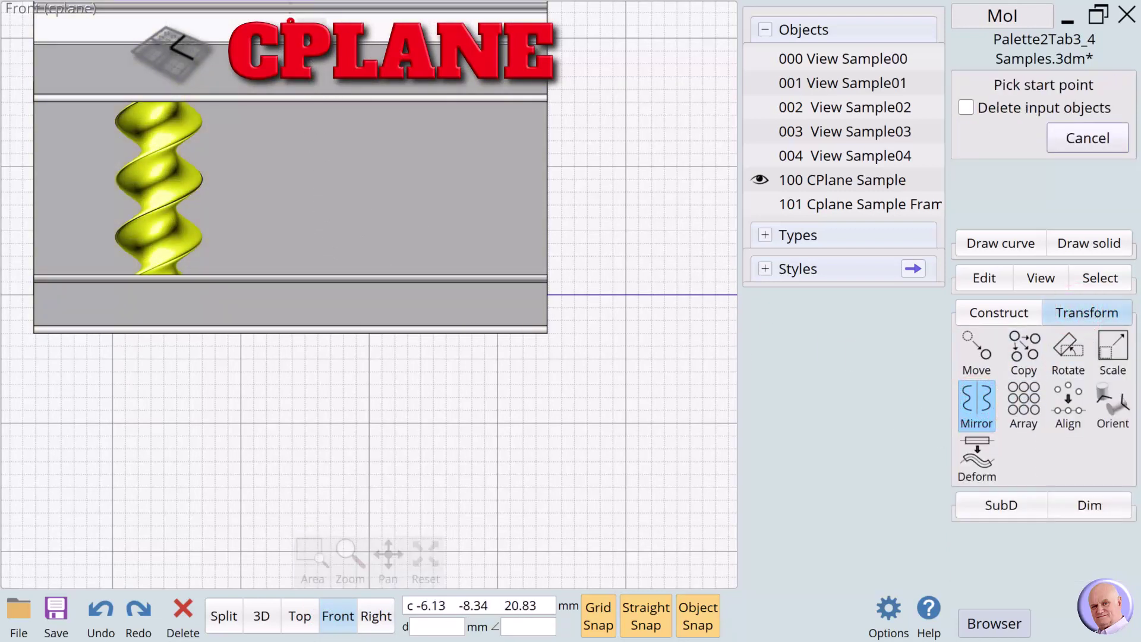
Mirror the spiral across a line picked with Int snap, then deselect both spirals.
left_click(291, 22)
left_click(287, 280)
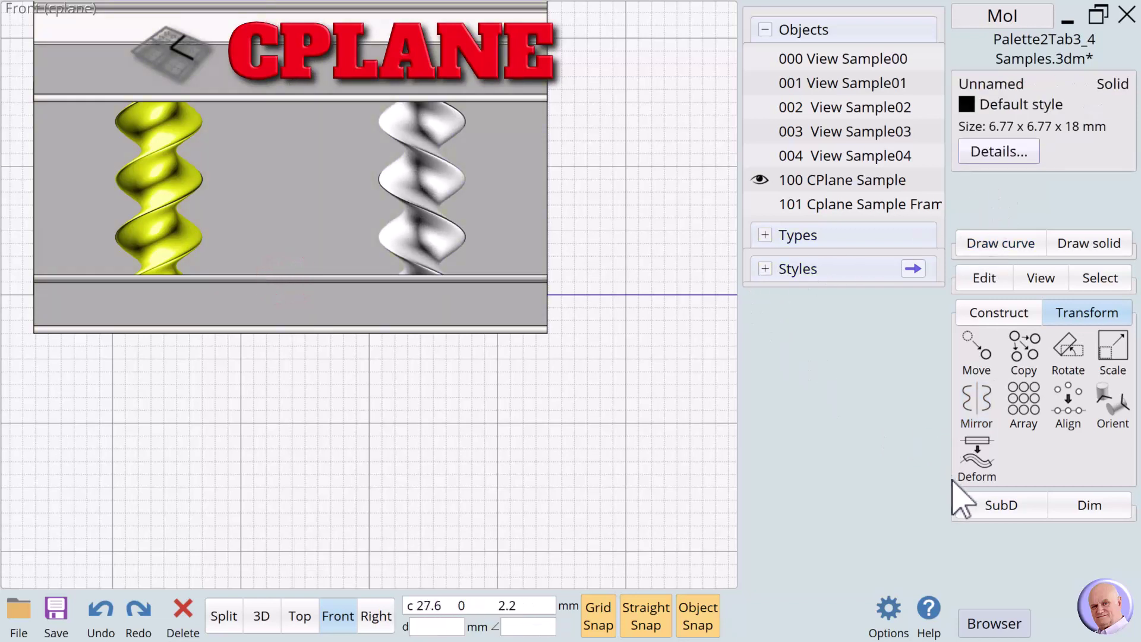
left_click(649, 426)
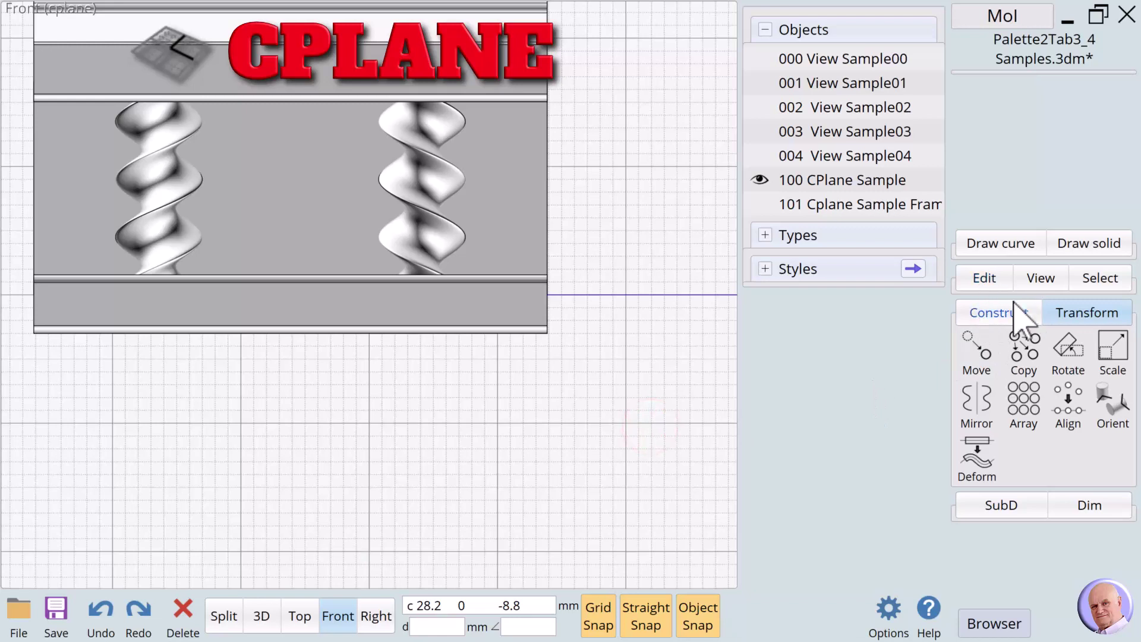
left_click(982, 279)
left_click(1040, 278)
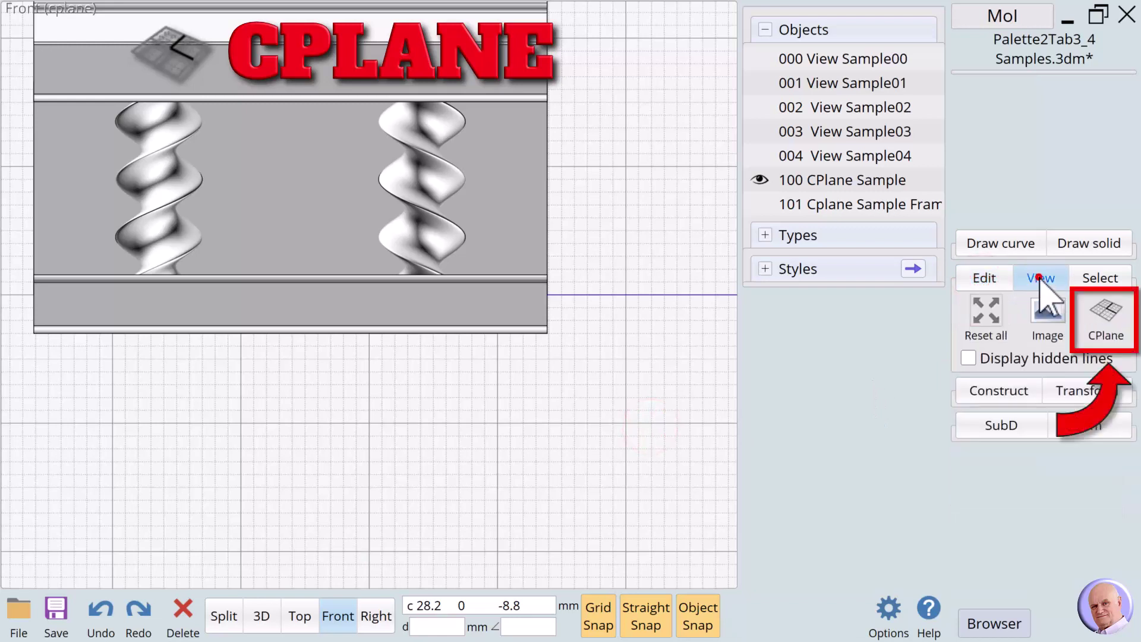
Reset the CPlane to world orientation and inspect the tilted stand in the Right and Front views.
left_click(1097, 316)
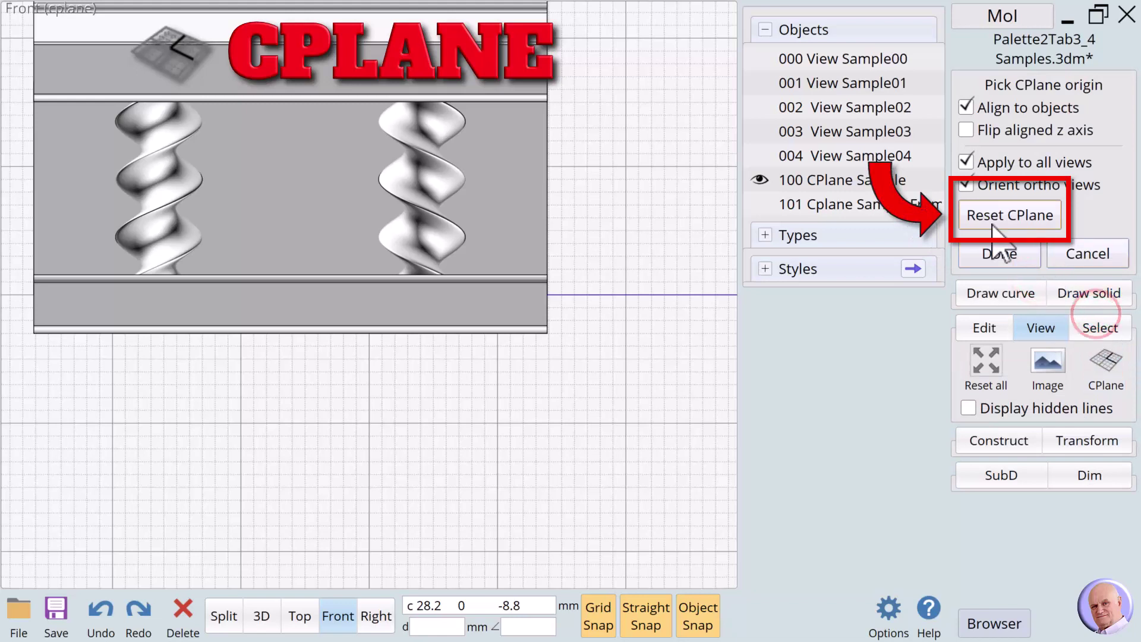
left_click(995, 220)
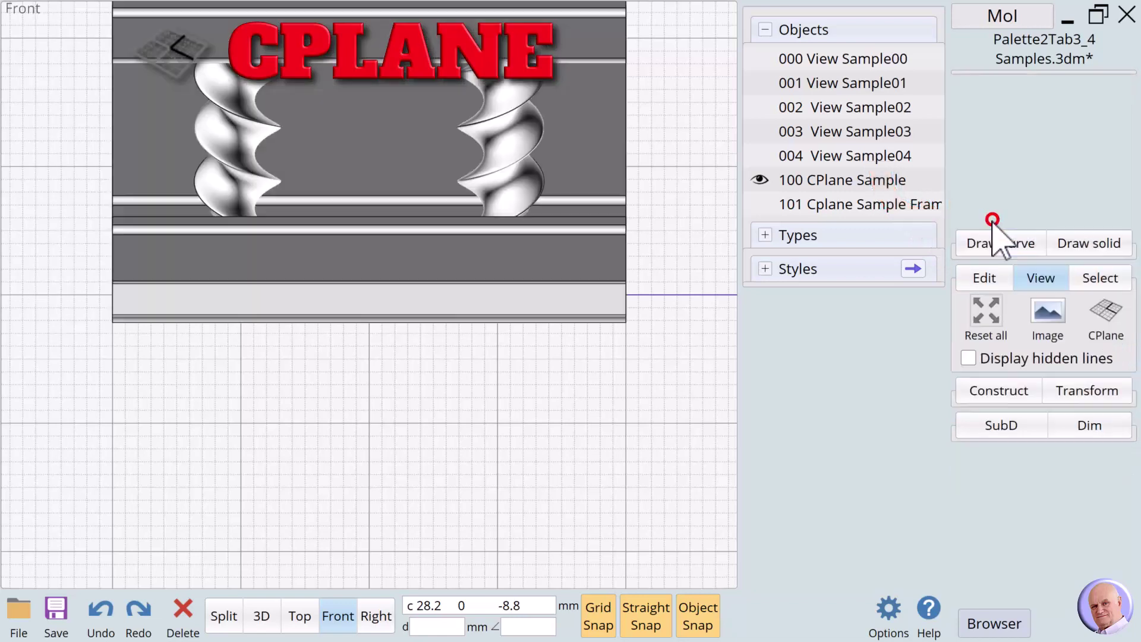
mouse_move(385, 582)
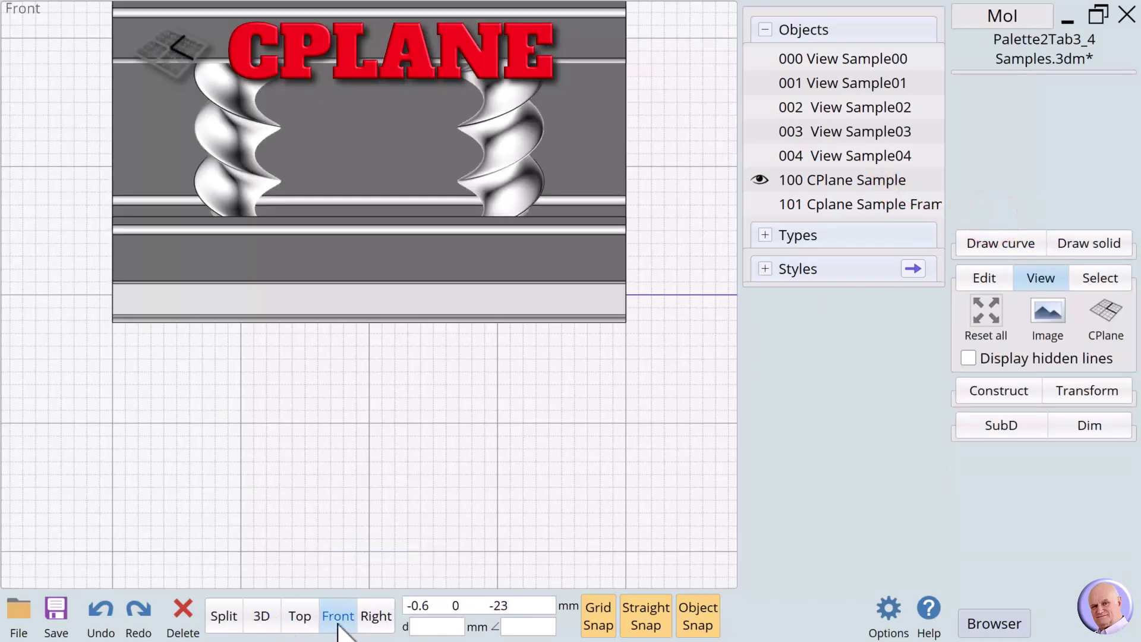
left_click(375, 615)
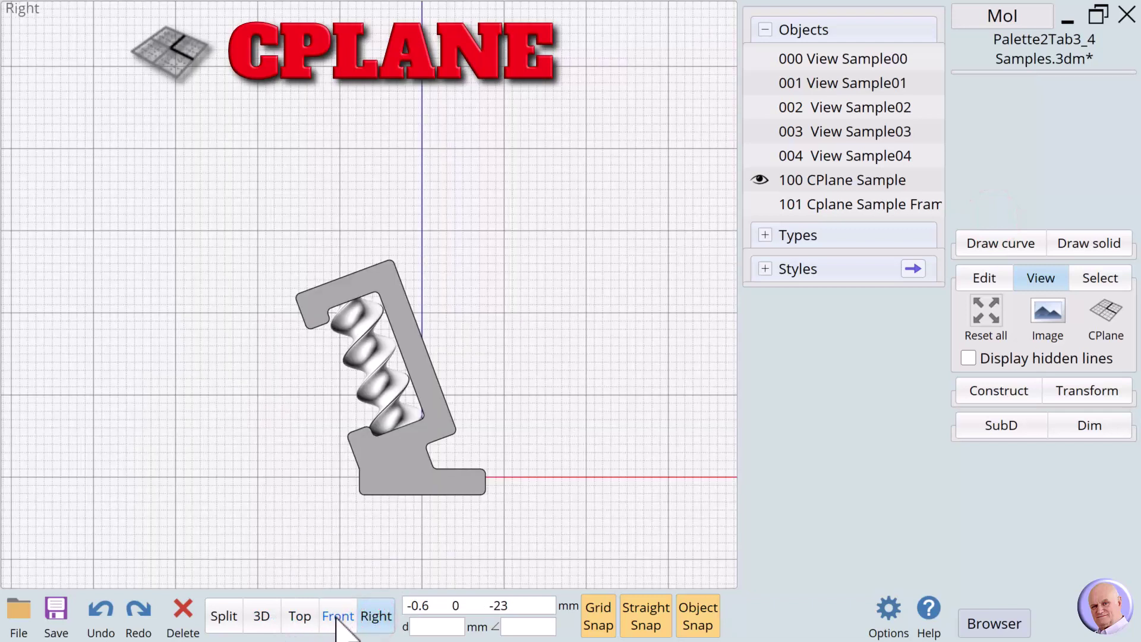
left_click(336, 616)
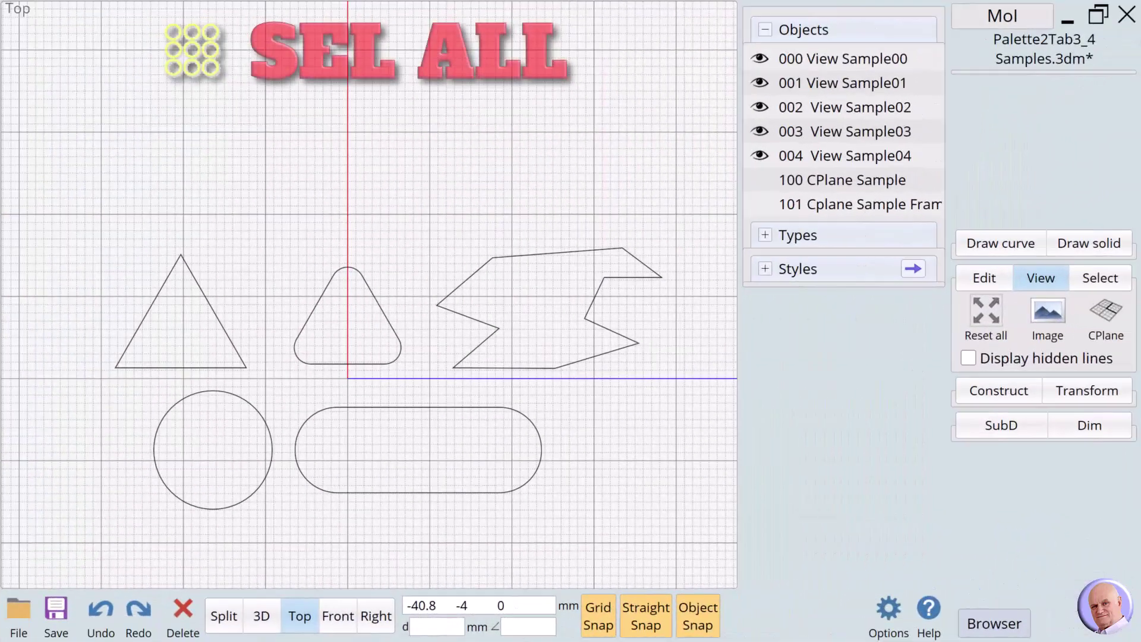
Select curves 001, 003 and 004 from the Select list, then select all and deselect all.
left_click(458, 368)
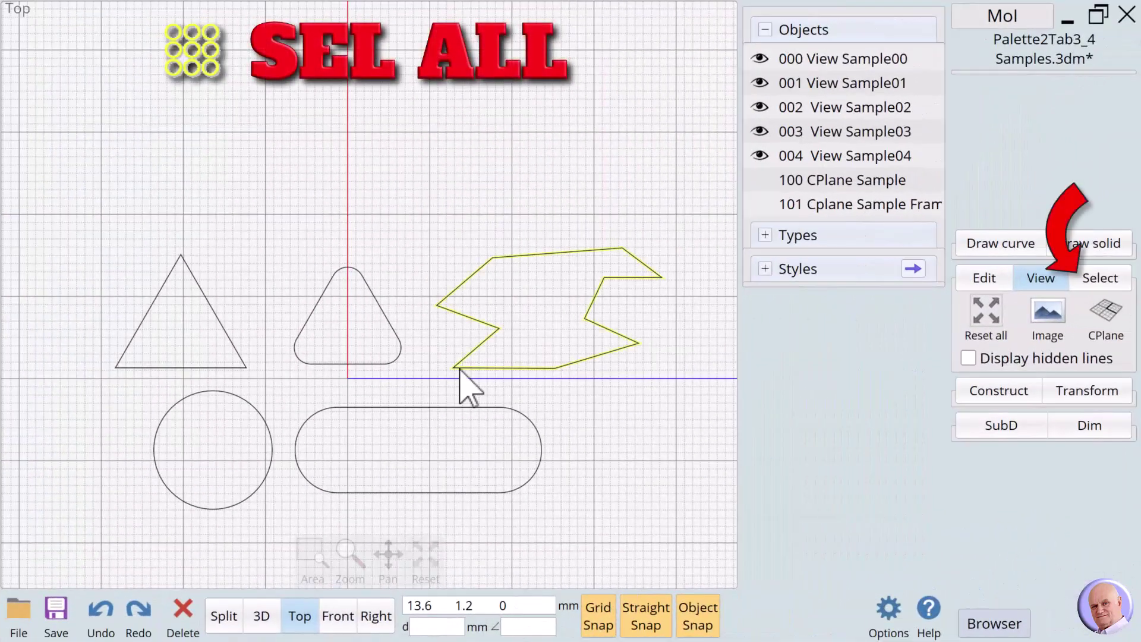
left_click(1099, 279)
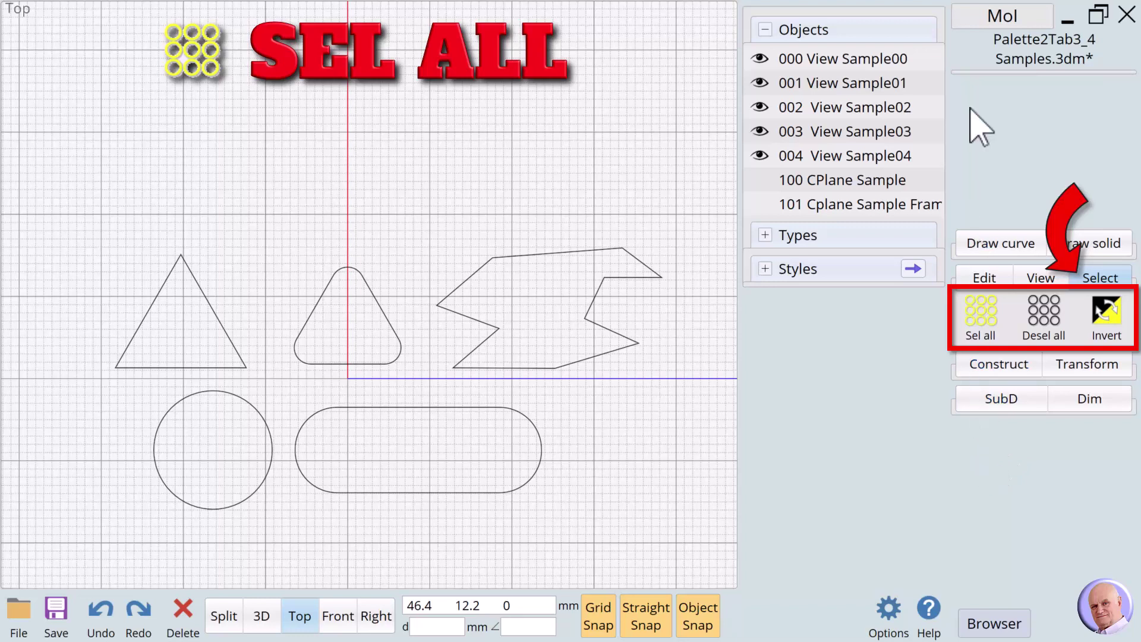
left_click(930, 82)
left_click(930, 131)
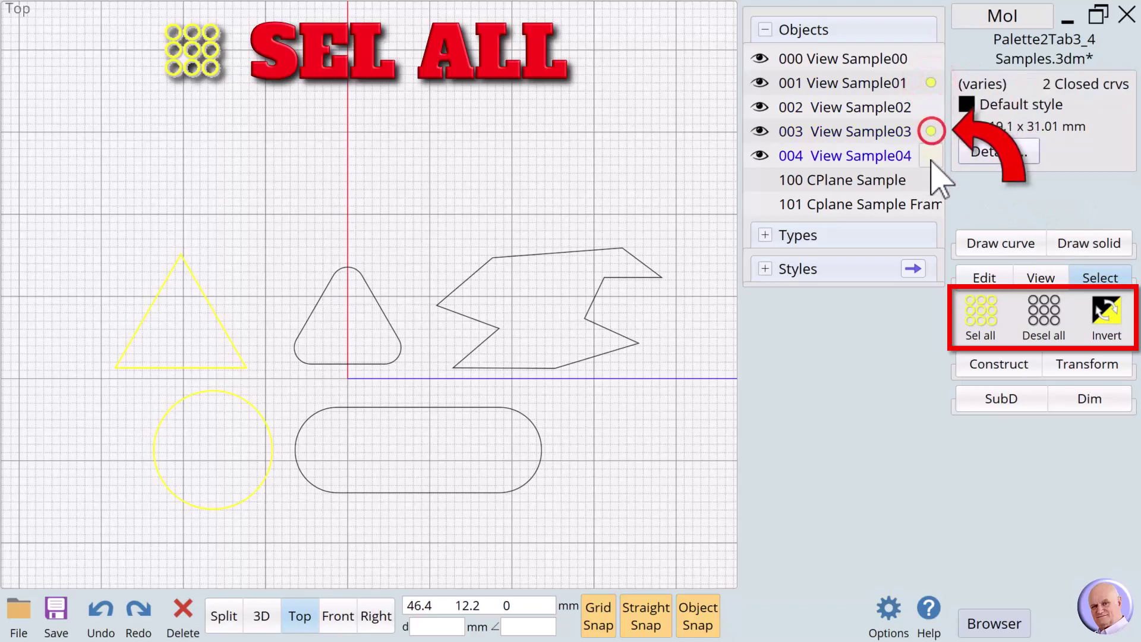
left_click(931, 160)
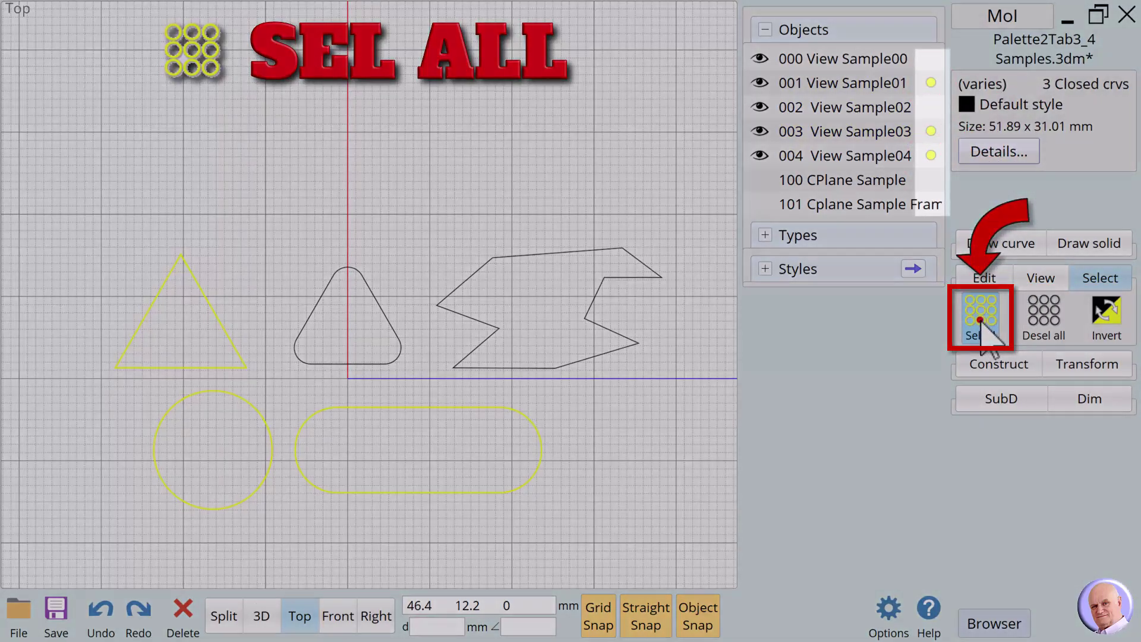
left_click(981, 328)
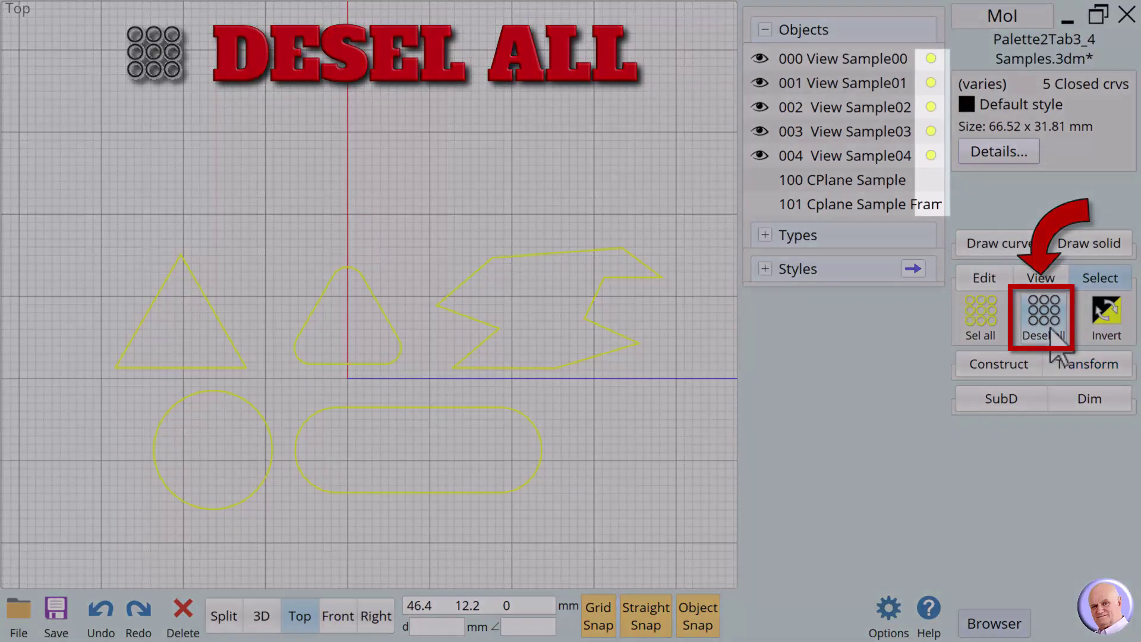
left_click(1041, 324)
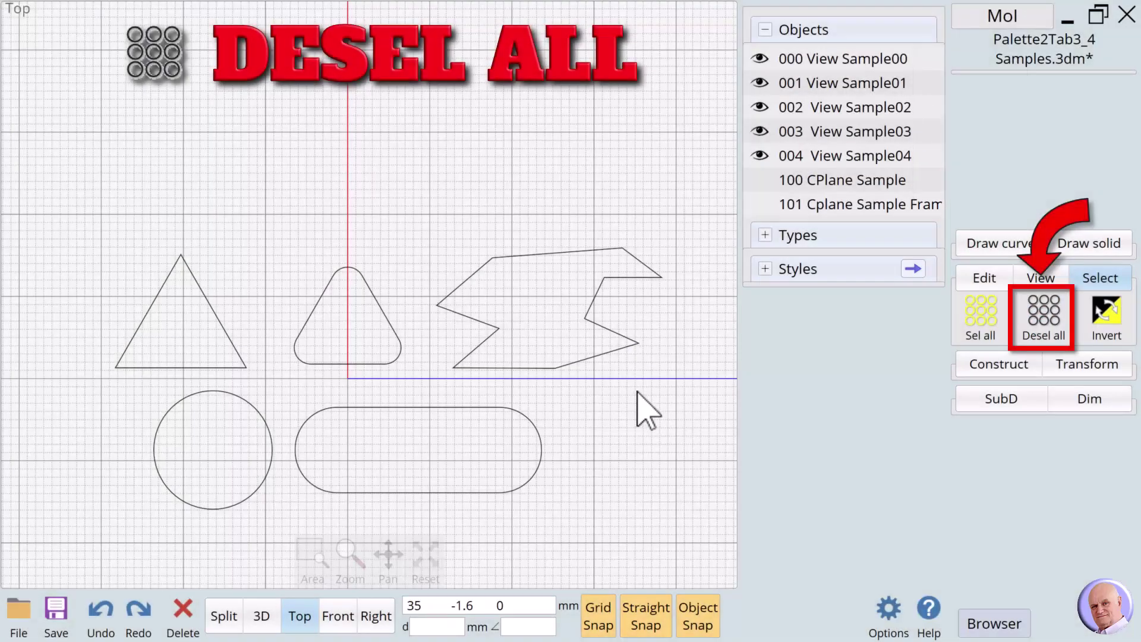
Select the triangle, circle and rounded rectangle, then invert the selection seven times.
left_click(930, 84)
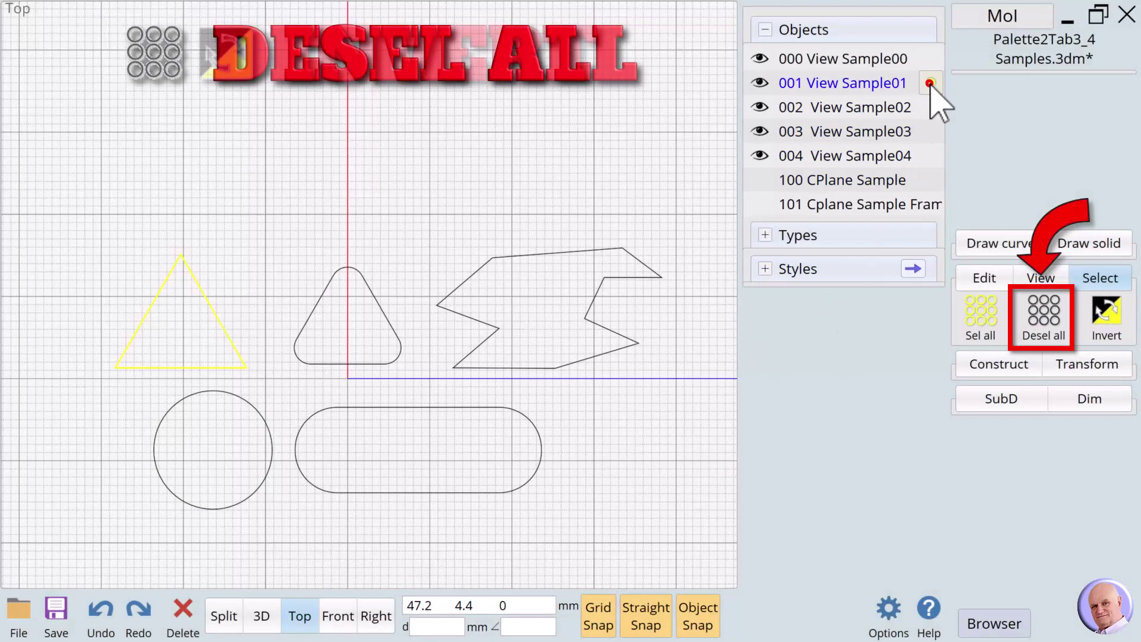
left_click(930, 131)
left_click(930, 155)
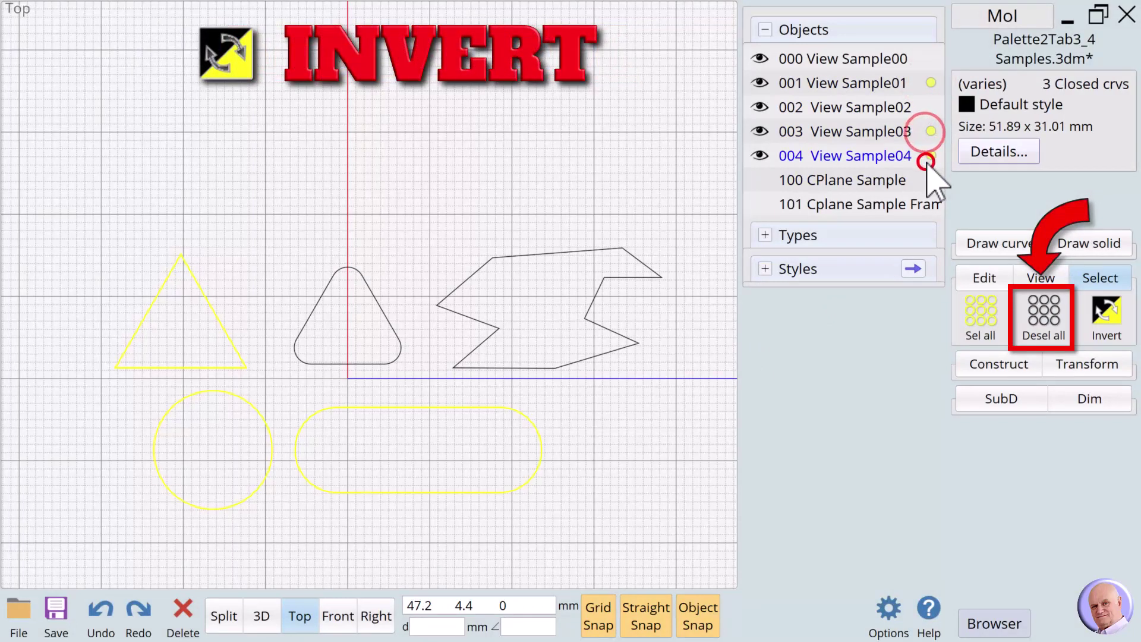
left_click(1107, 314)
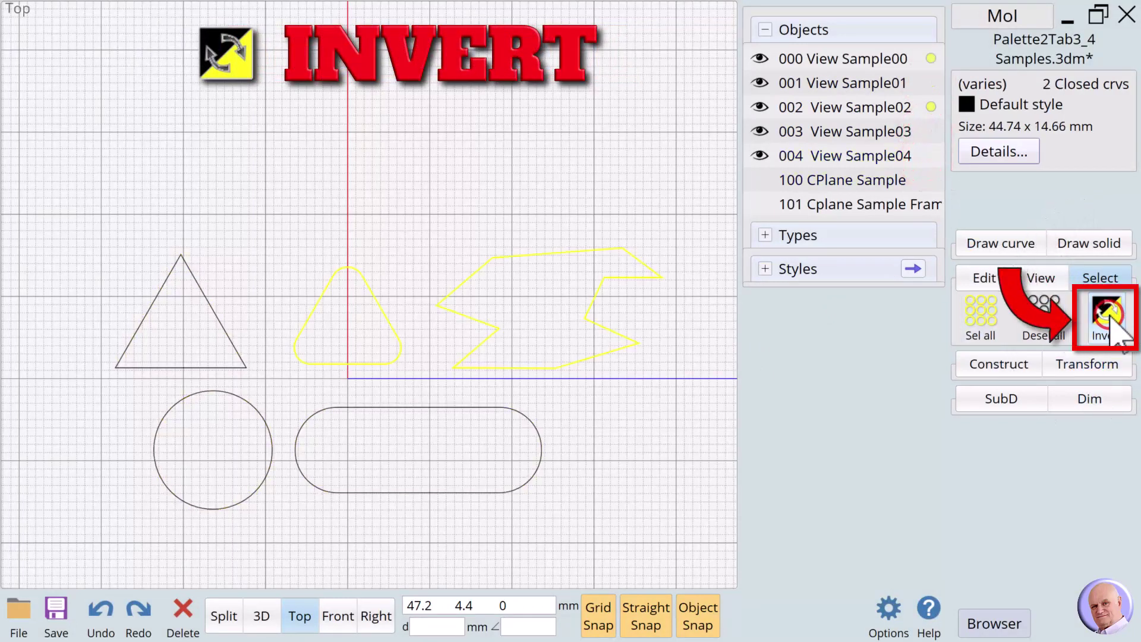
left_click(1107, 314)
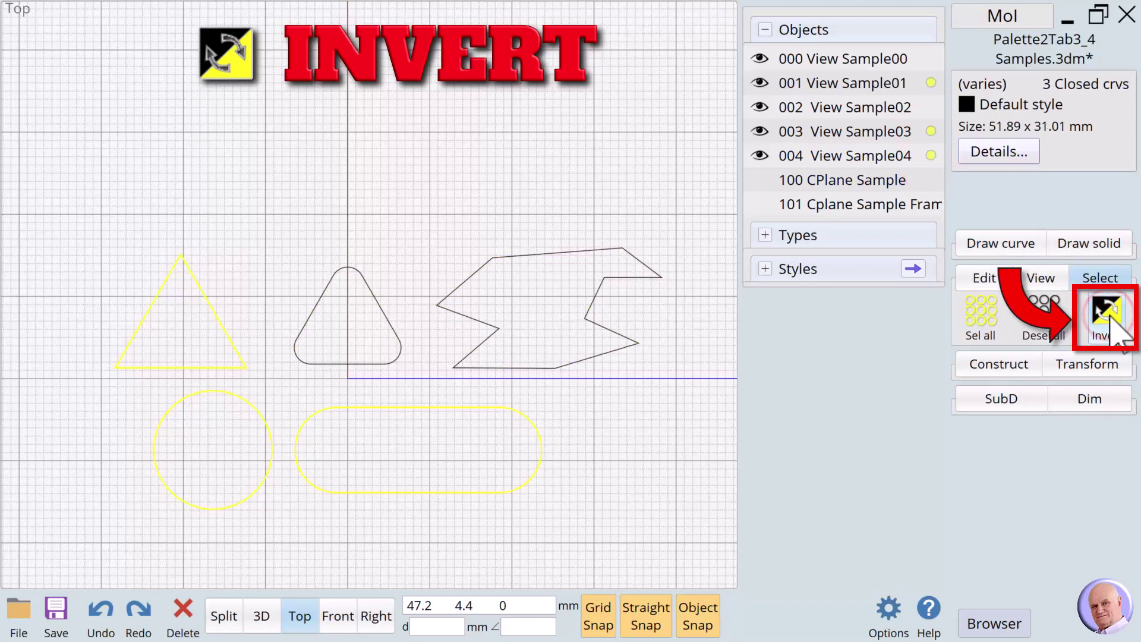
left_click(1108, 313)
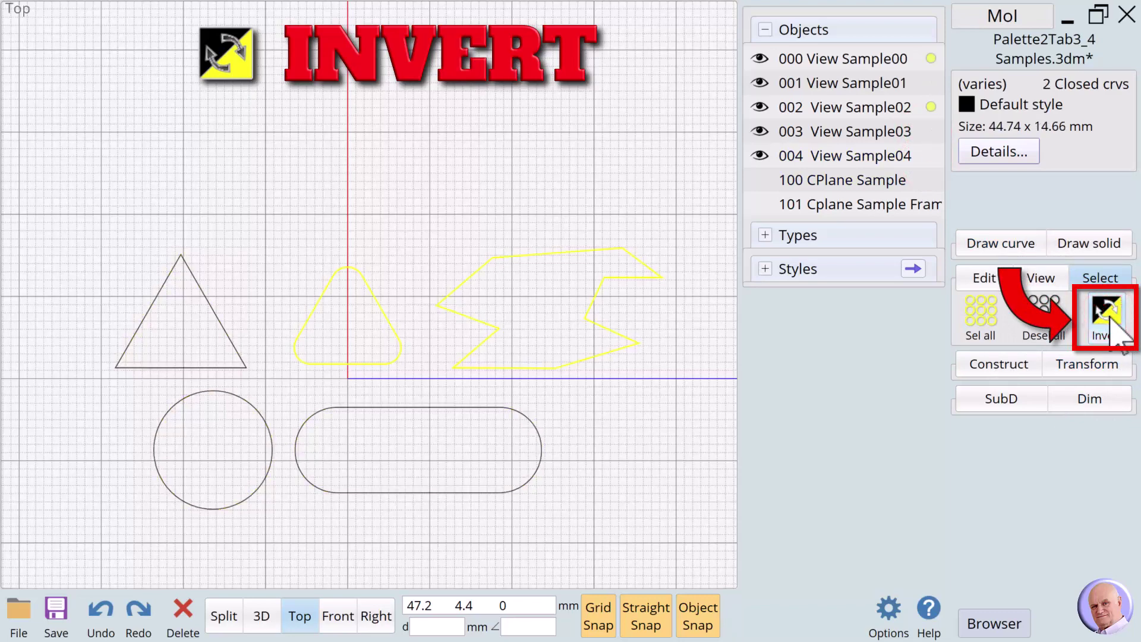
left_click(1107, 314)
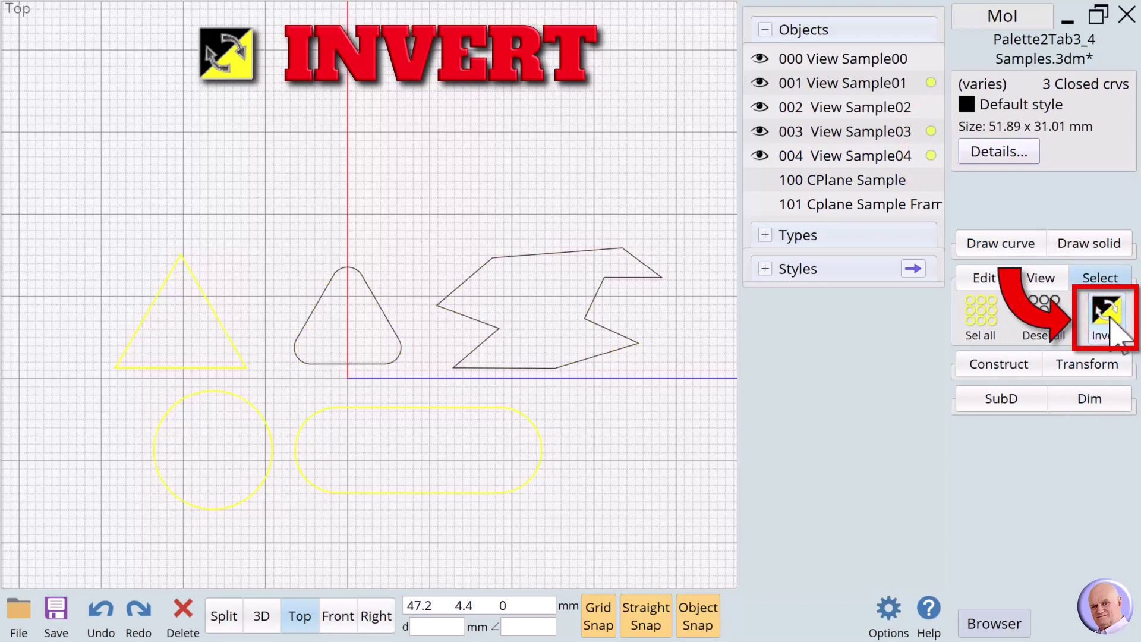
left_click(1107, 313)
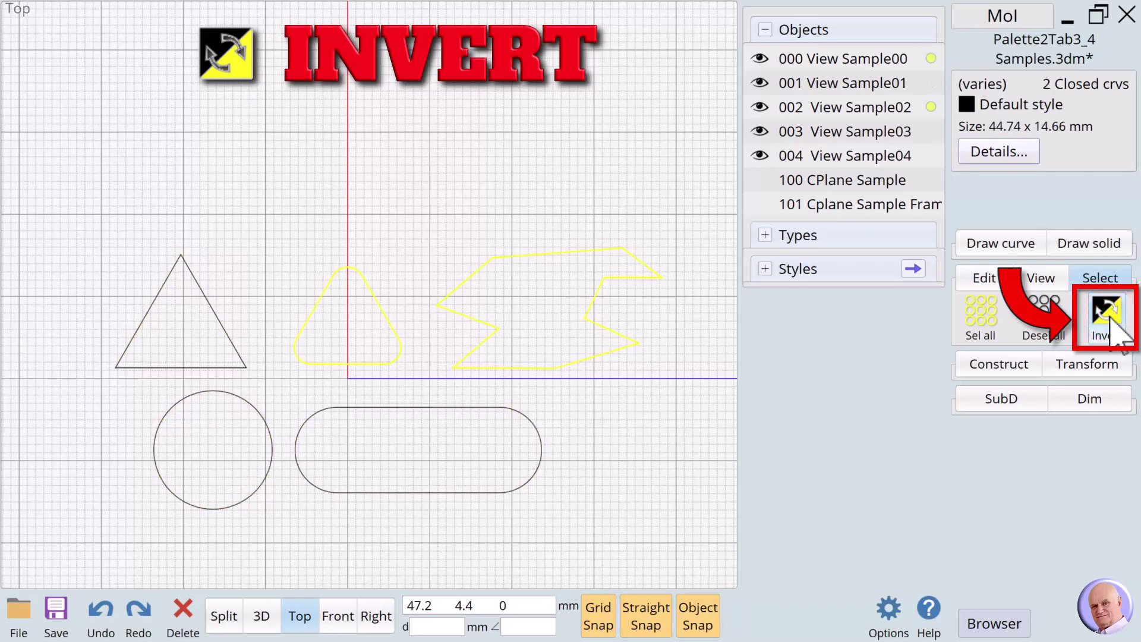
left_click(1107, 315)
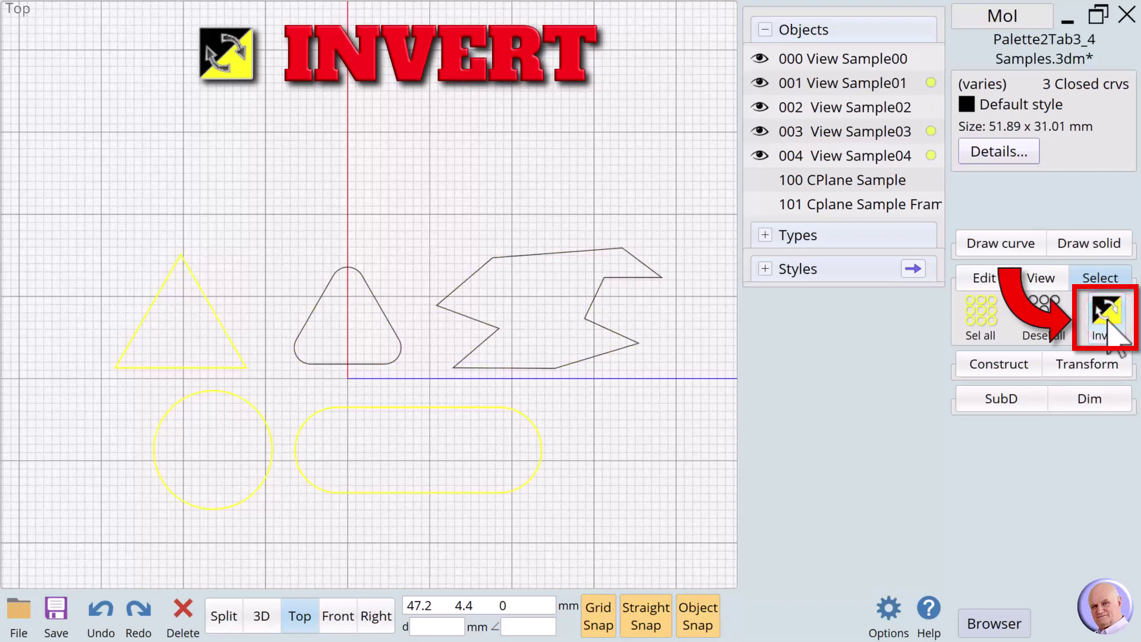
left_click(1108, 315)
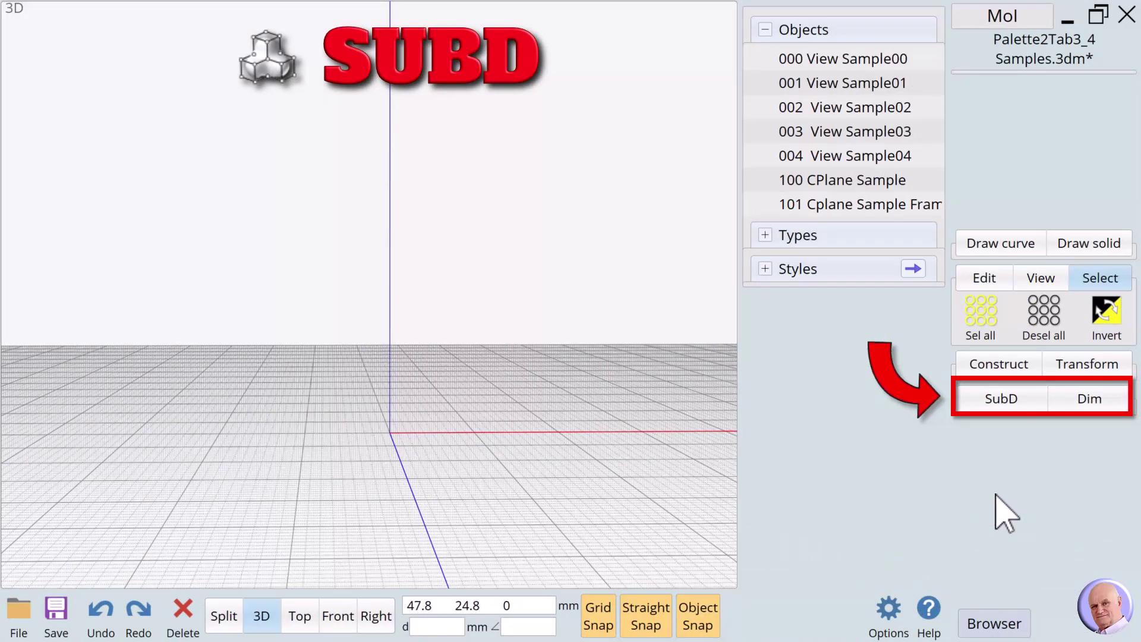
Import SubDTest.obj as a SubD object from file.
left_click(997, 400)
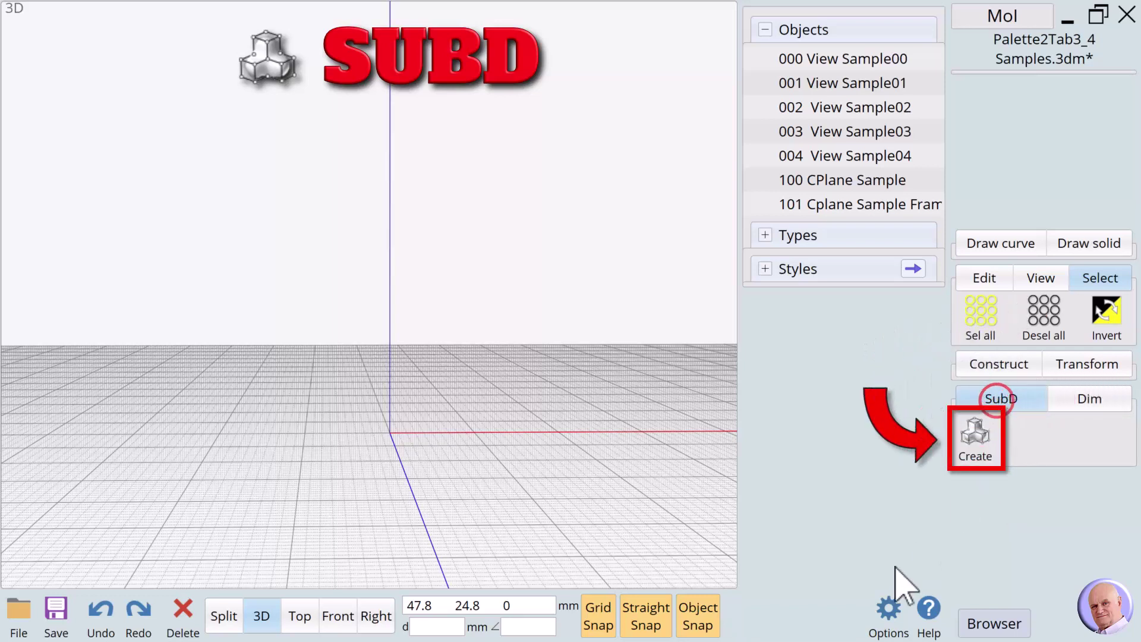
left_click(982, 450)
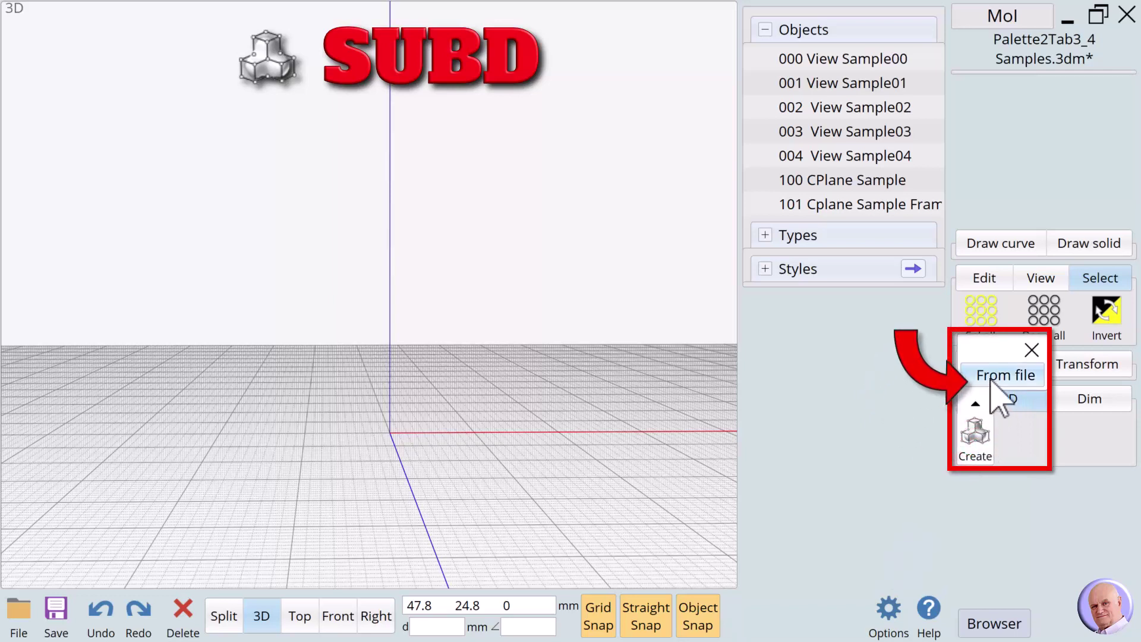
left_click(989, 377)
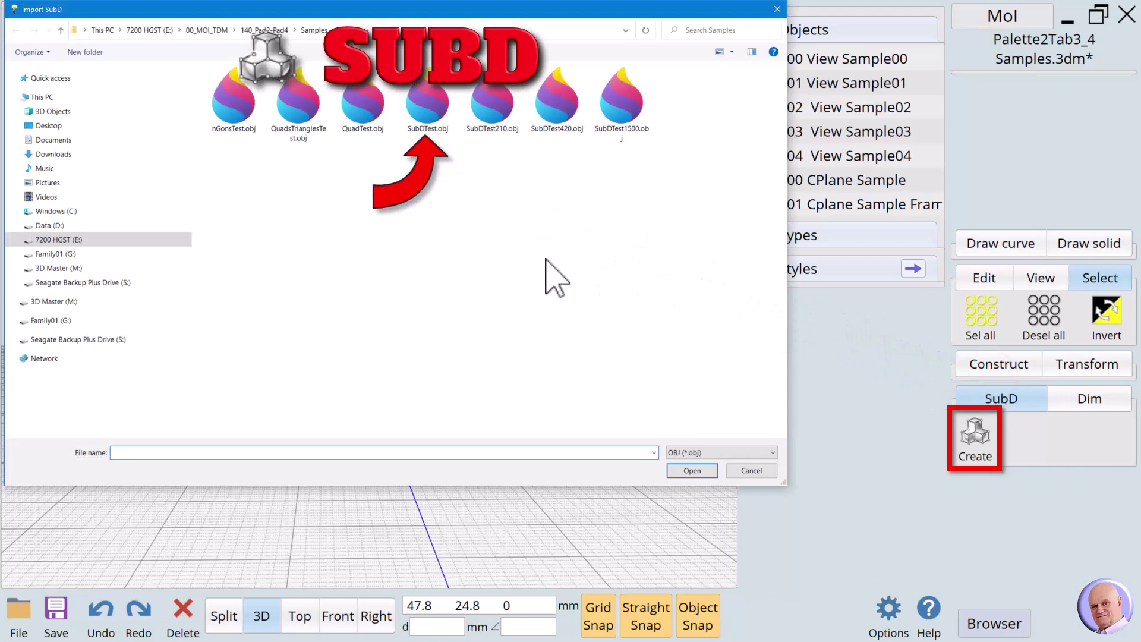
left_click(429, 110)
left_click(692, 469)
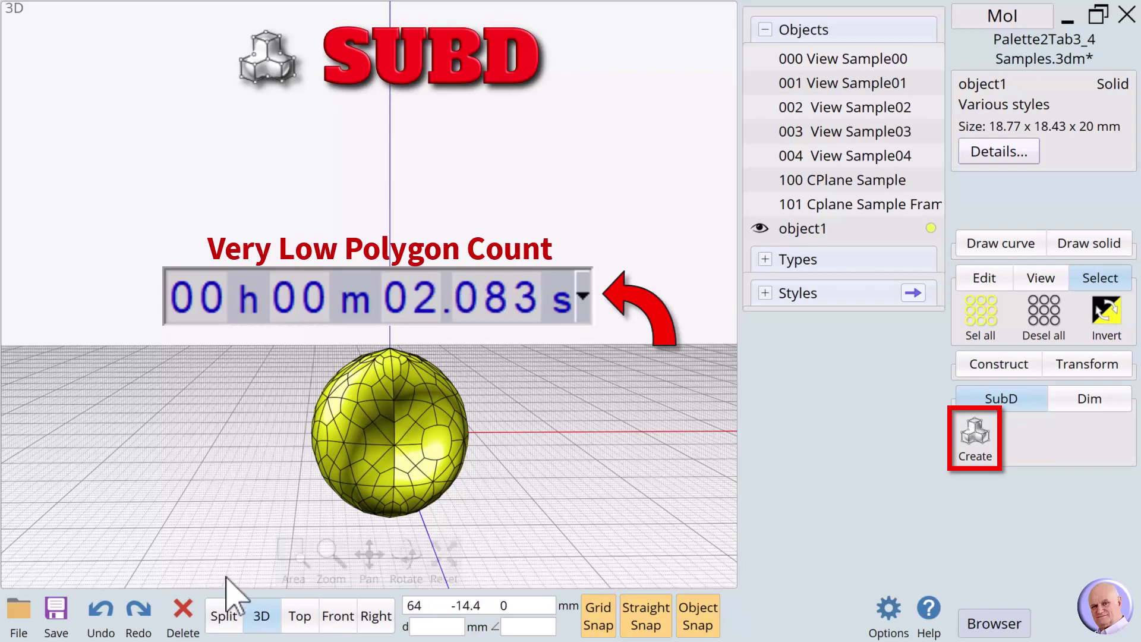
Orbit the 3D view around the imported sphere, then deselect it.
left_click(262, 621)
mouse_move(262, 622)
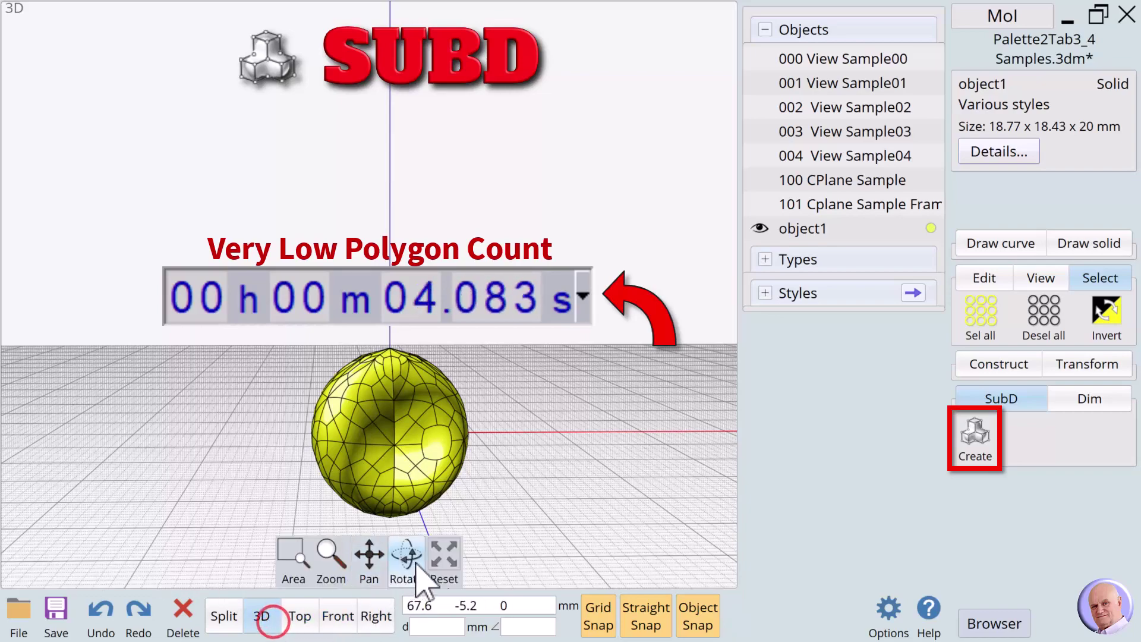
left_click_drag(406, 554, 471, 540)
left_click(481, 515)
Select the sphere and import the denser SubDTest1500.obj mesh.
left_click(385, 459)
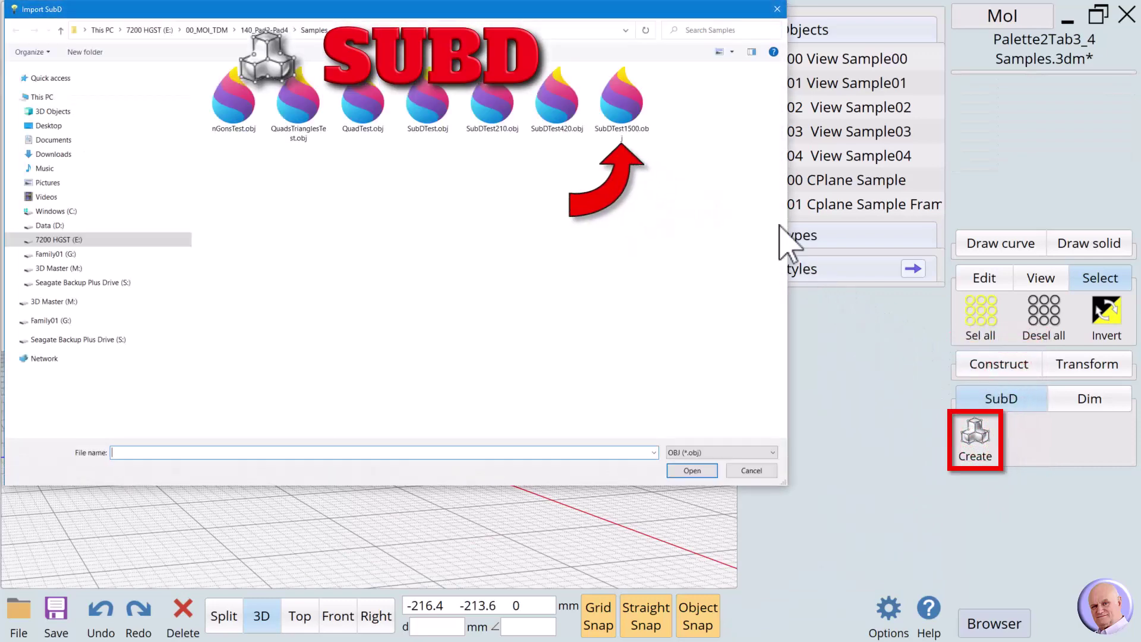
left_click(618, 106)
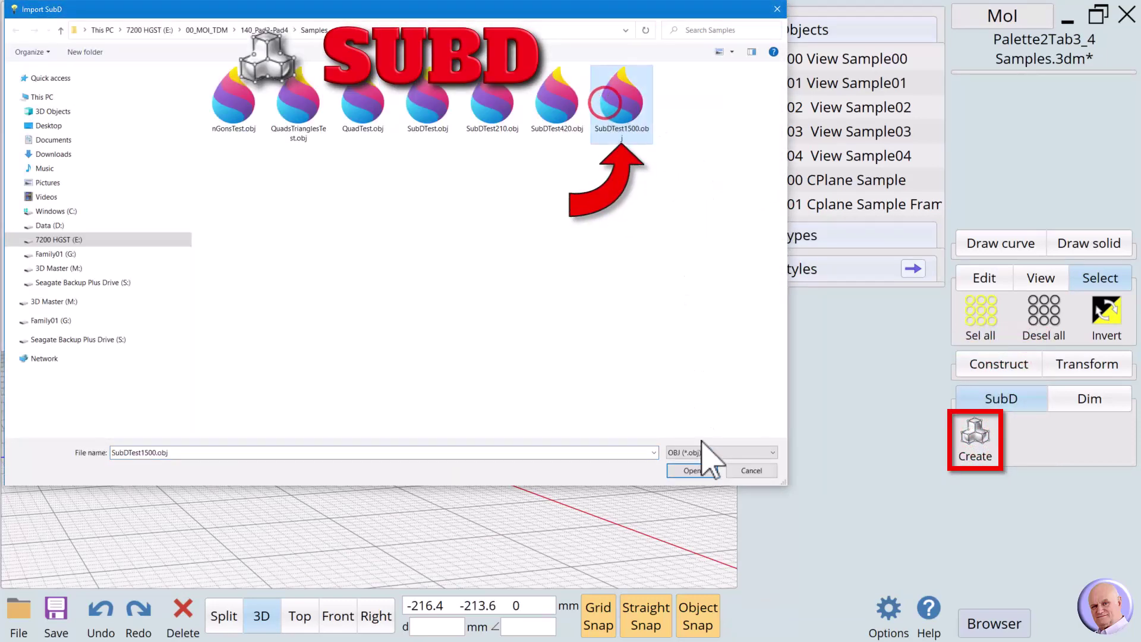
left_click(699, 472)
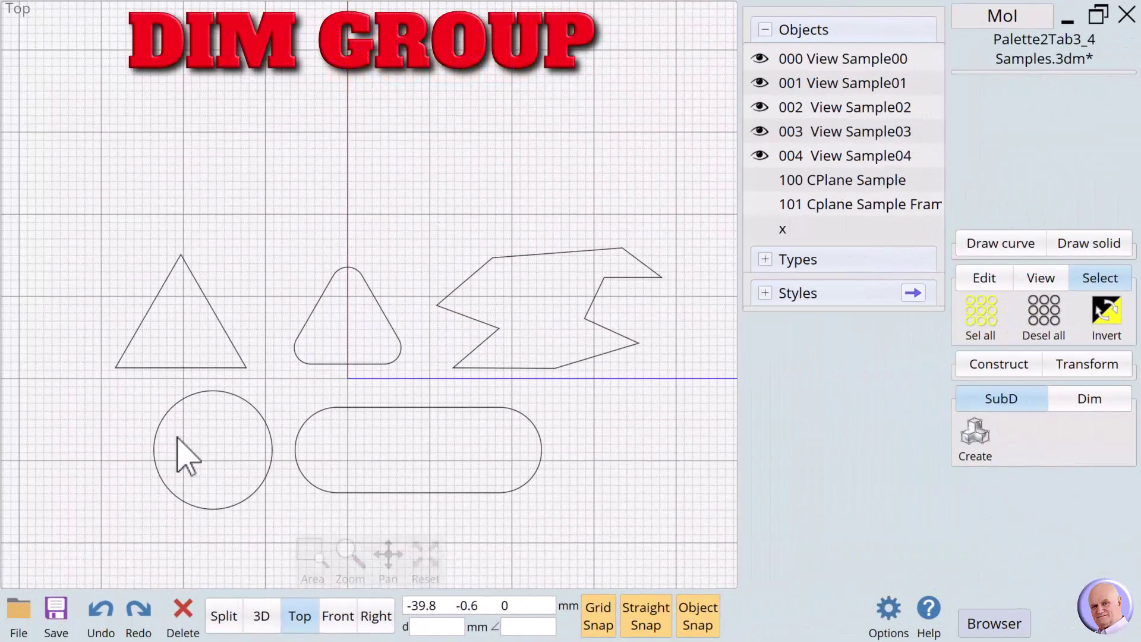
Add a 15.93 horizontal dimension across the triangle's base.
left_click(1109, 406)
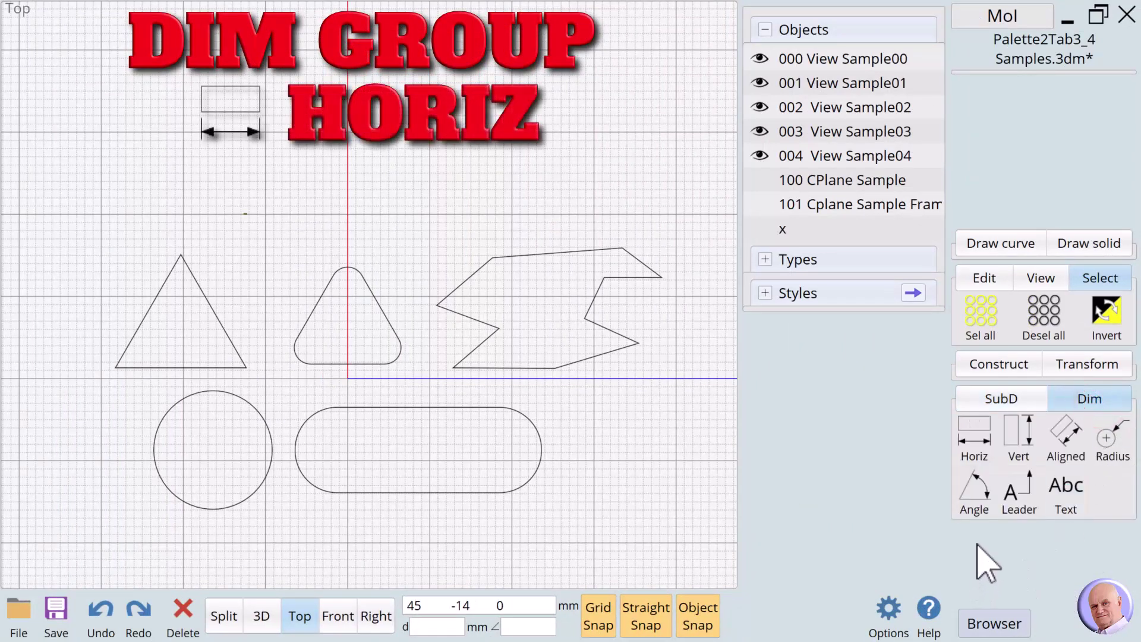
left_click(980, 438)
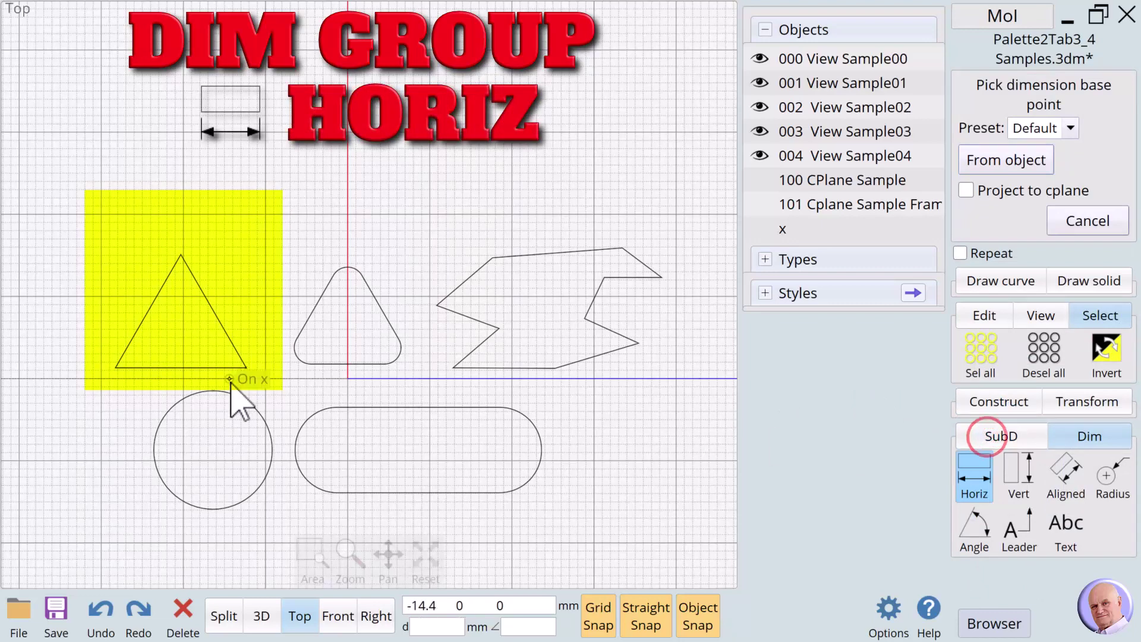
left_click(117, 367)
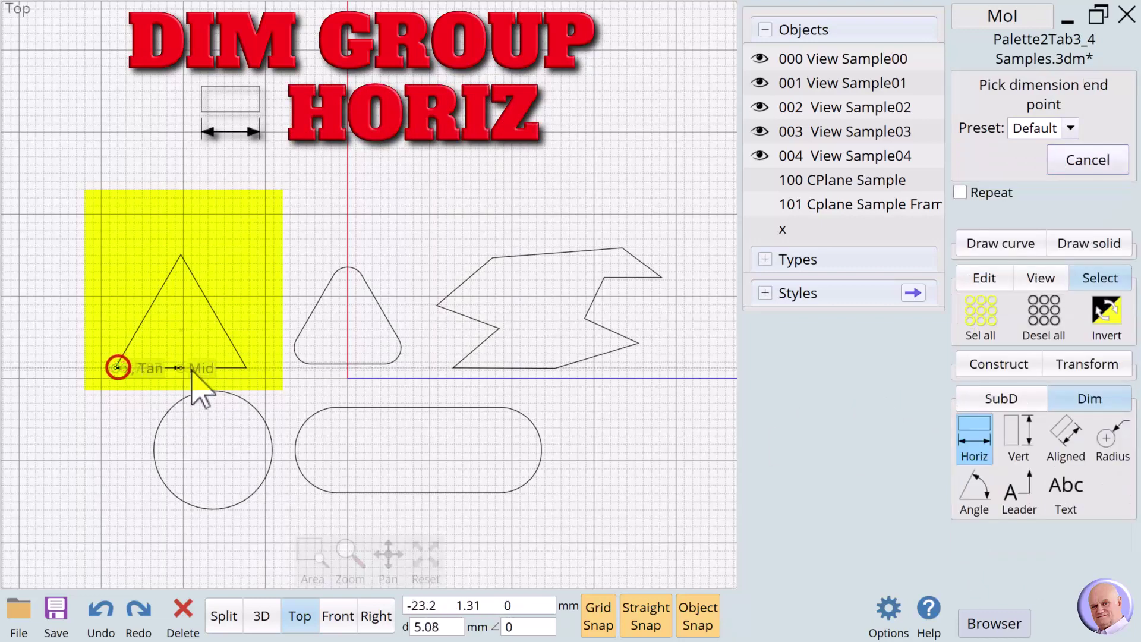
left_click(246, 368)
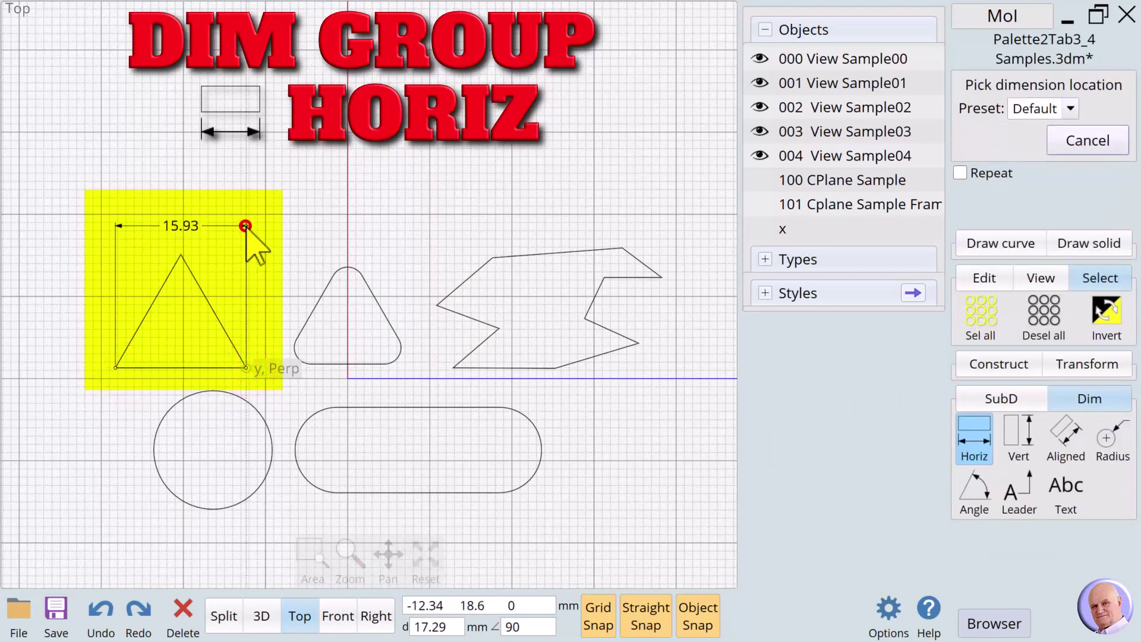
left_click(245, 226)
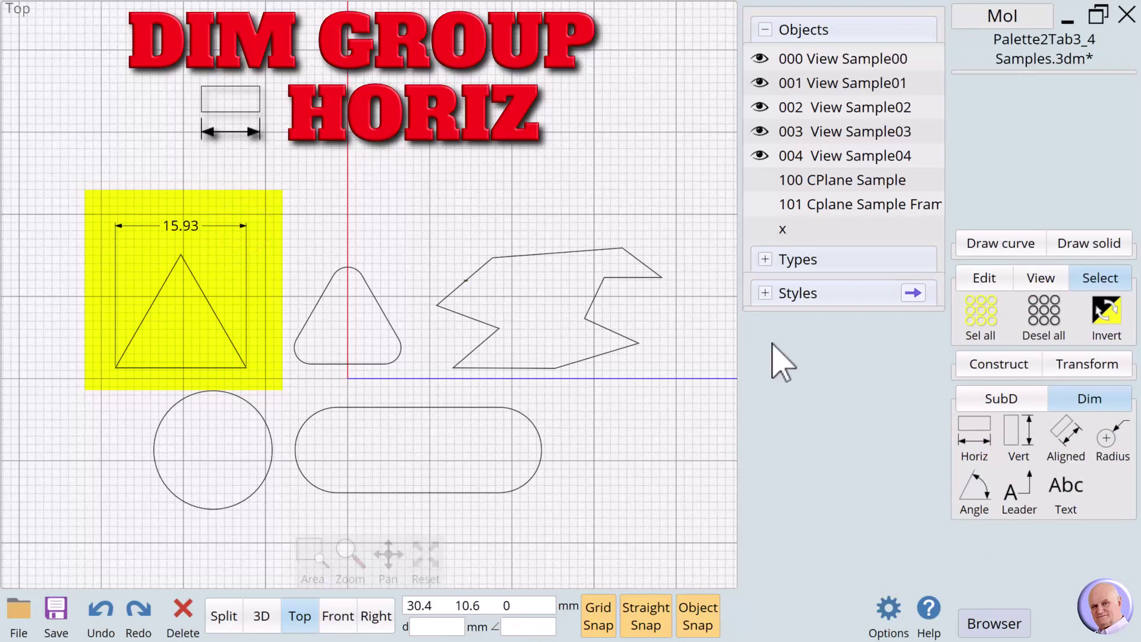
Add a 13.80 vertical dimension from the triangle's apex to its base.
left_click(1018, 443)
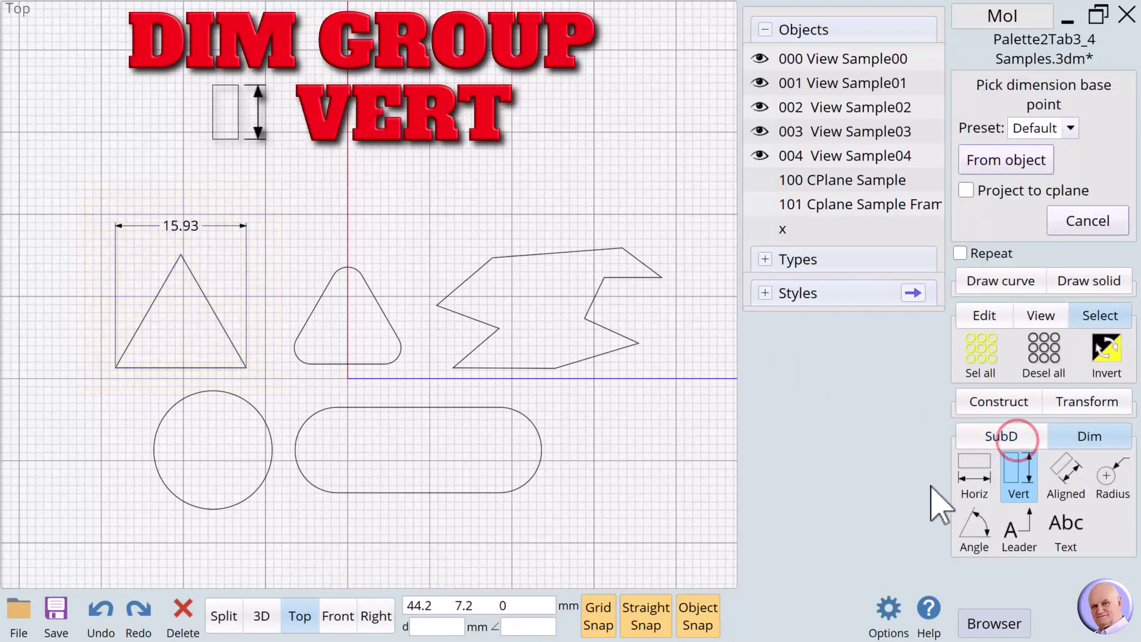
left_click(180, 259)
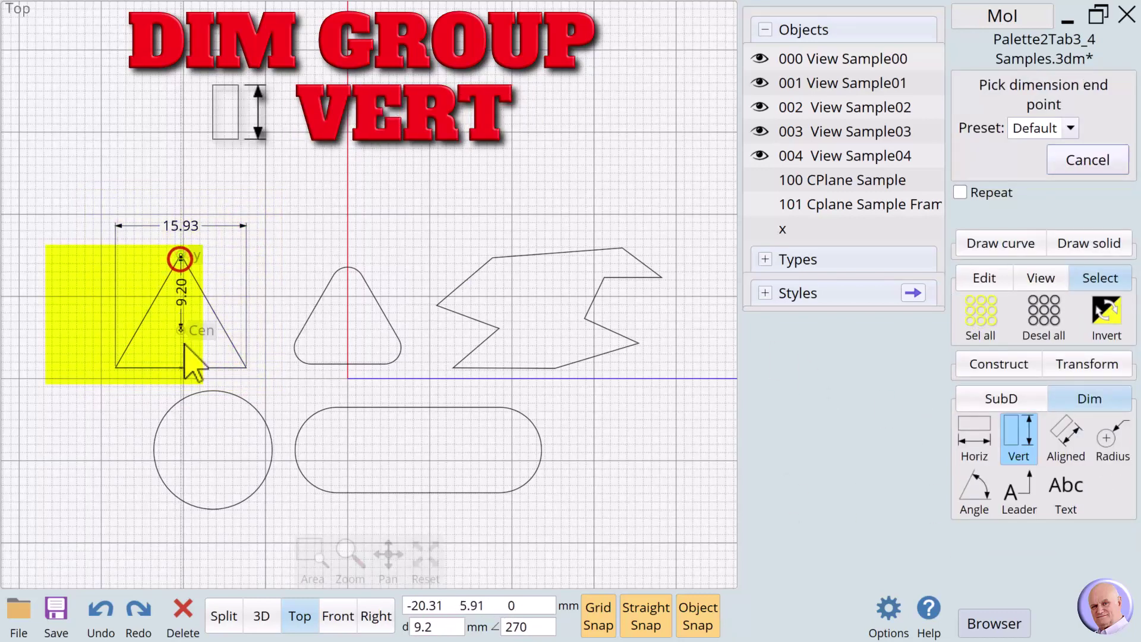
left_click(186, 369)
left_click(57, 366)
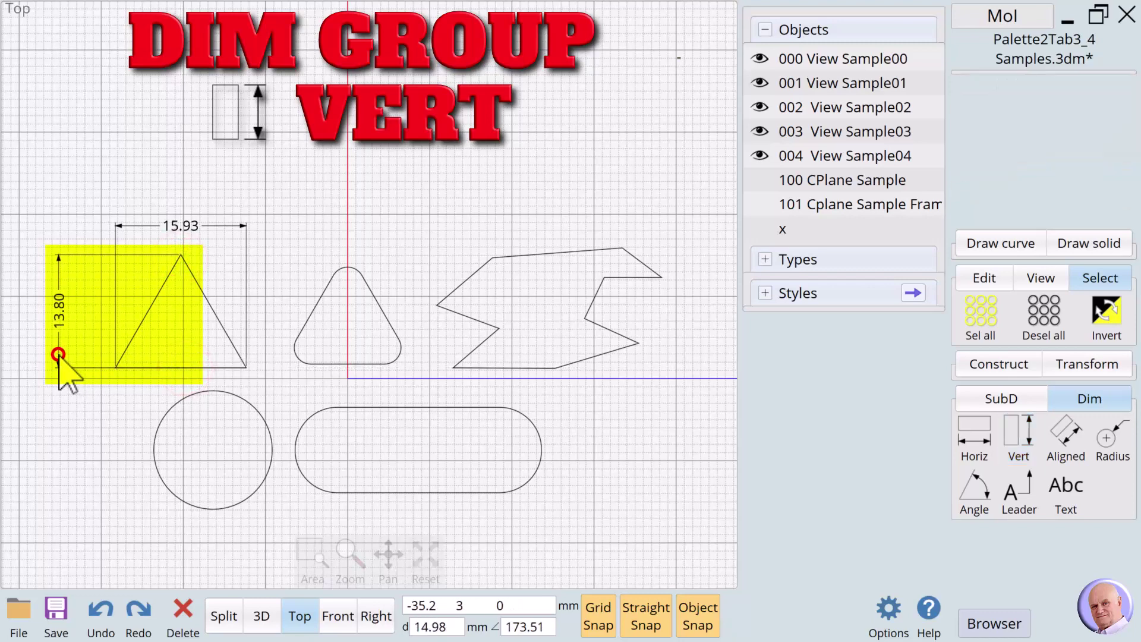
left_click(1068, 437)
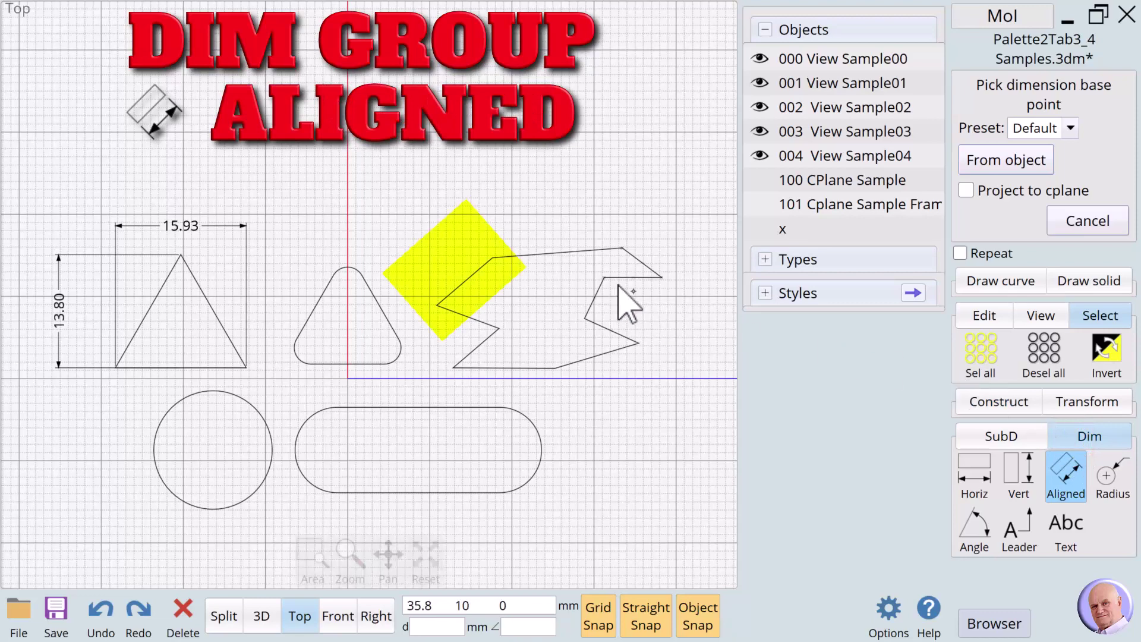
Add an 8.94 aligned dimension on the zigzag edge and a radius on the rounded rectangle.
left_click(493, 257)
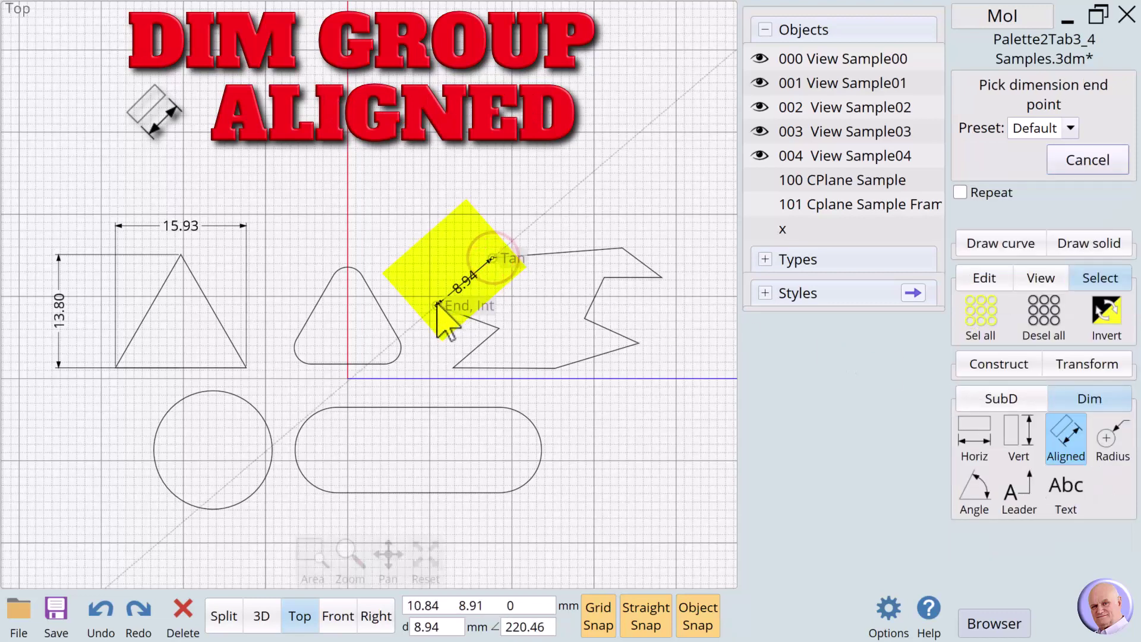
left_click(437, 305)
left_click(410, 267)
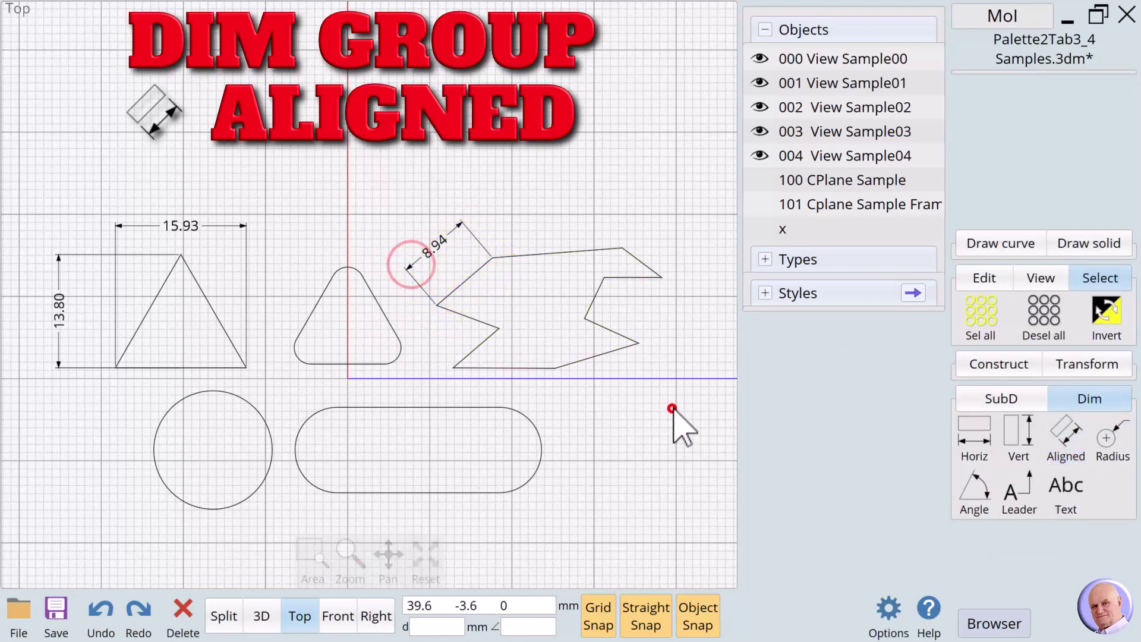
left_click(1113, 441)
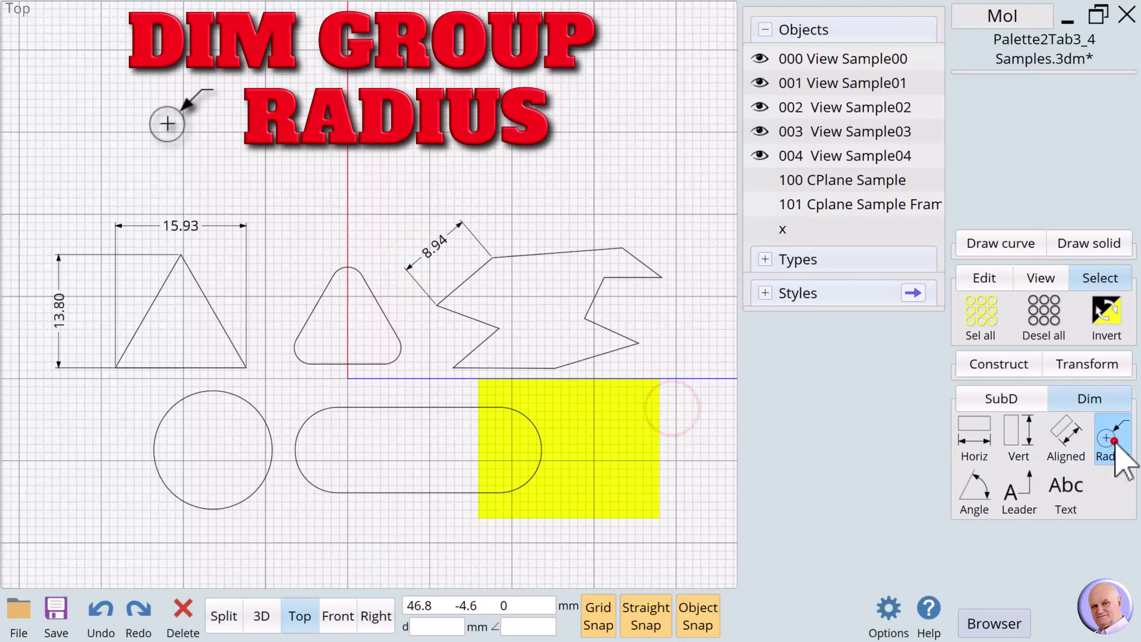
left_click(530, 479)
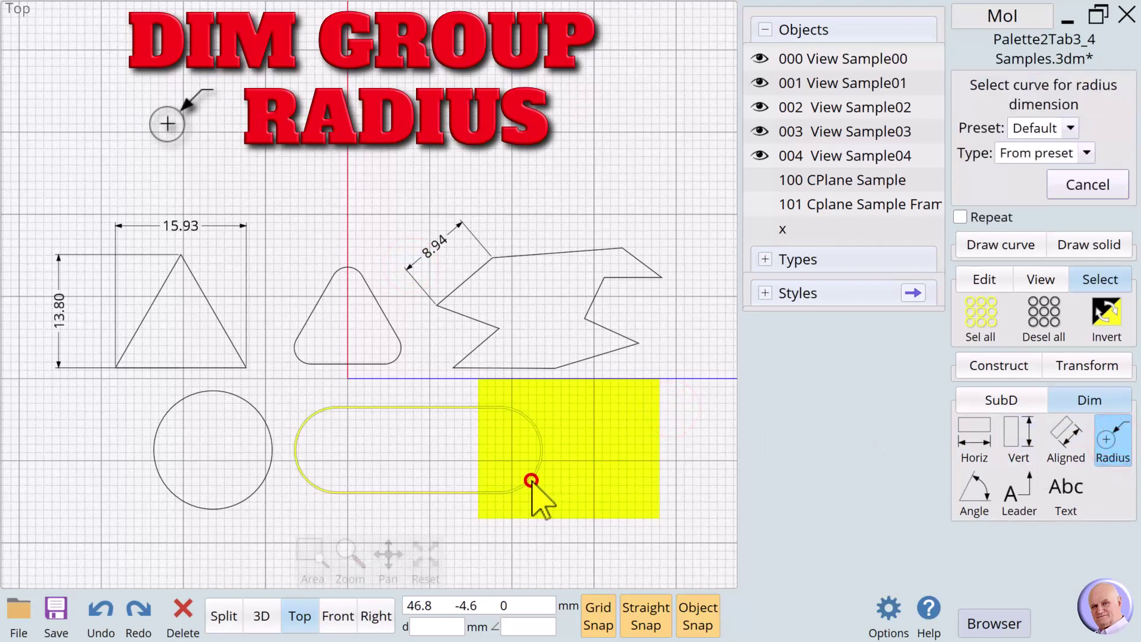
left_click(593, 452)
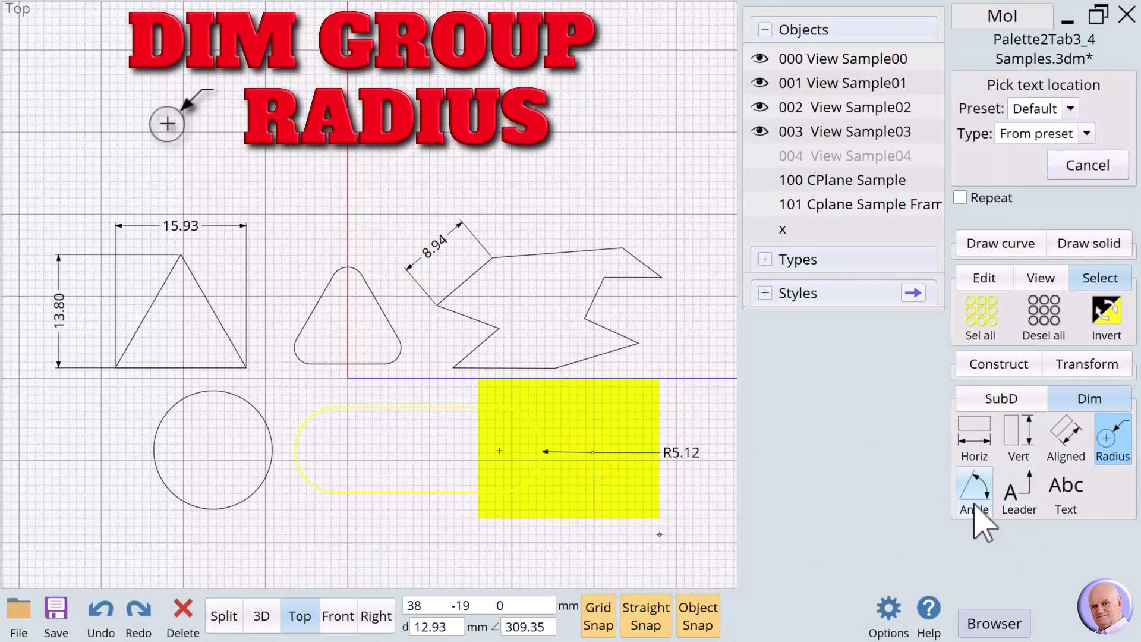
Add a bent leader pointing at the zigzag curve labelled 'Close Curve'.
left_click(1023, 504)
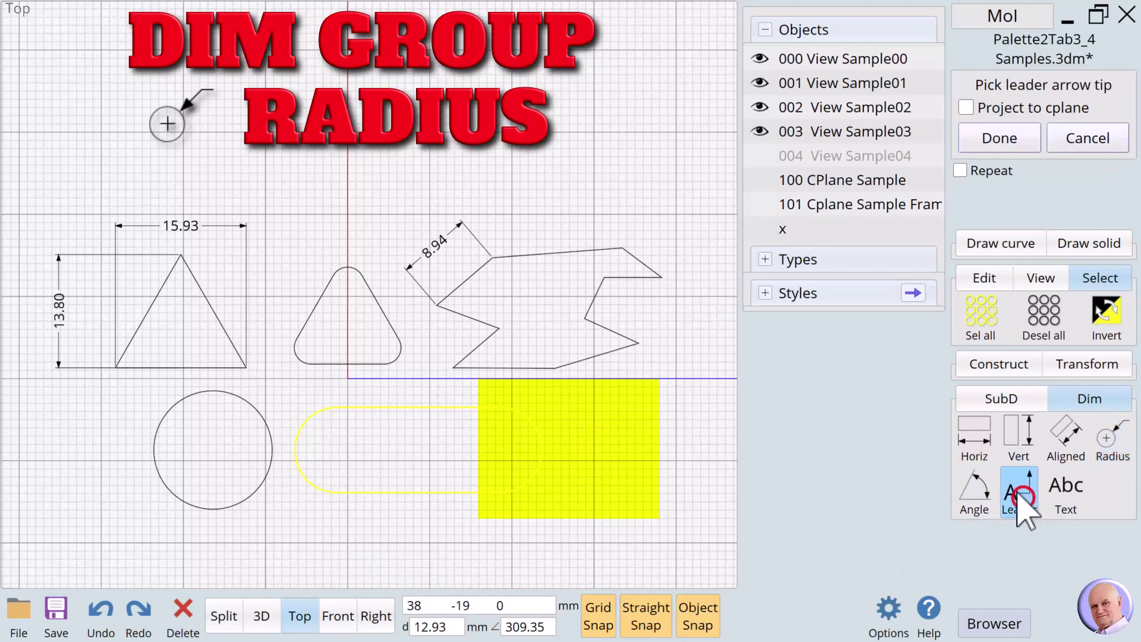
left_click(541, 254)
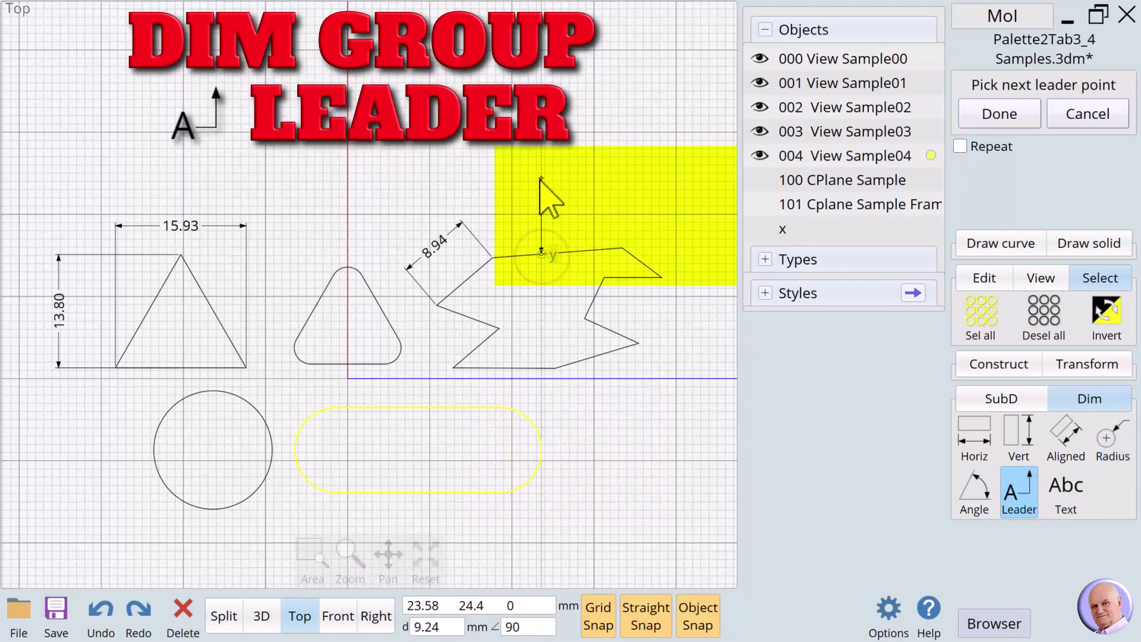
left_click(541, 179)
left_click(582, 178)
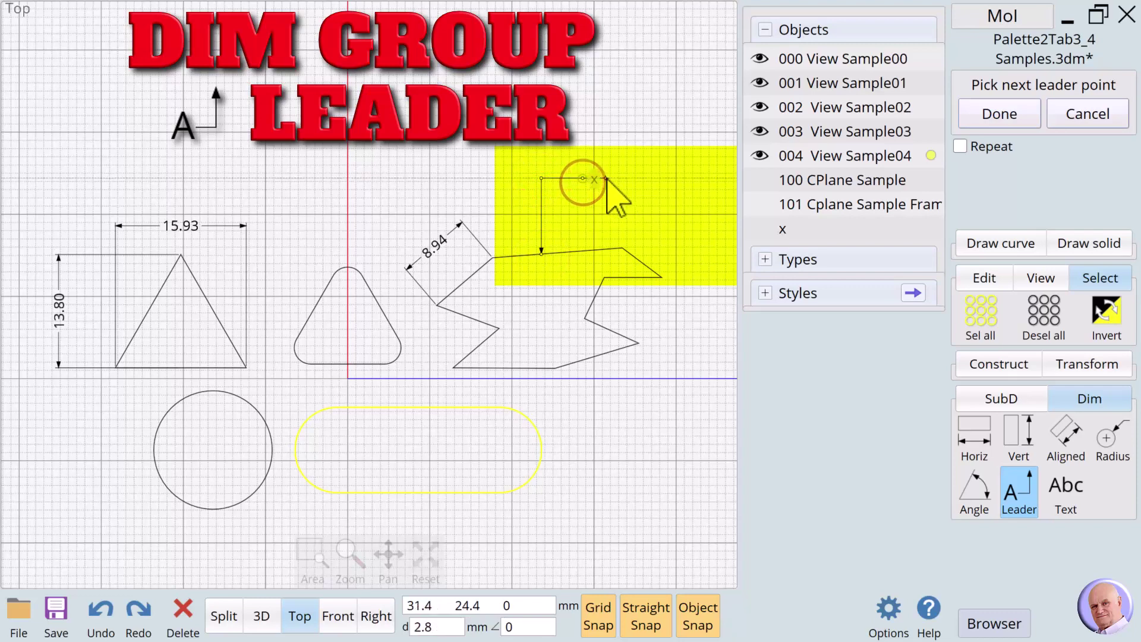
left_click(987, 119)
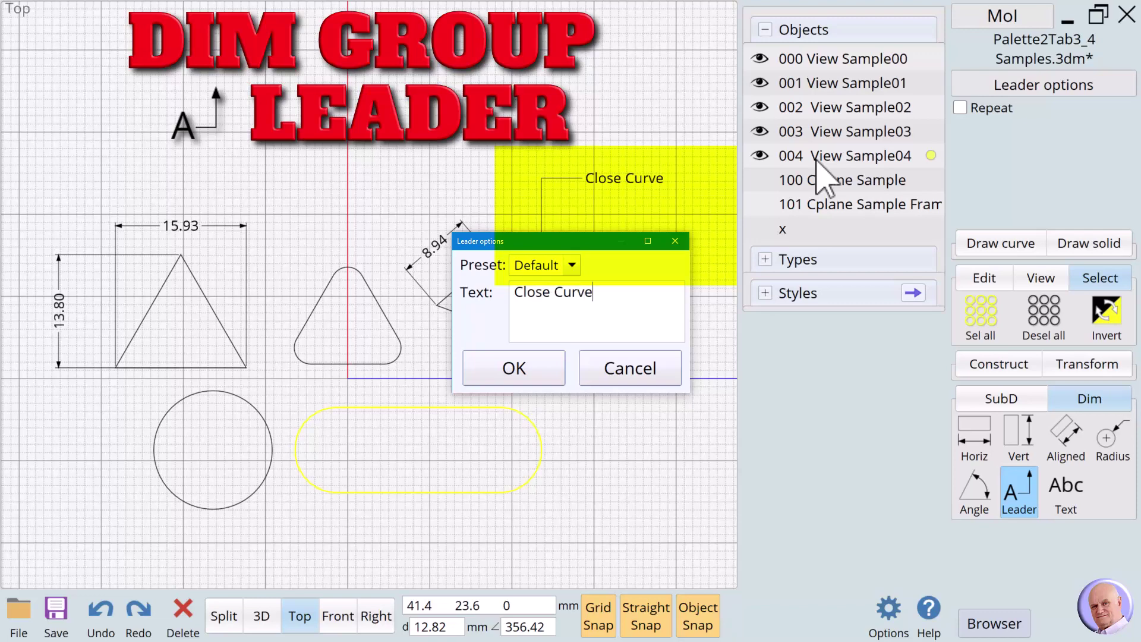
left_click(548, 366)
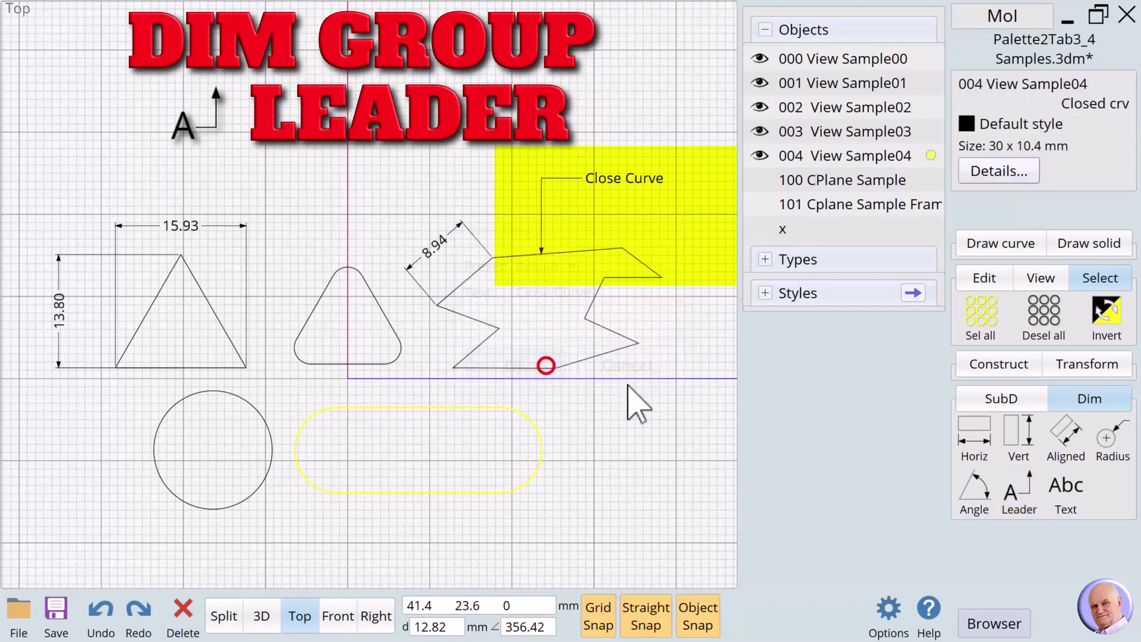
left_click(654, 403)
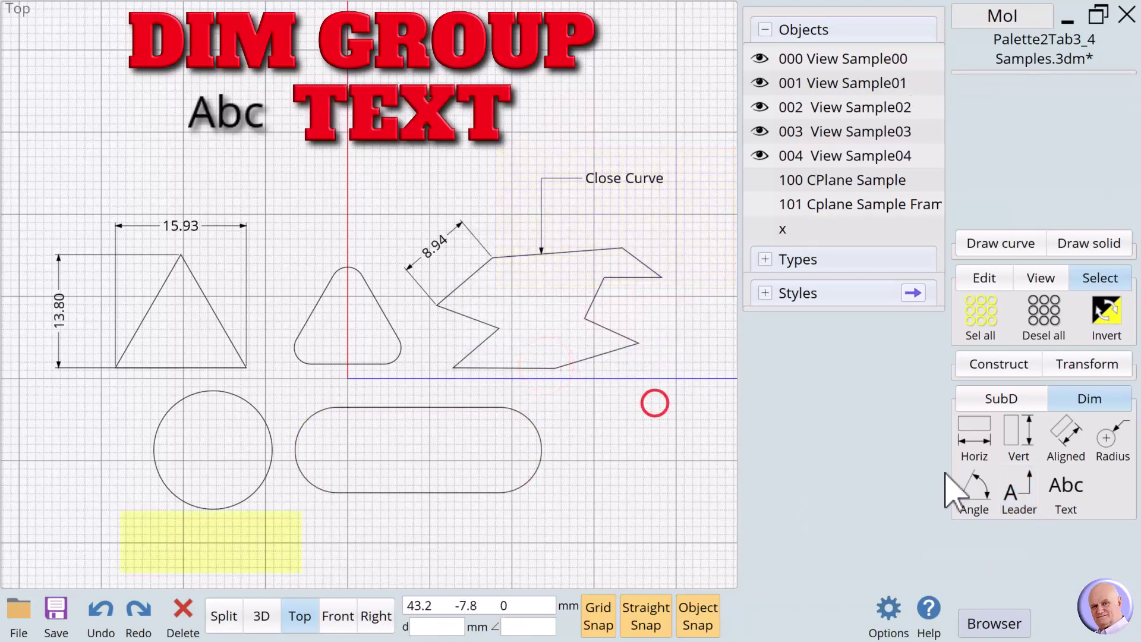
Place the text 'Circle' below the circle.
left_click(1070, 490)
left_click(164, 543)
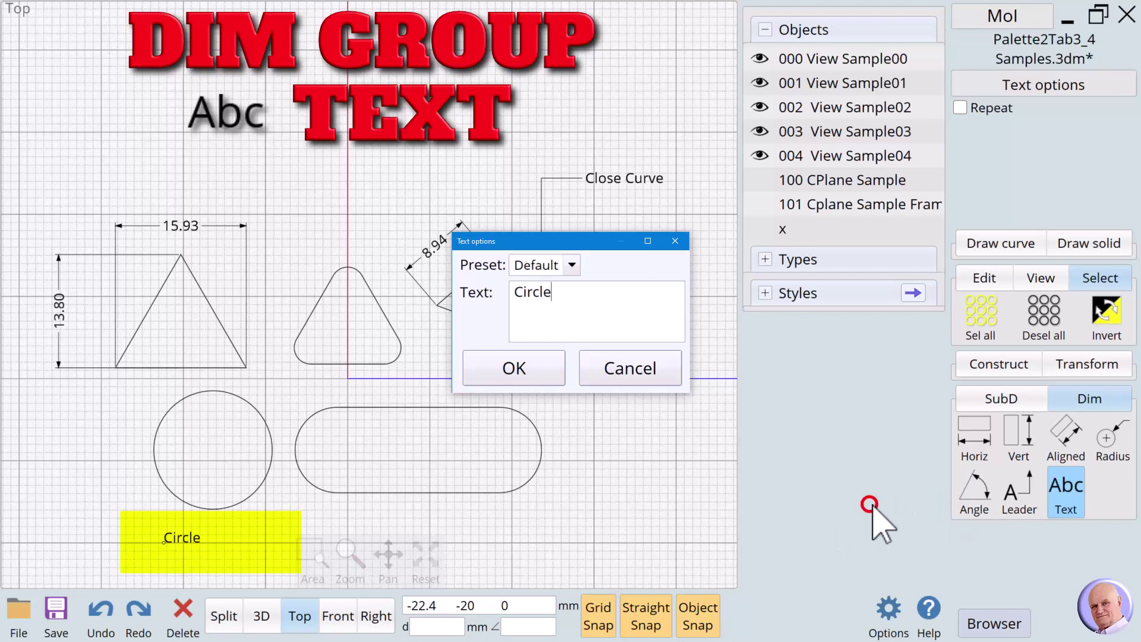
left_click(526, 370)
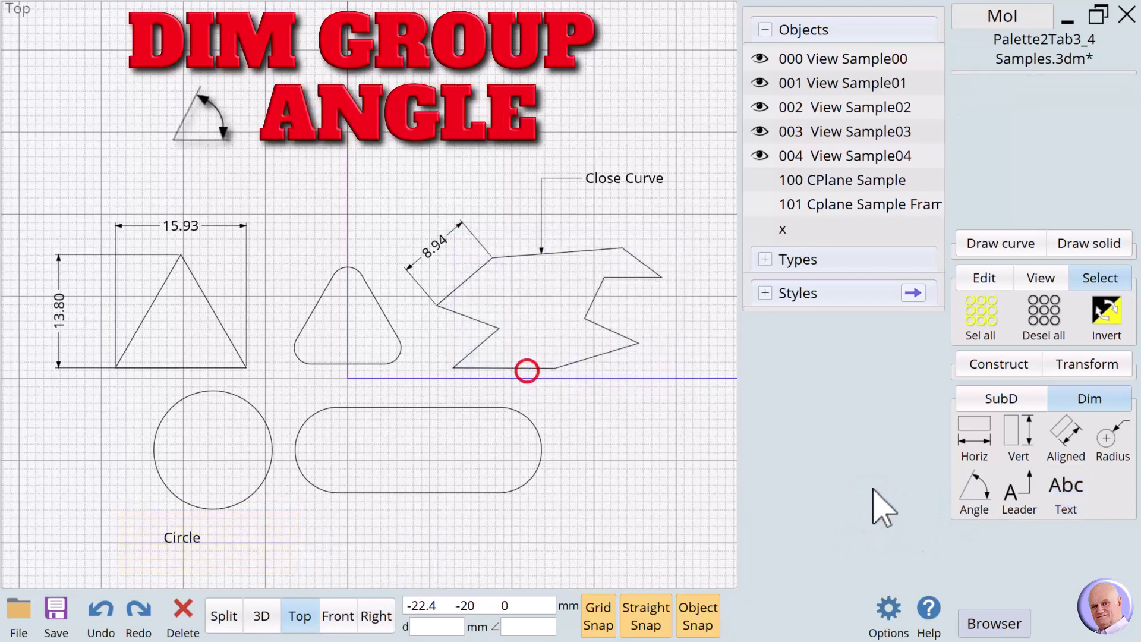
Add a 60.00° angle dimension at the triangle's bottom-left corner.
left_click(974, 492)
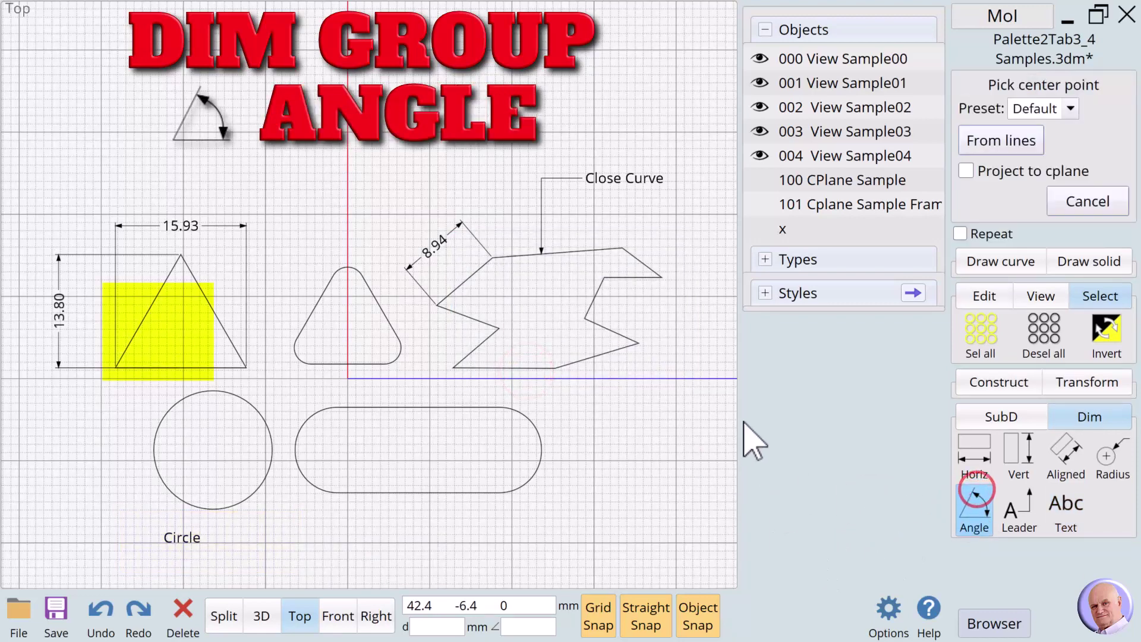
left_click(115, 367)
left_click(186, 369)
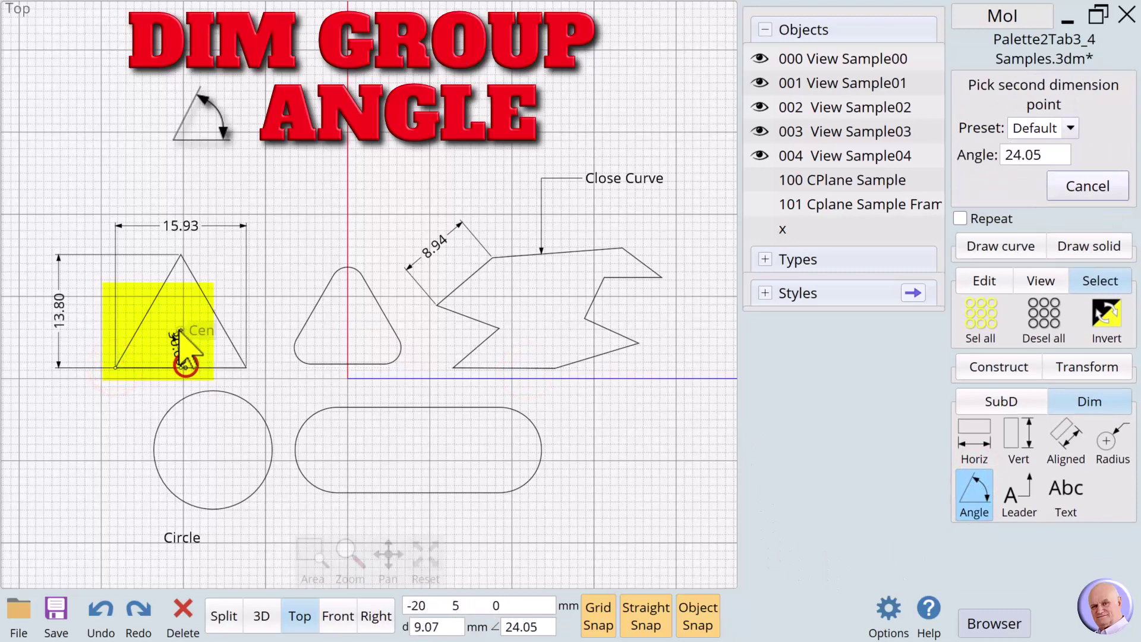
left_click(170, 307)
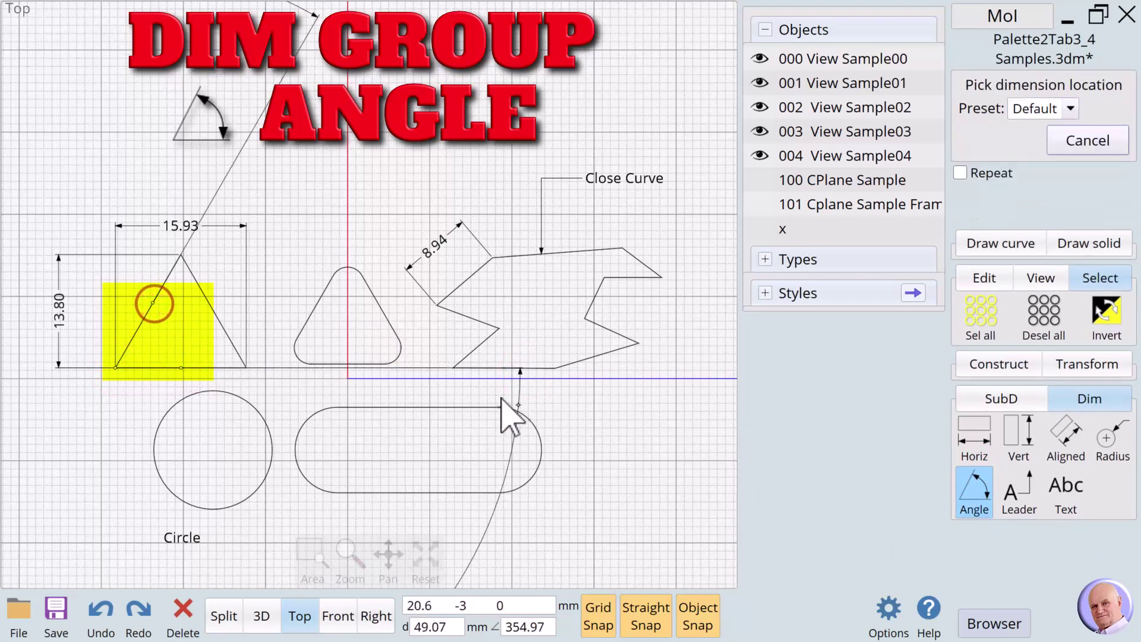
left_click(193, 341)
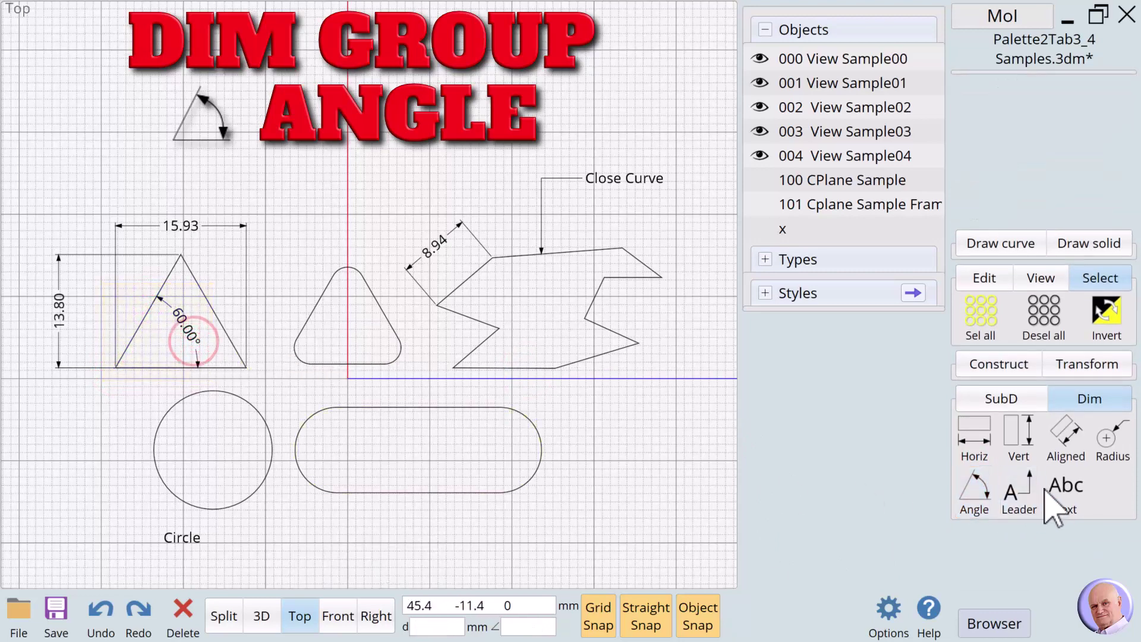
Add a second 60.00° angle dimension to the rounded triangle.
left_click(349, 362)
left_click(969, 500)
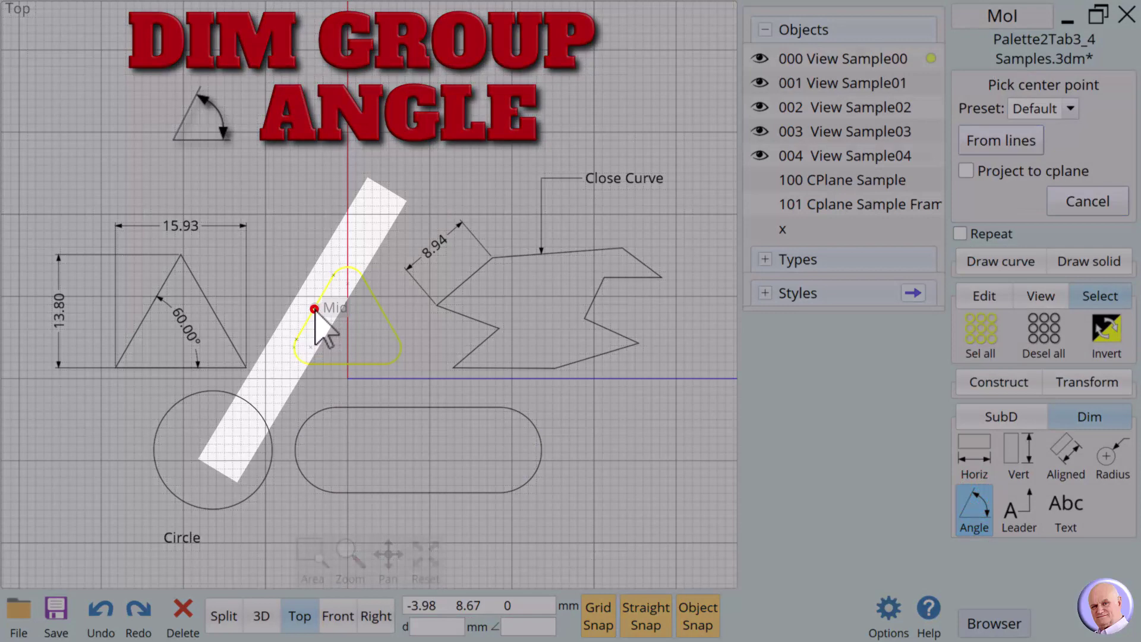
left_click(314, 309)
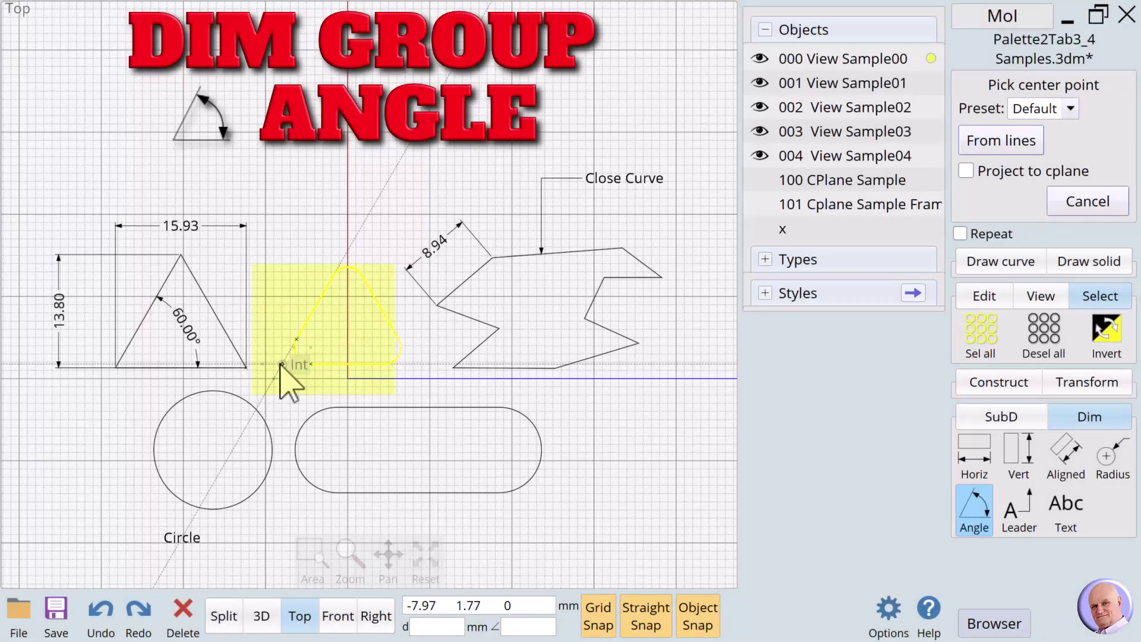
left_click(282, 369)
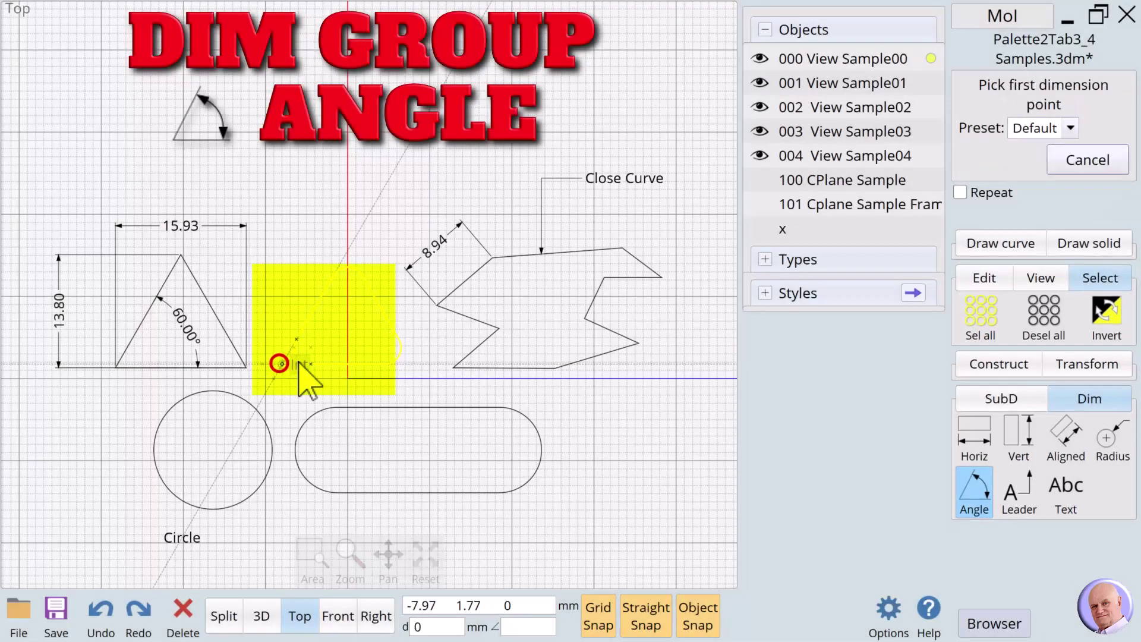
left_click(348, 364)
left_click(315, 307)
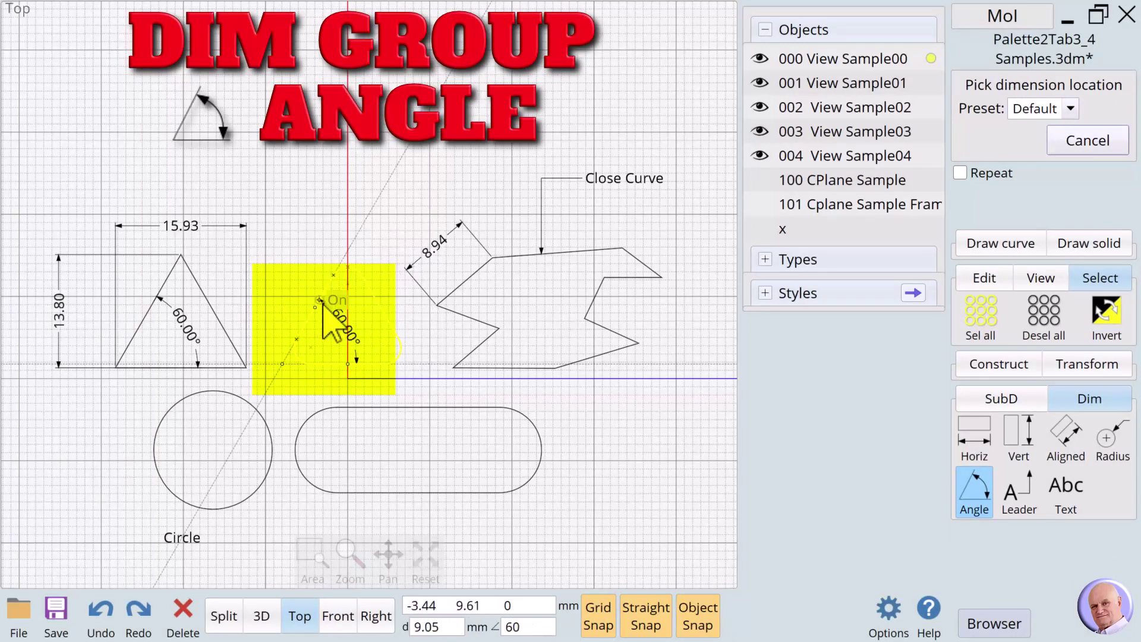
left_click(319, 310)
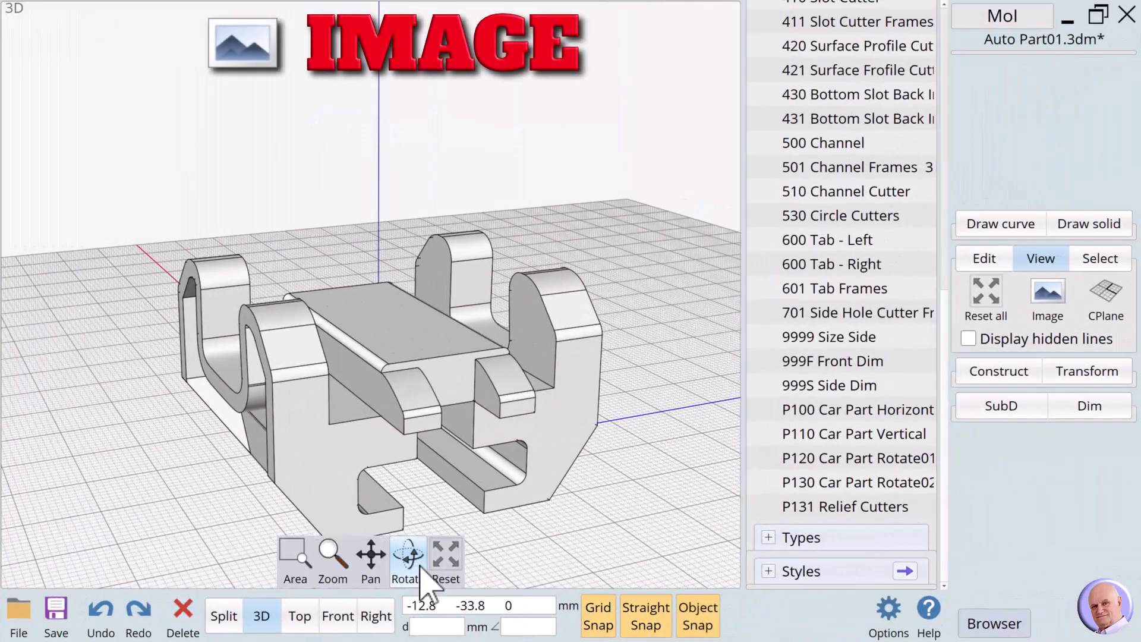
Orbit around the auto part and its reference photos, then switch to the Front view.
left_click_drag(420, 566, 377, 573)
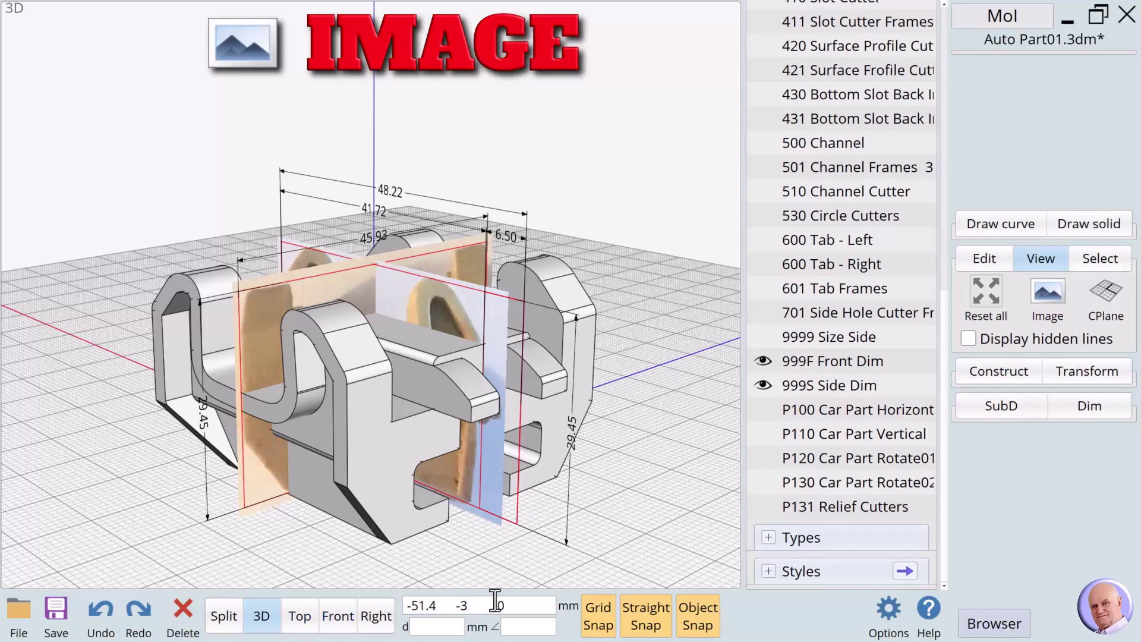
mouse_move(488, 556)
mouse_move(404, 565)
left_mouse_down()
mouse_move(392, 564)
mouse_move(423, 566)
left_mouse_up()
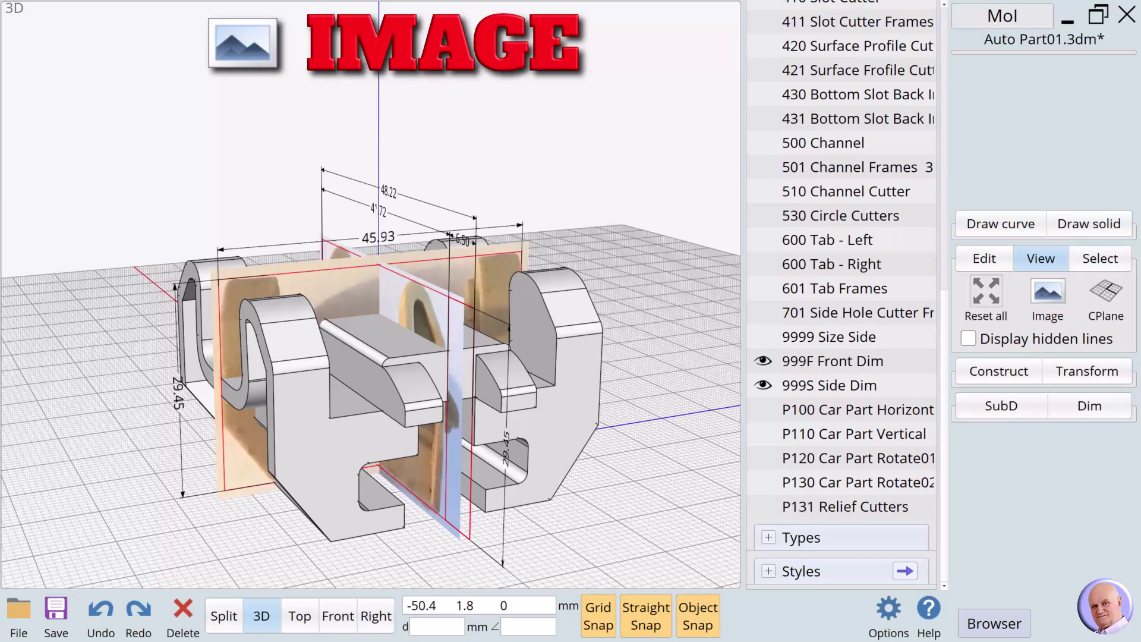
left_click(338, 615)
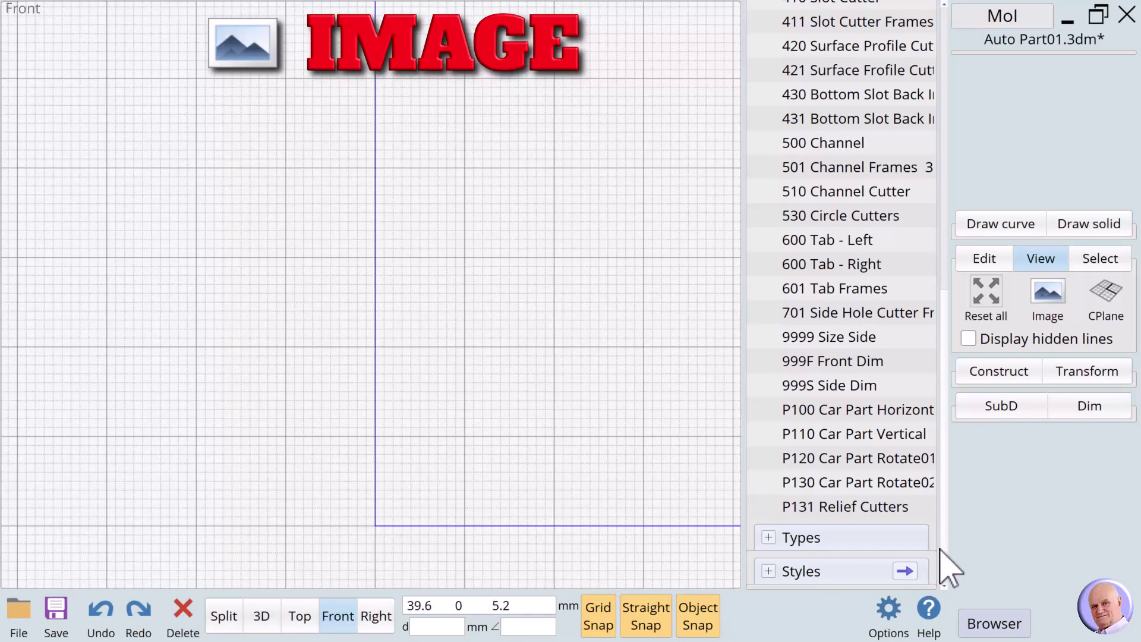
Show the 999F Front Dim layer and the ViewFront02.JPG photo drawn below objects.
left_click(763, 361)
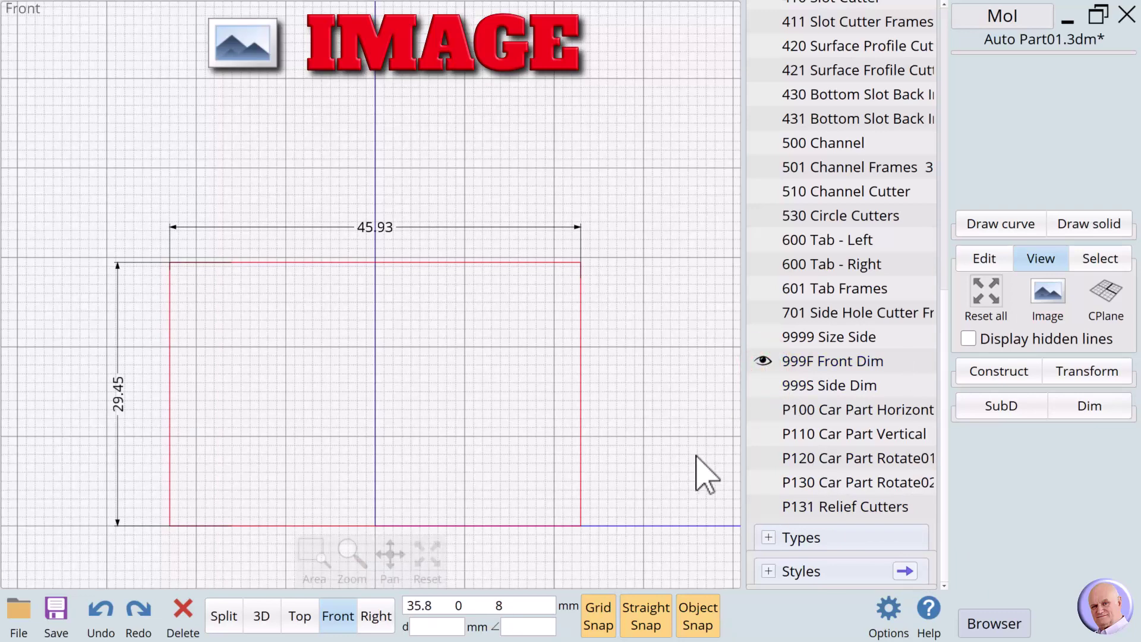
left_click(1049, 293)
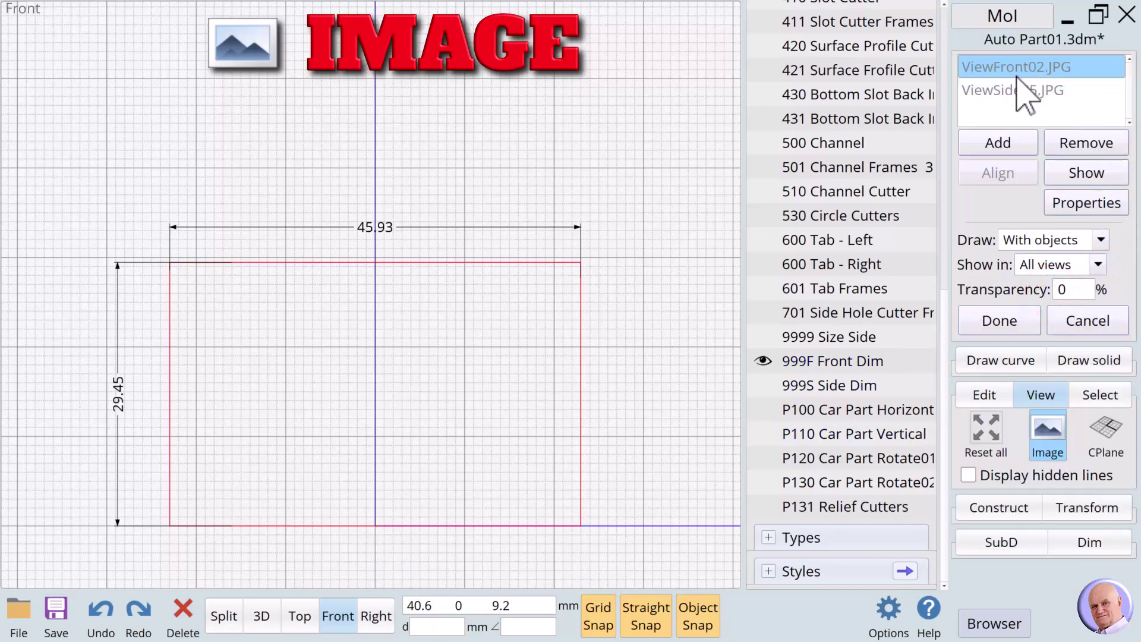
left_click(1086, 173)
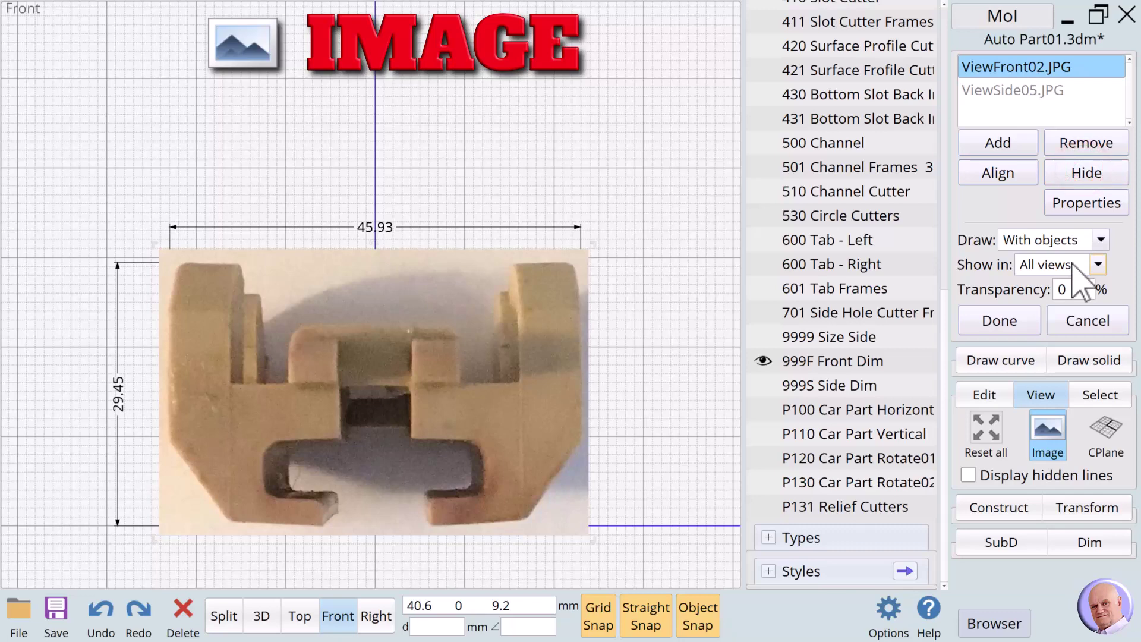
left_click(1101, 241)
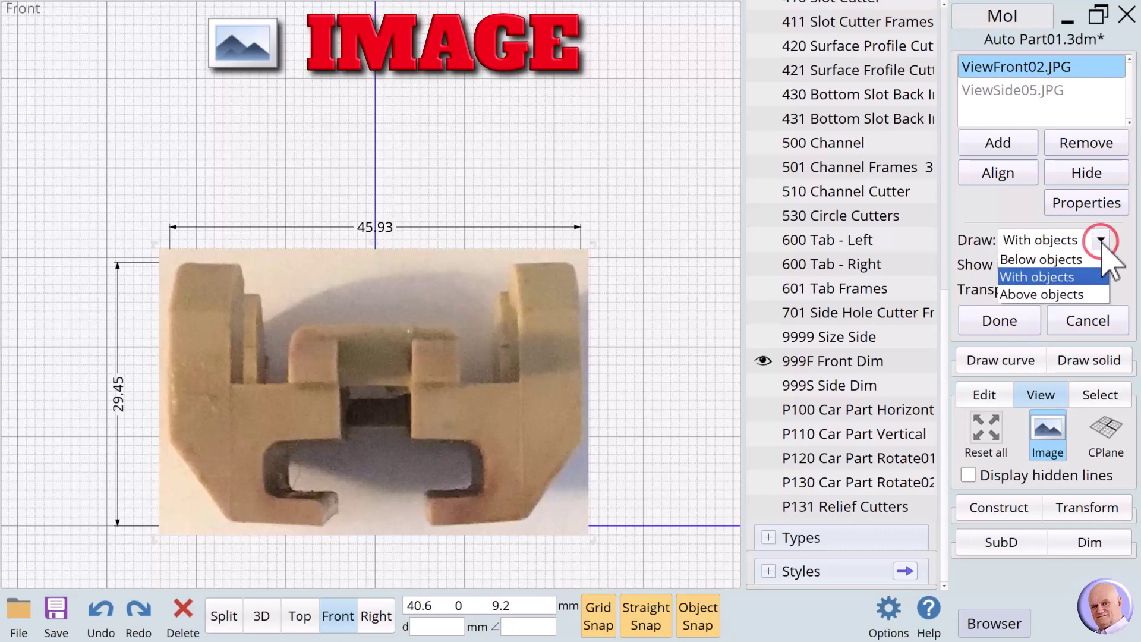
left_click(1056, 263)
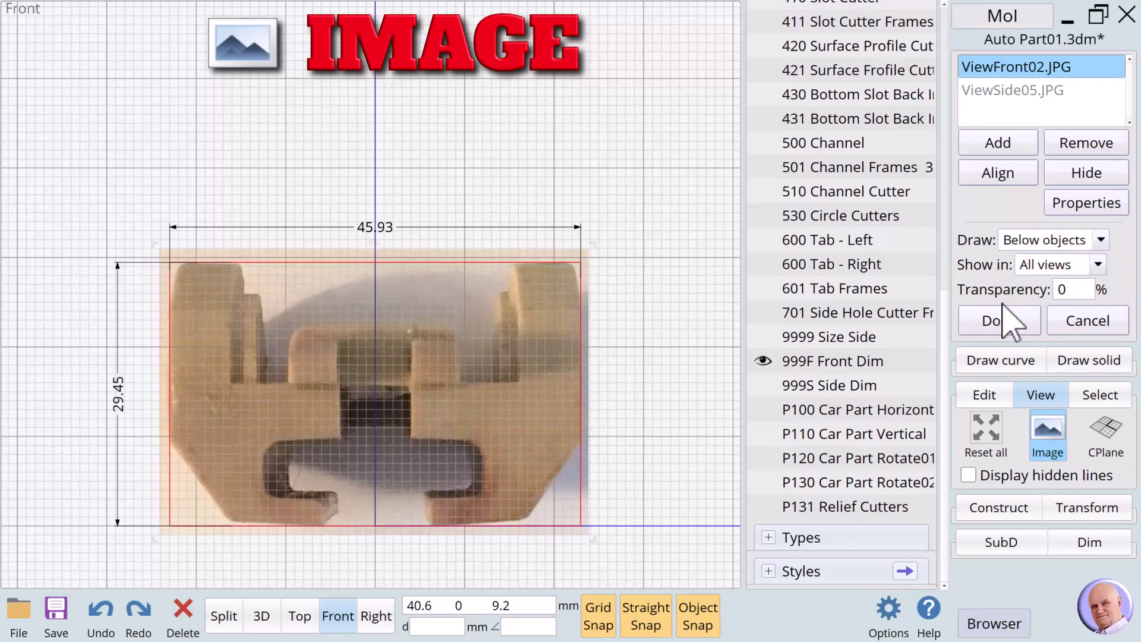
left_click(687, 437)
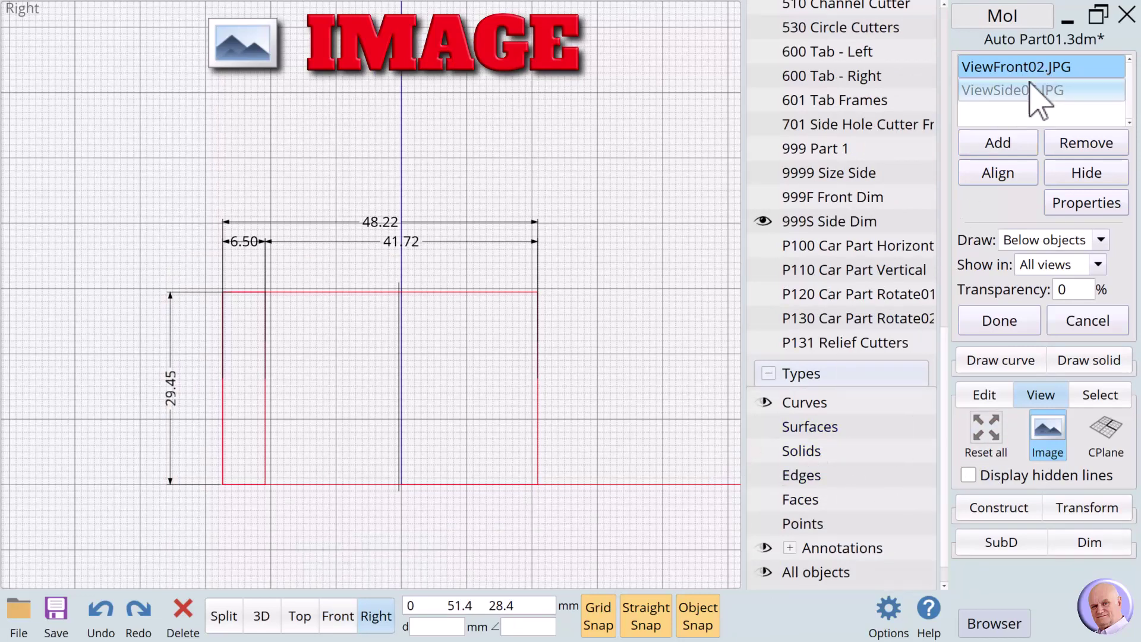
Show ViewSide05.JPG drawn with objects, and turn on all annotations.
left_click(1011, 93)
left_click(1081, 169)
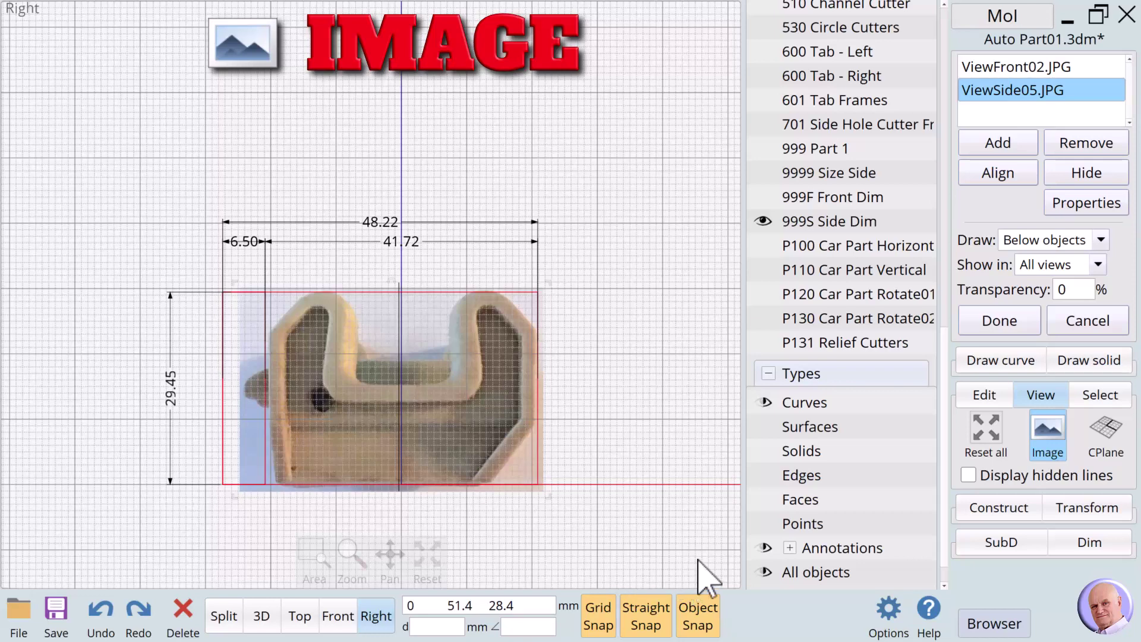
left_click(766, 547)
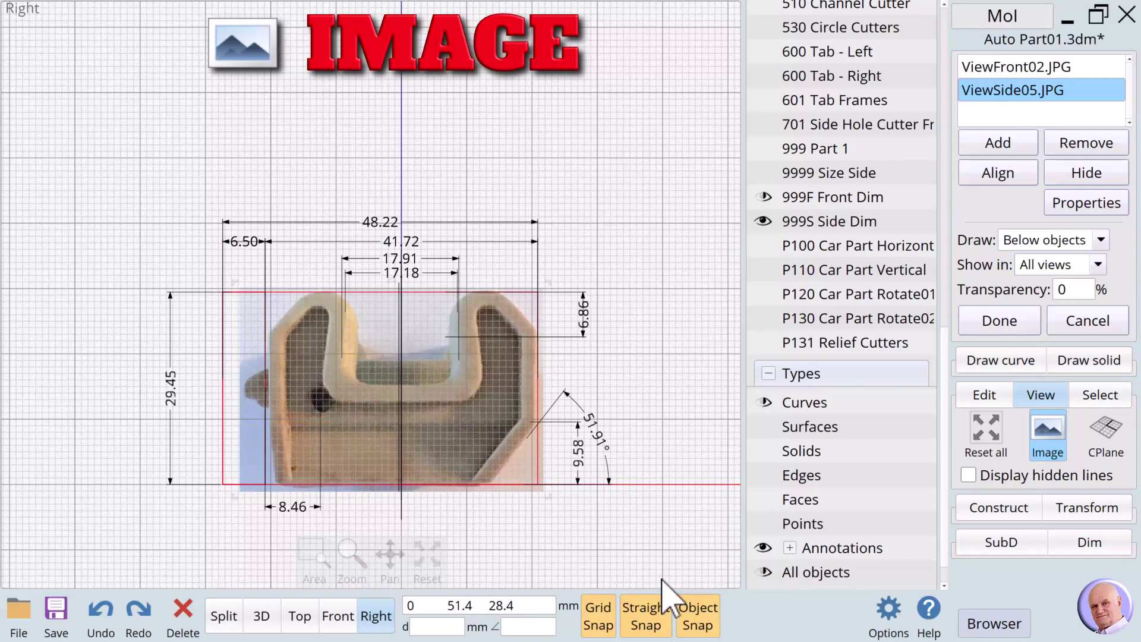
left_click(1103, 241)
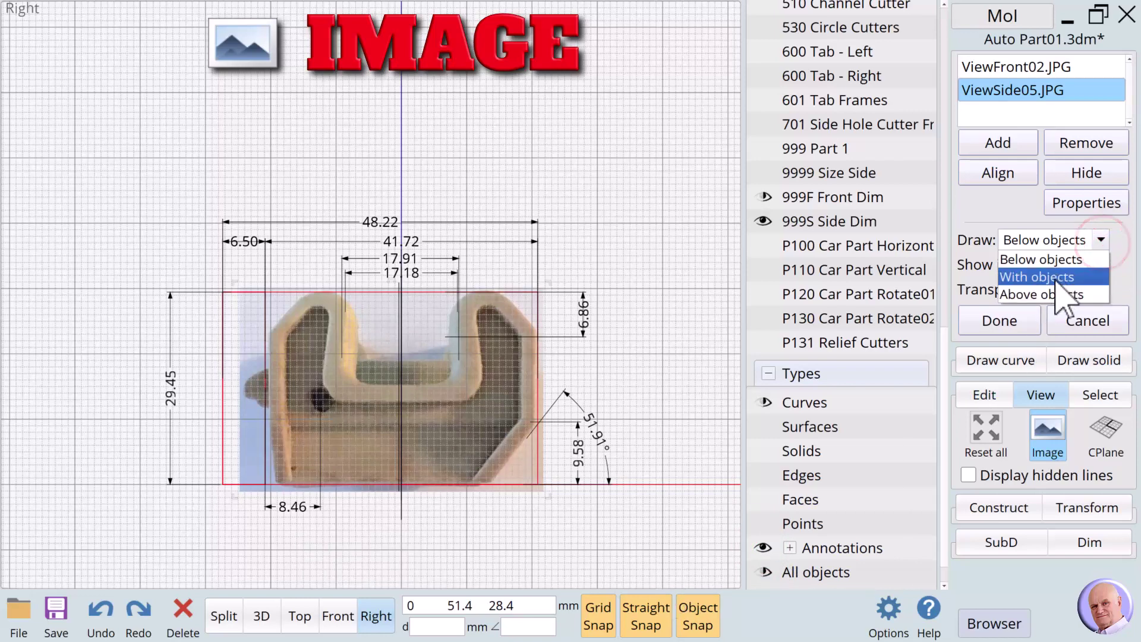
left_click(1053, 277)
Set ViewFront02.JPG to draw with objects and show the 999 Part 1 layer.
left_click(1010, 67)
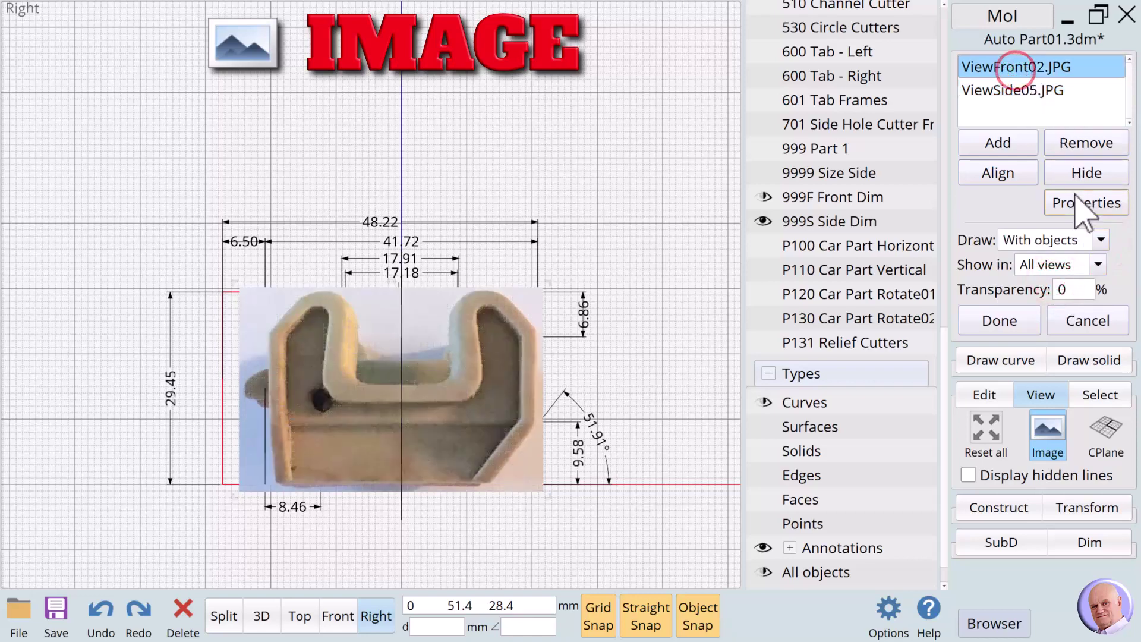
left_click(1067, 240)
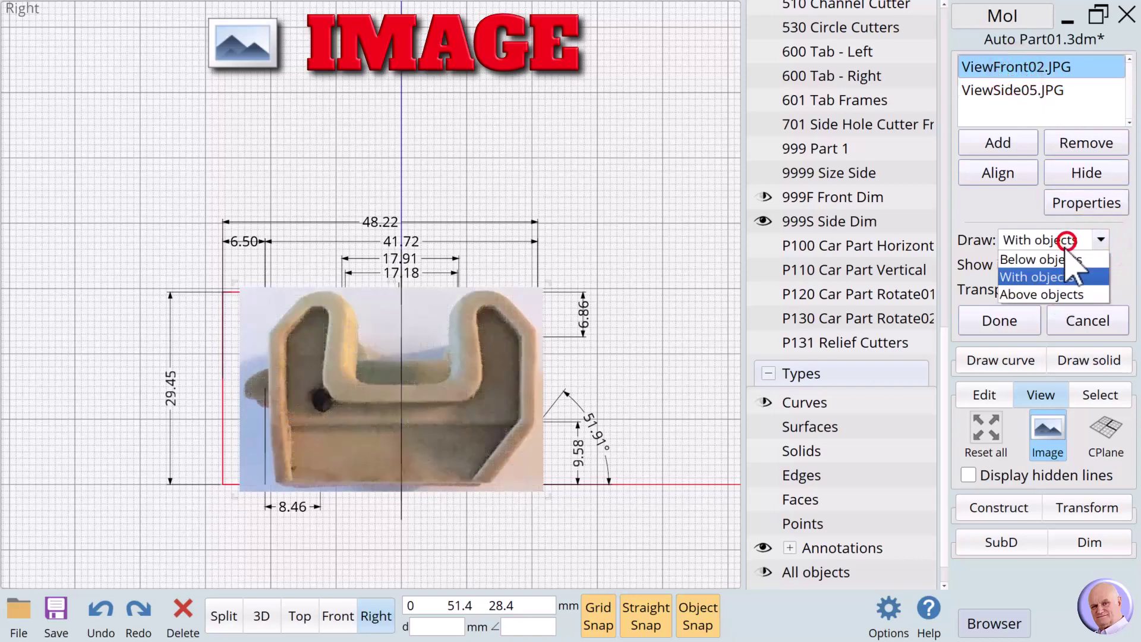
left_click(1046, 275)
left_click(1000, 322)
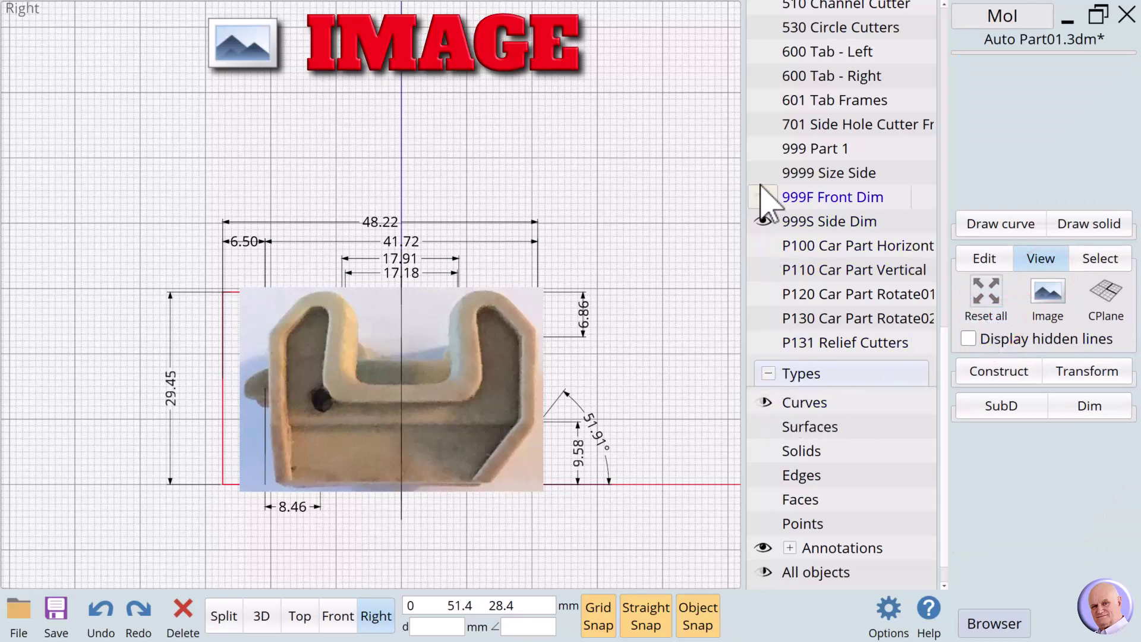
left_click(763, 149)
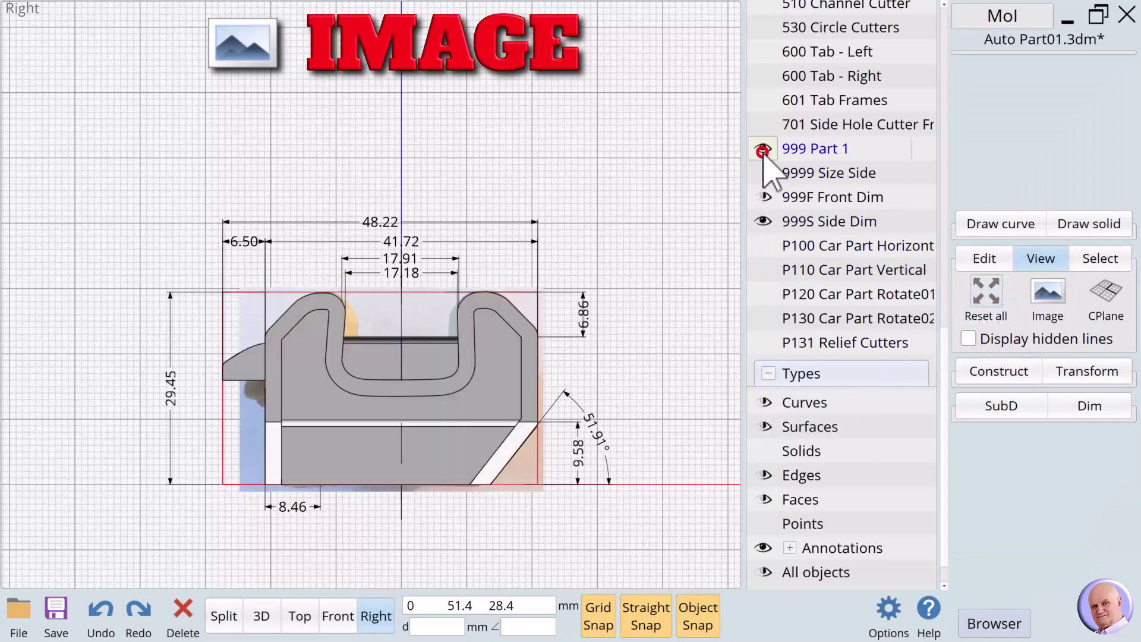
Switch to the 3D view and orbit around the car part.
left_click(260, 616)
mouse_move(450, 601)
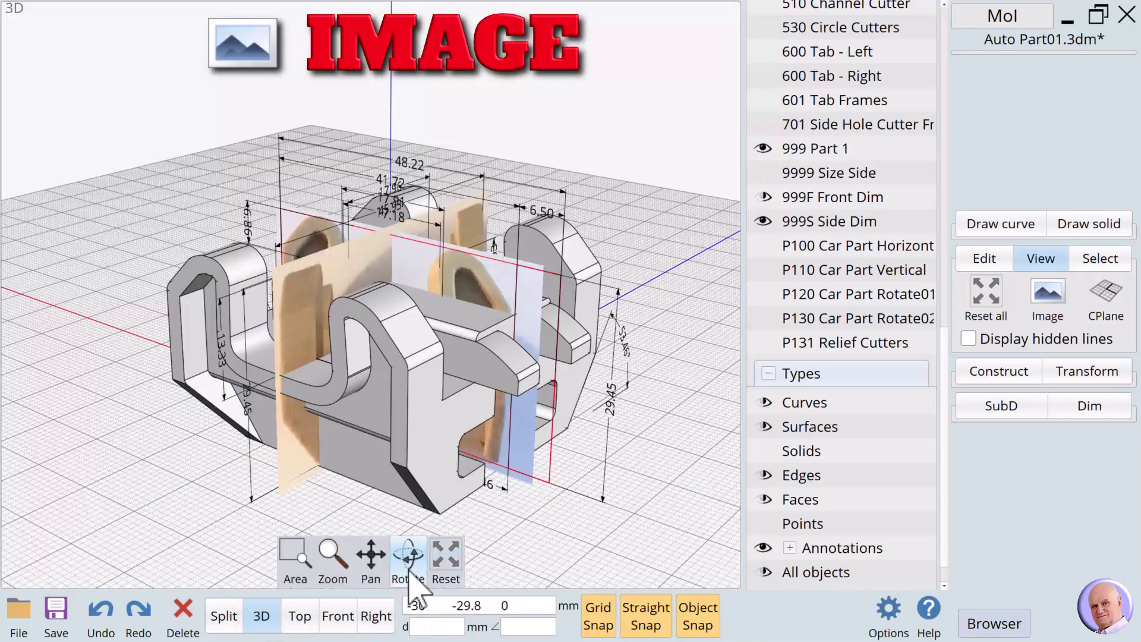
left_click_drag(408, 572, 416, 573)
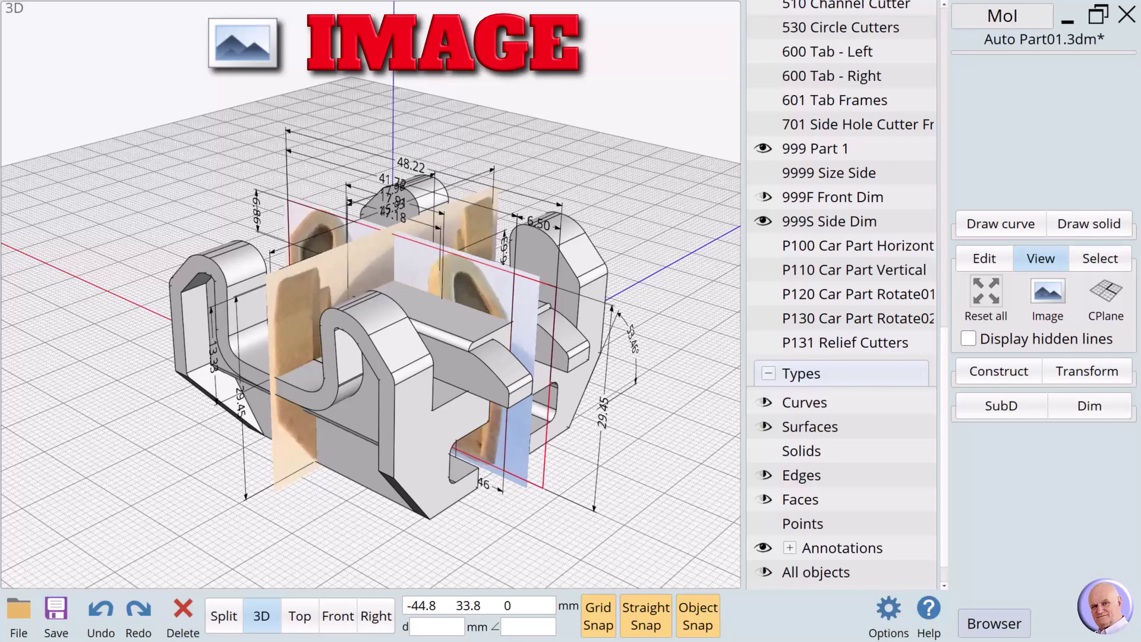
Hide both reference photos, the annotations and the 999S Side Dim layer.
left_click(1046, 293)
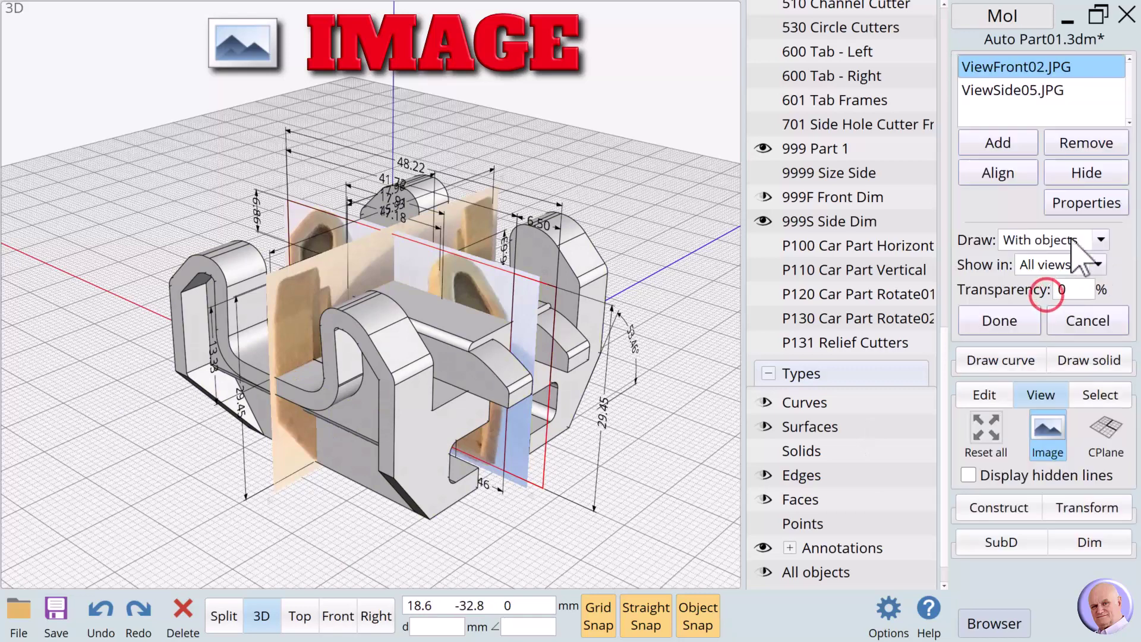
left_click(1079, 171)
left_click(1013, 89)
left_click(1069, 173)
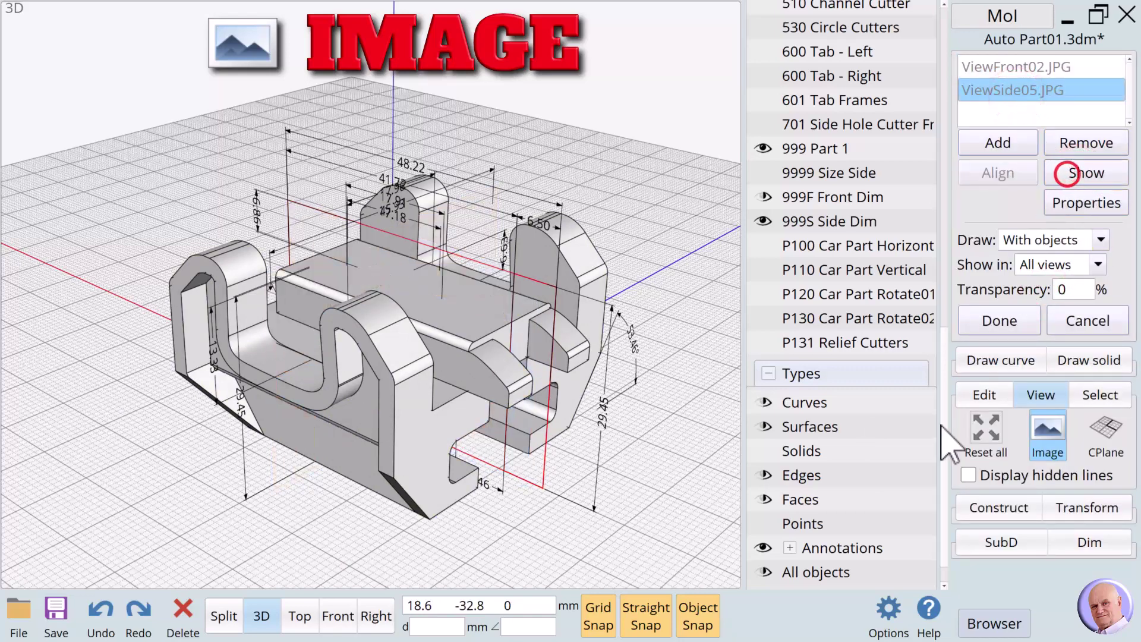
left_click(762, 547)
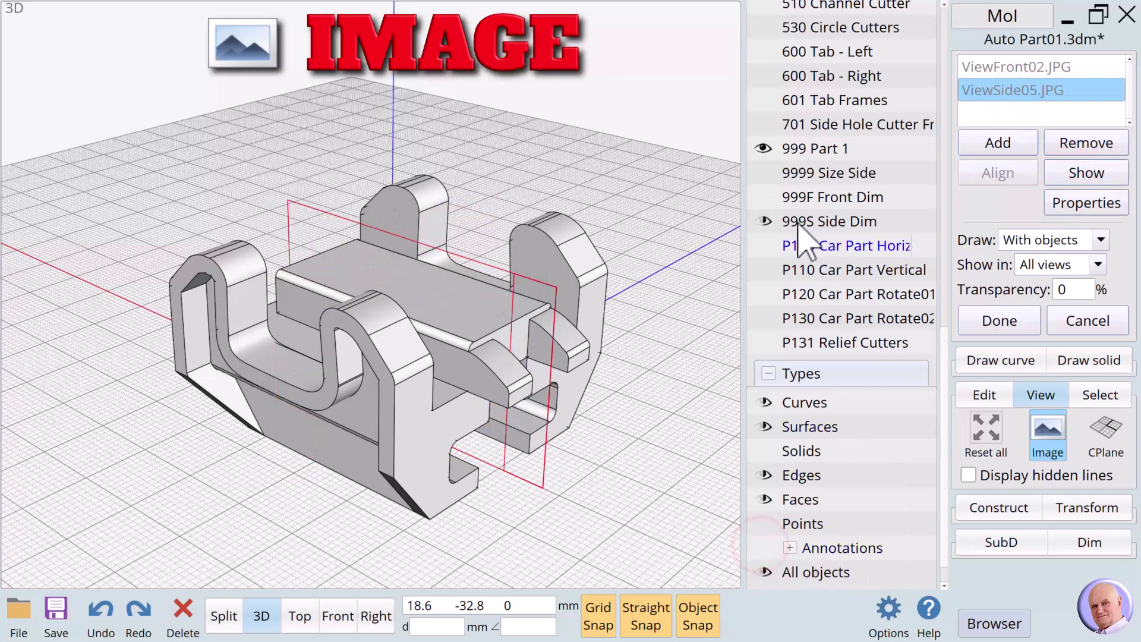
left_click(765, 222)
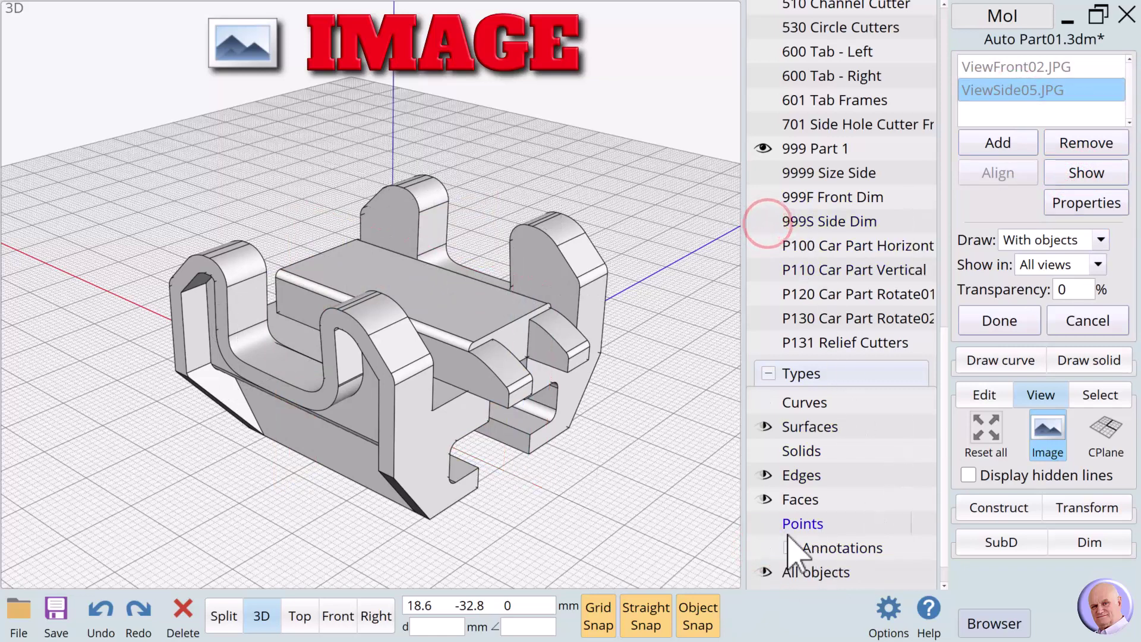
mouse_move(446, 579)
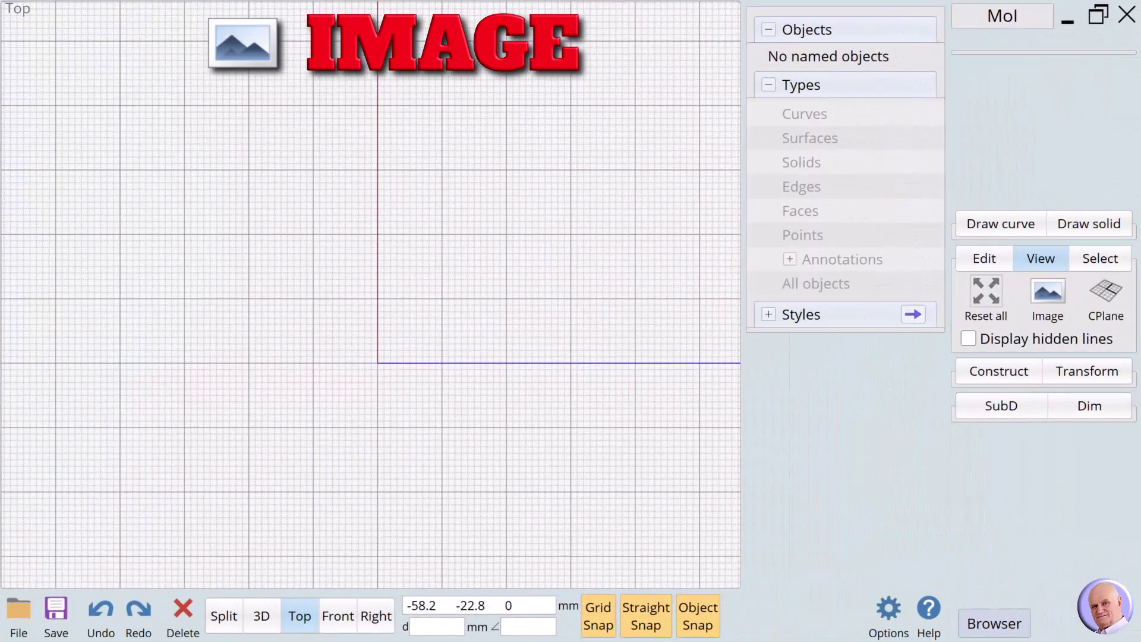
Turn off straight and object snapping, leaving only grid snap active.
left_click(597, 619)
left_click(655, 621)
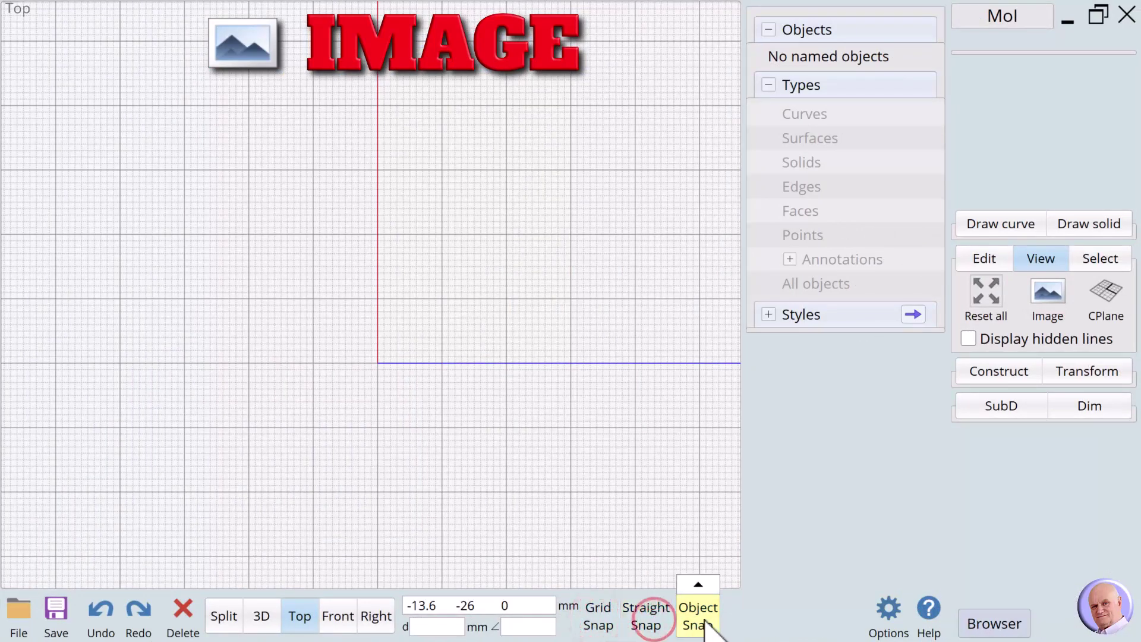
left_click(701, 616)
left_click(599, 619)
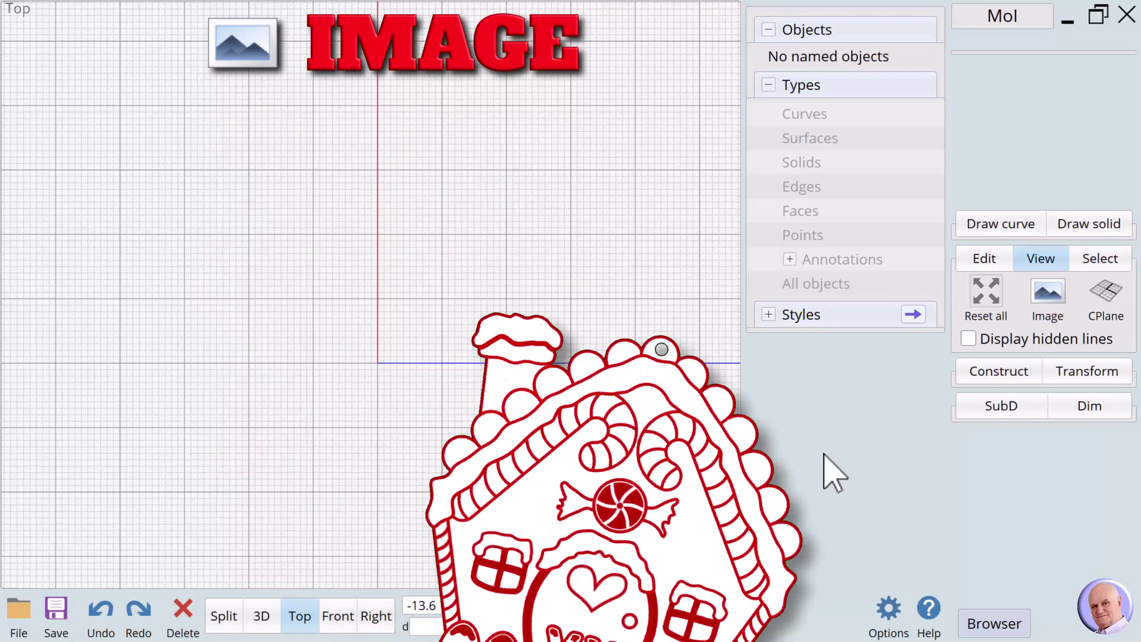
With object snap on, draw a centre rectangle at the origin with a corner at 20,20 (40 x 40 mm).
left_click(986, 224)
left_click(1066, 255)
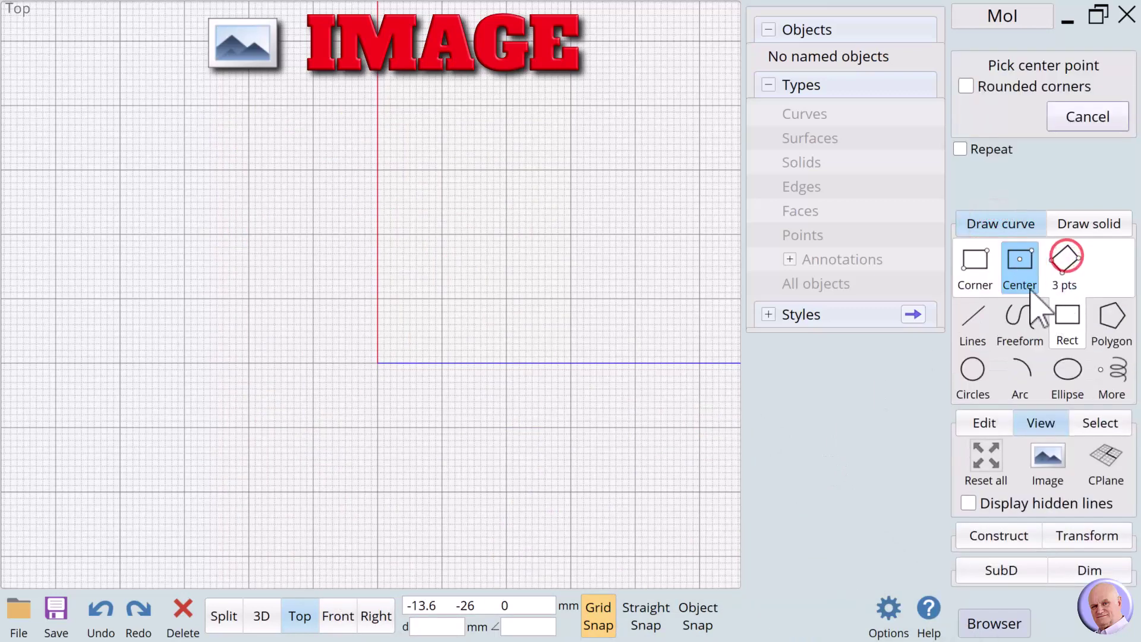
left_click(1019, 262)
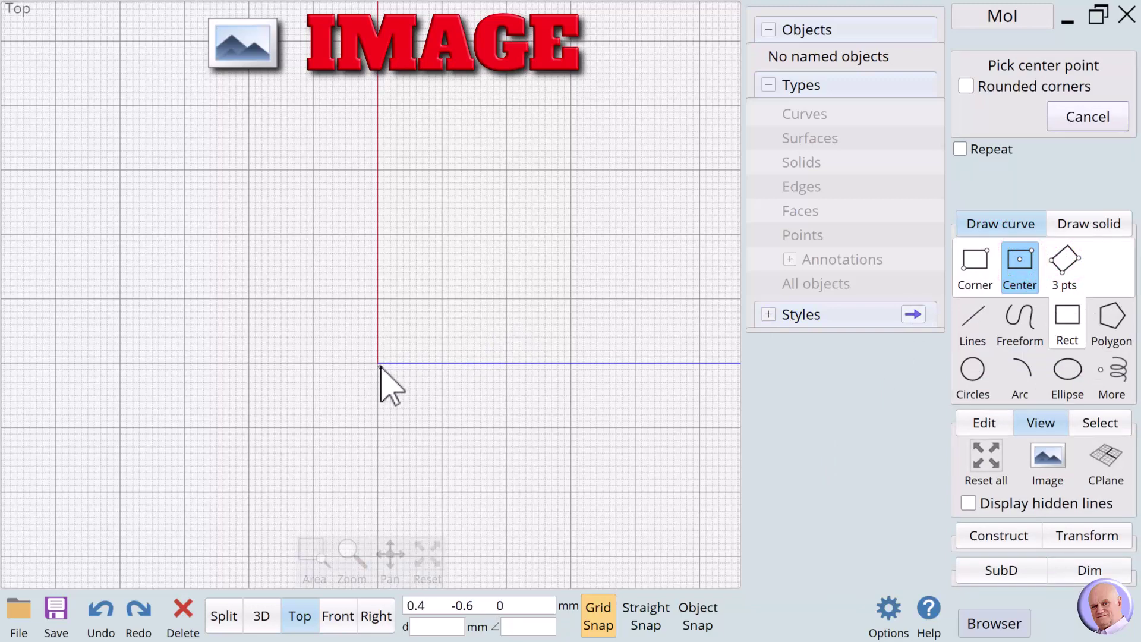
left_click(695, 619)
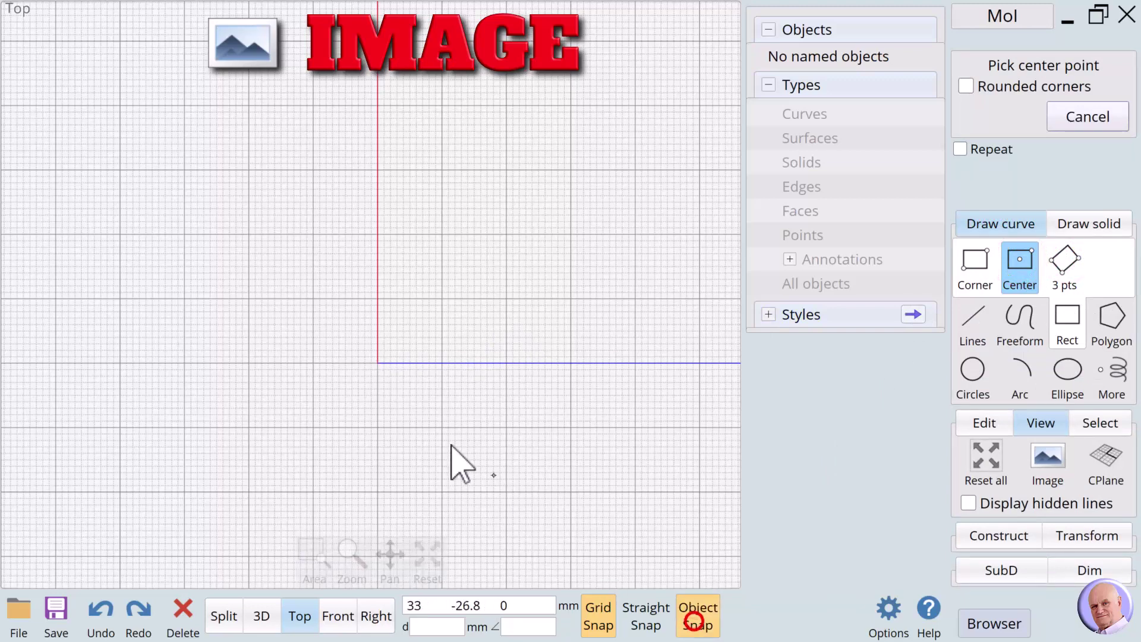
left_click(376, 364)
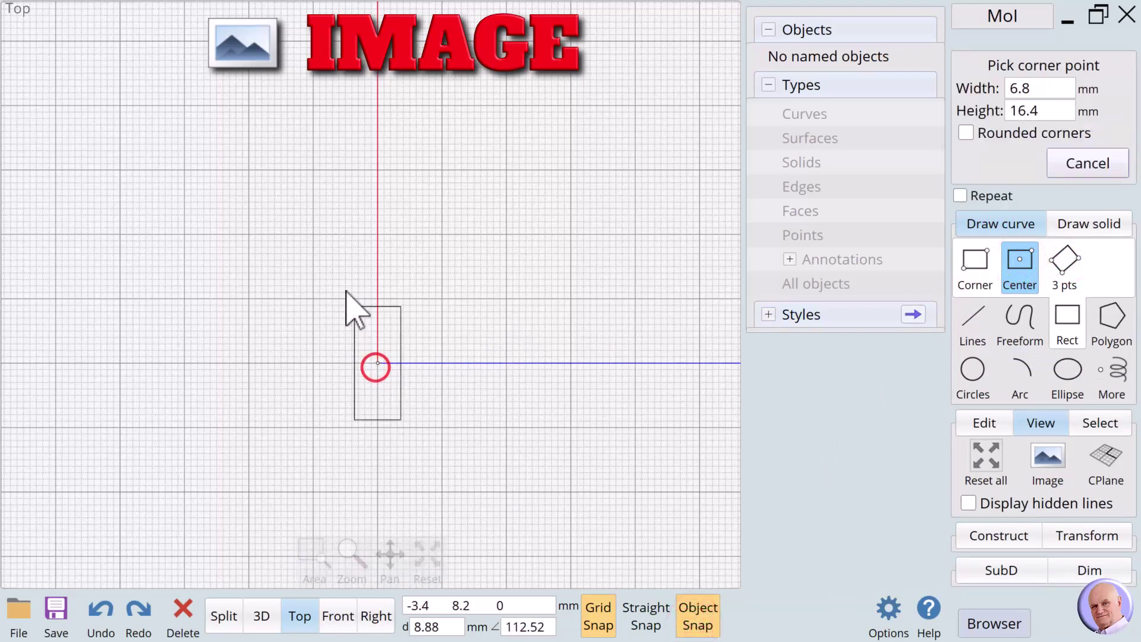
left_click(249, 234)
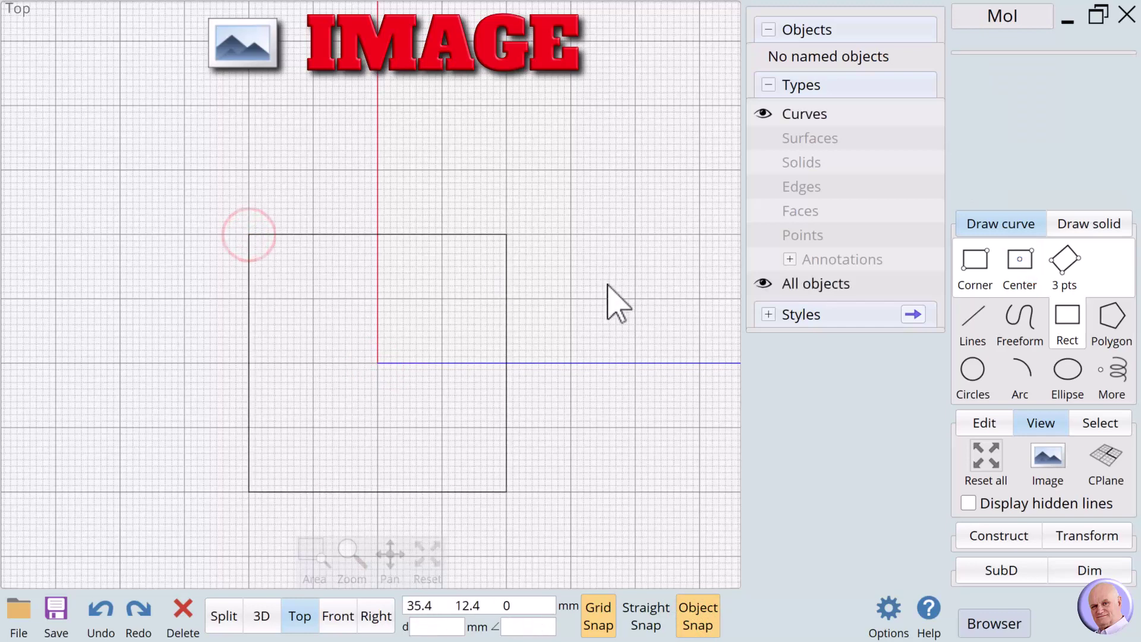
Add BearLineArt.png as a reference image snapped to the 40 mm square's corners.
left_click(1055, 458)
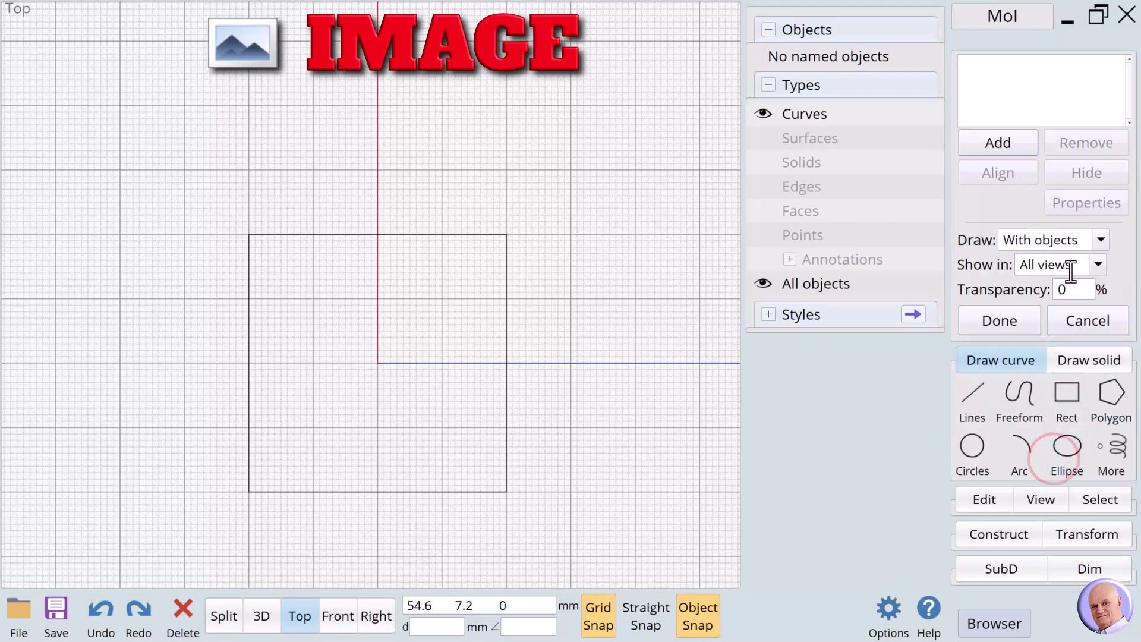
left_click(1003, 152)
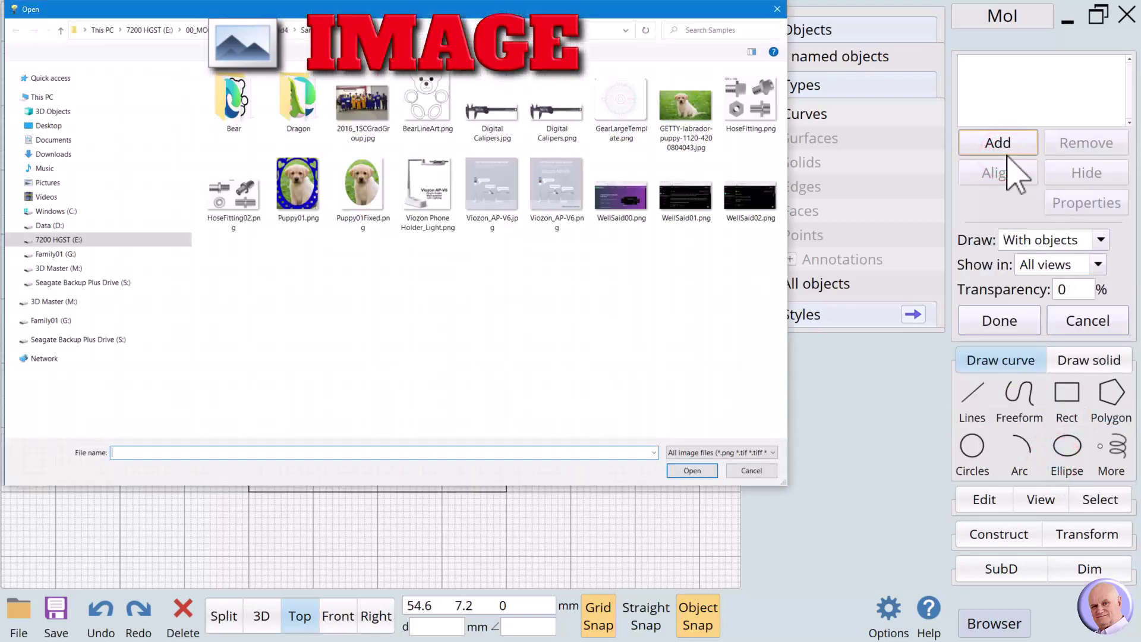
left_click(427, 102)
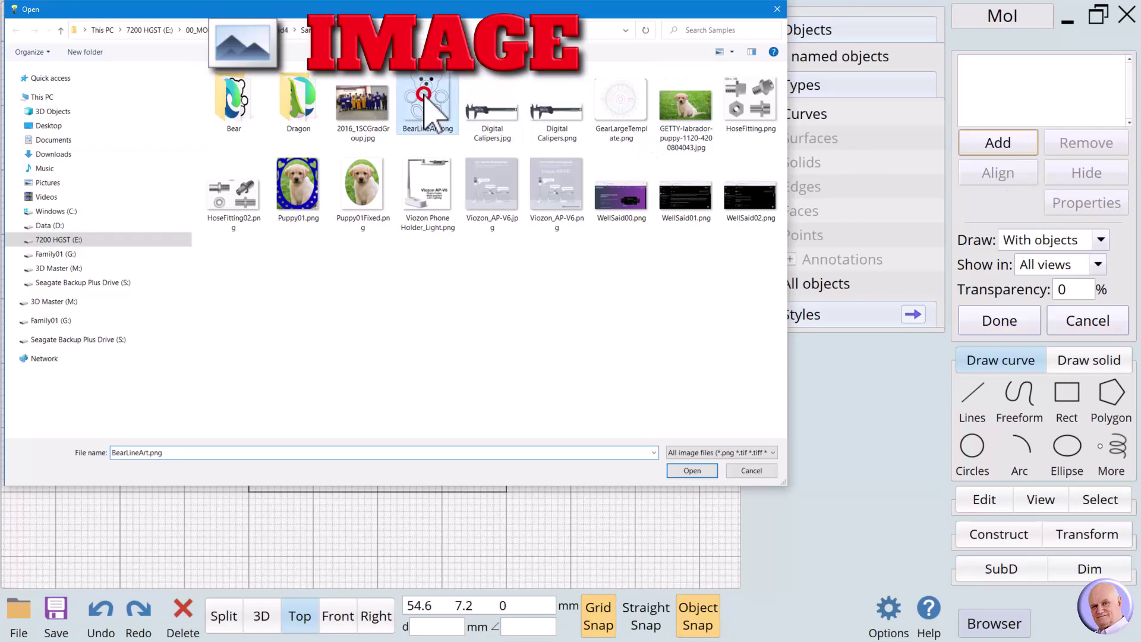
left_click(692, 470)
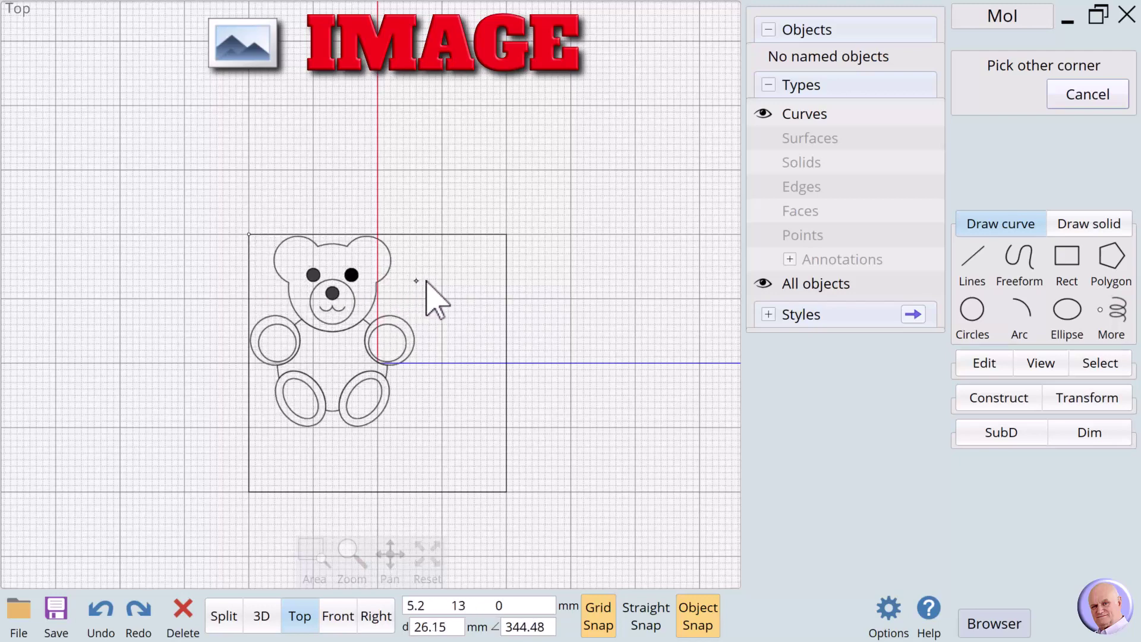
left_click(506, 290)
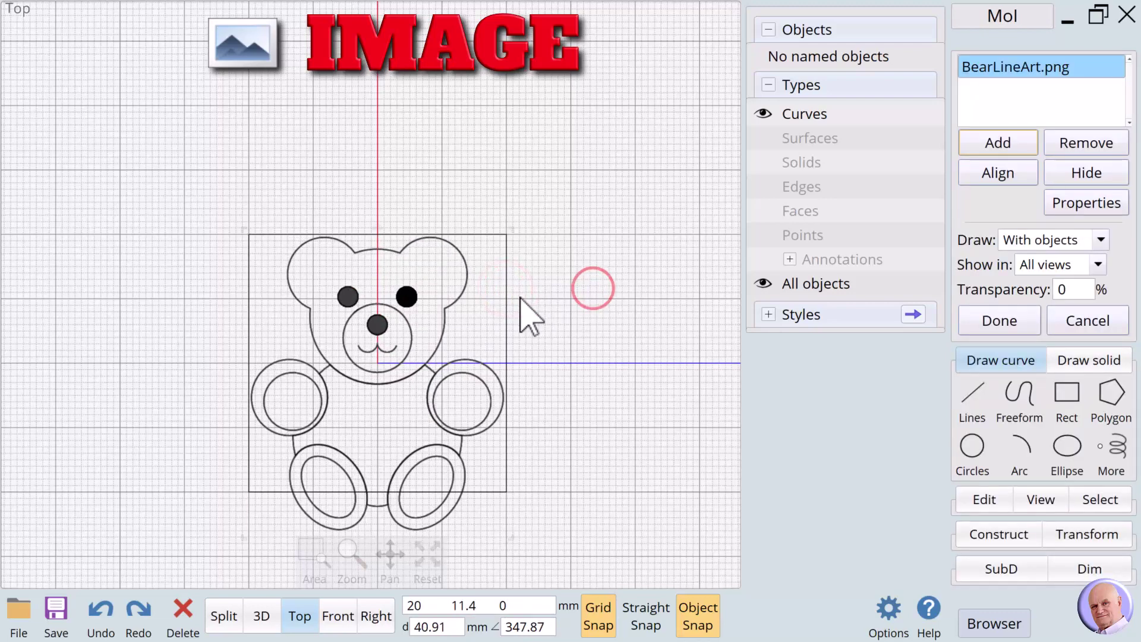
left_click(997, 321)
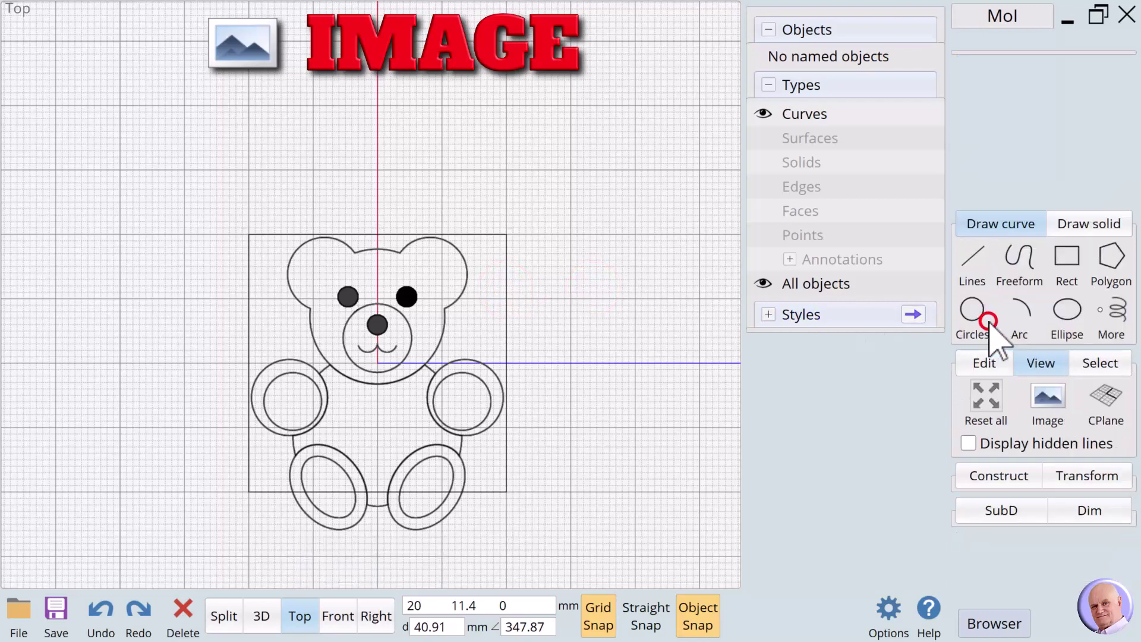
left_click(506, 319)
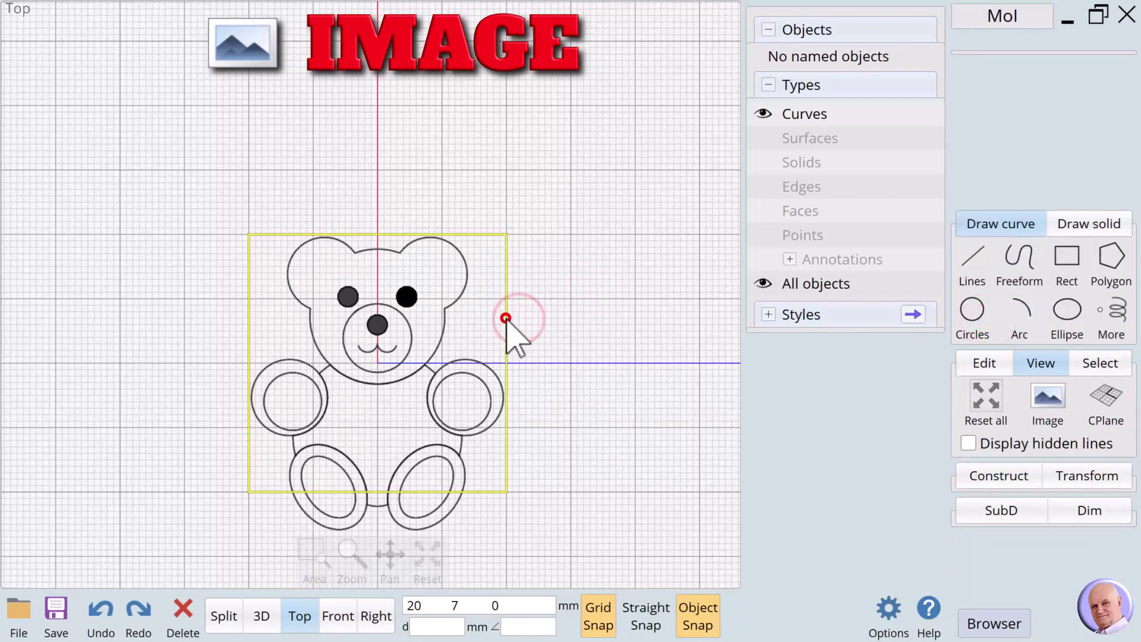
Delete the 40 mm square guide and pick the three-point circle tool.
key("Delete")
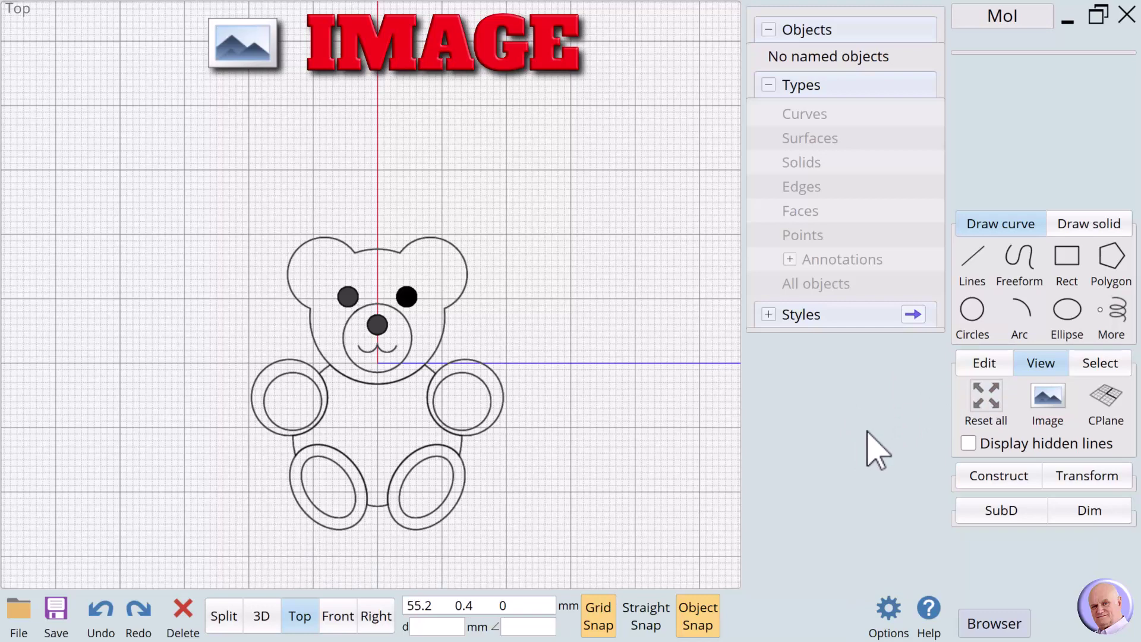
left_click(1023, 262)
left_click(1025, 270)
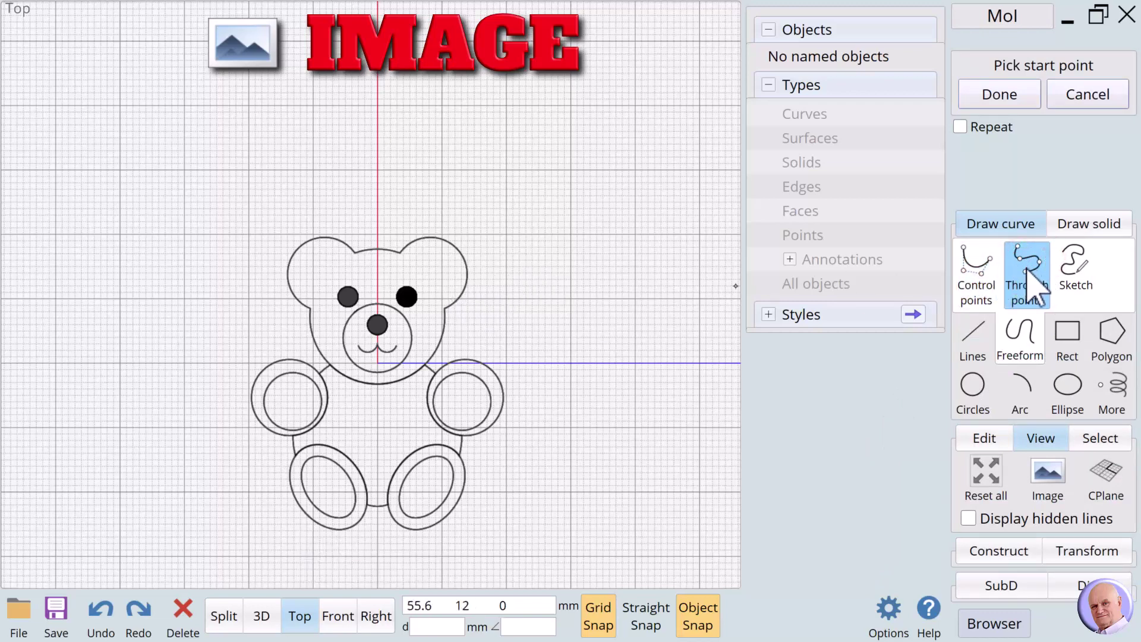
left_click(977, 391)
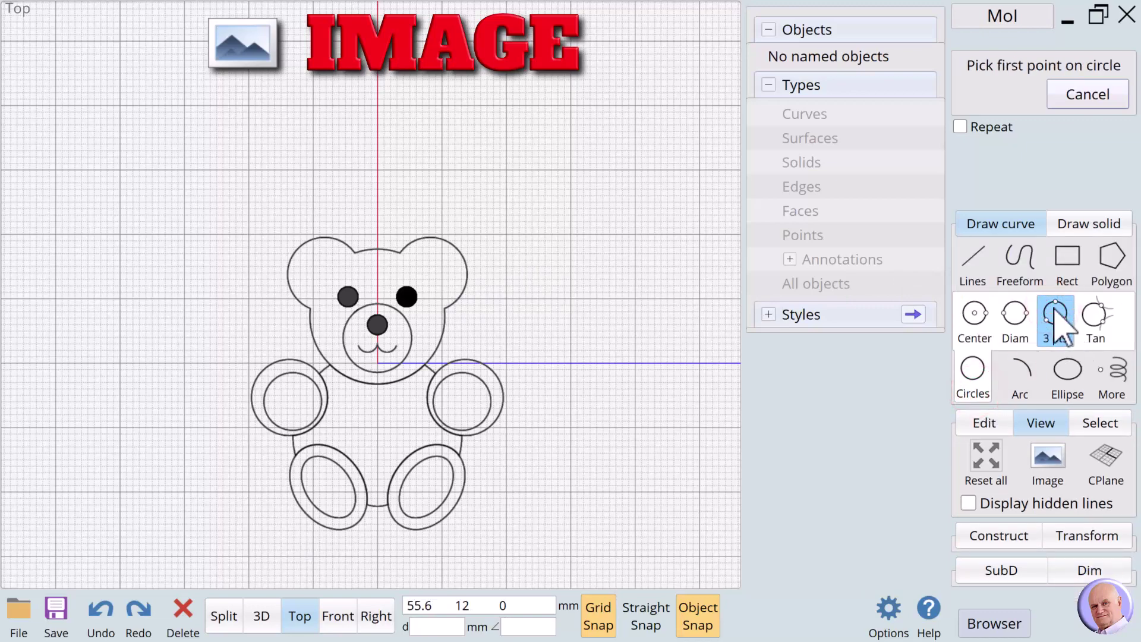
Trace three-point circles over the bear's right ear and its head.
left_click(403, 251)
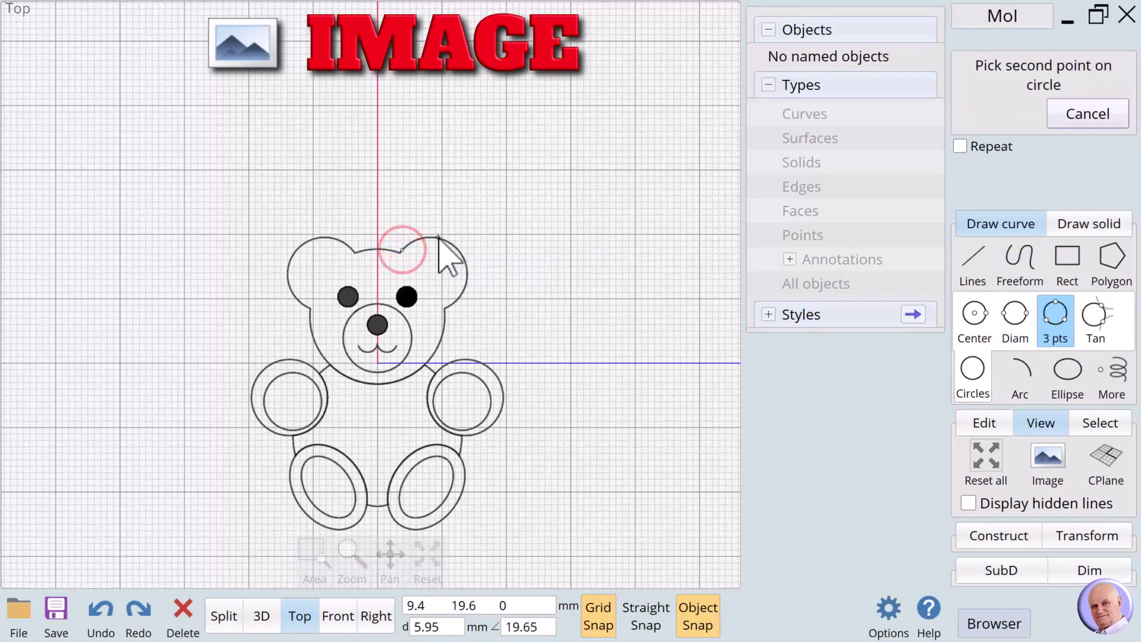
left_click(438, 237)
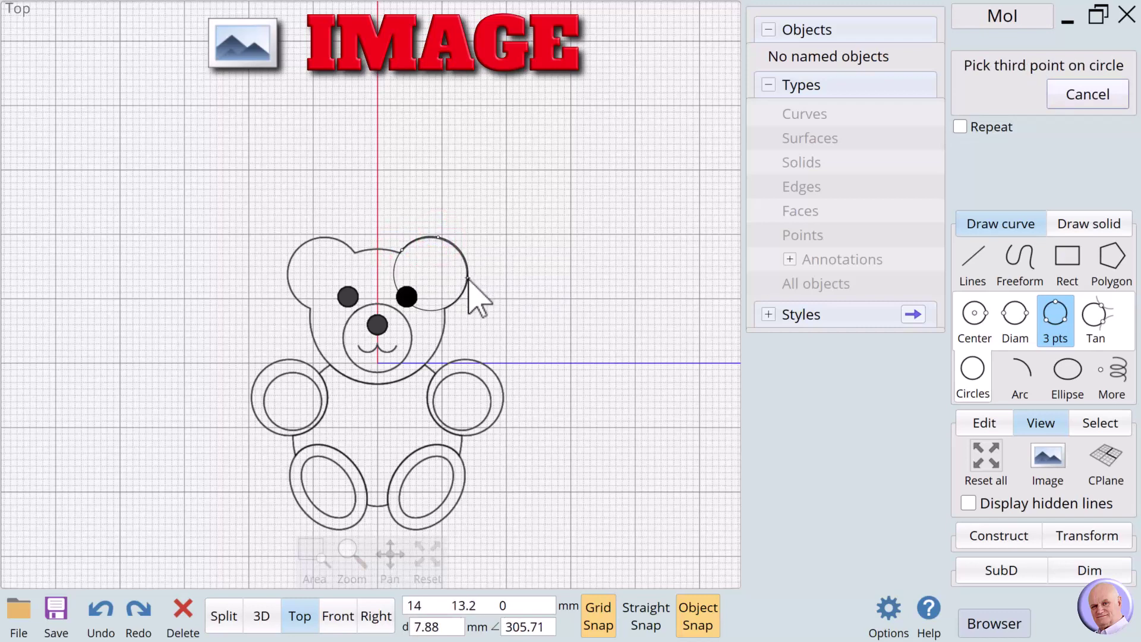
left_click(467, 277)
left_click(1054, 303)
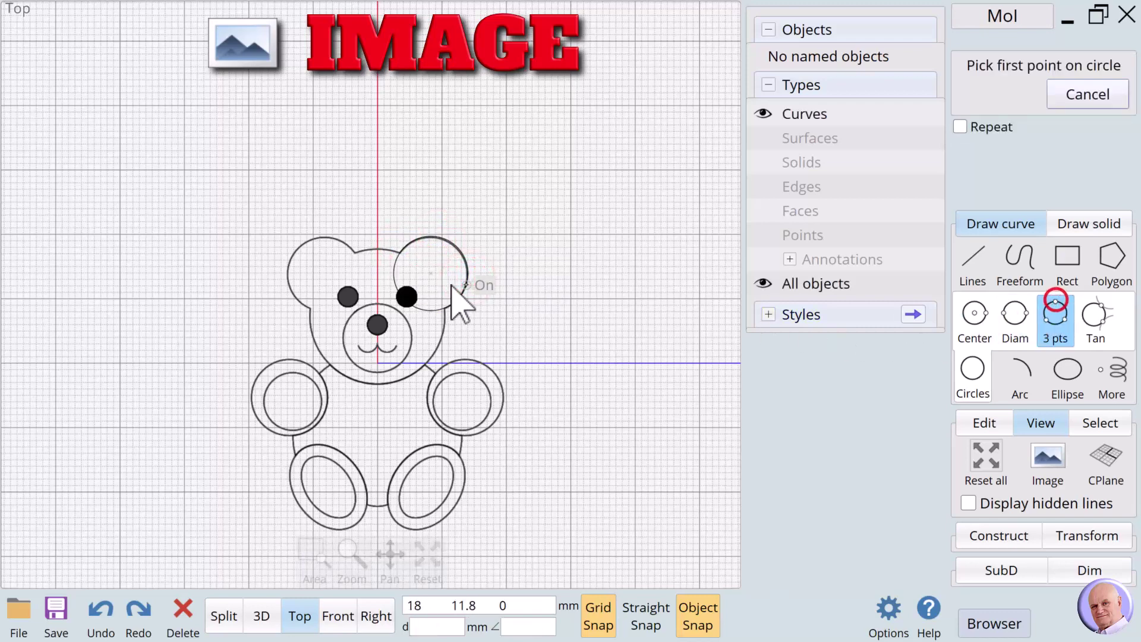
left_click(360, 252)
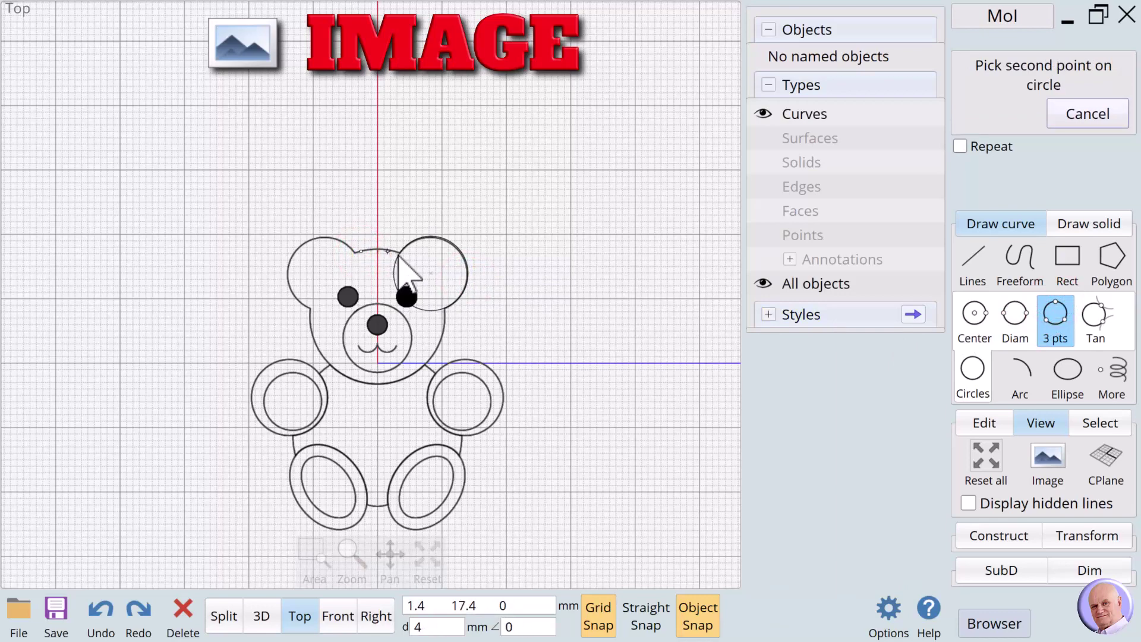
left_click(445, 317)
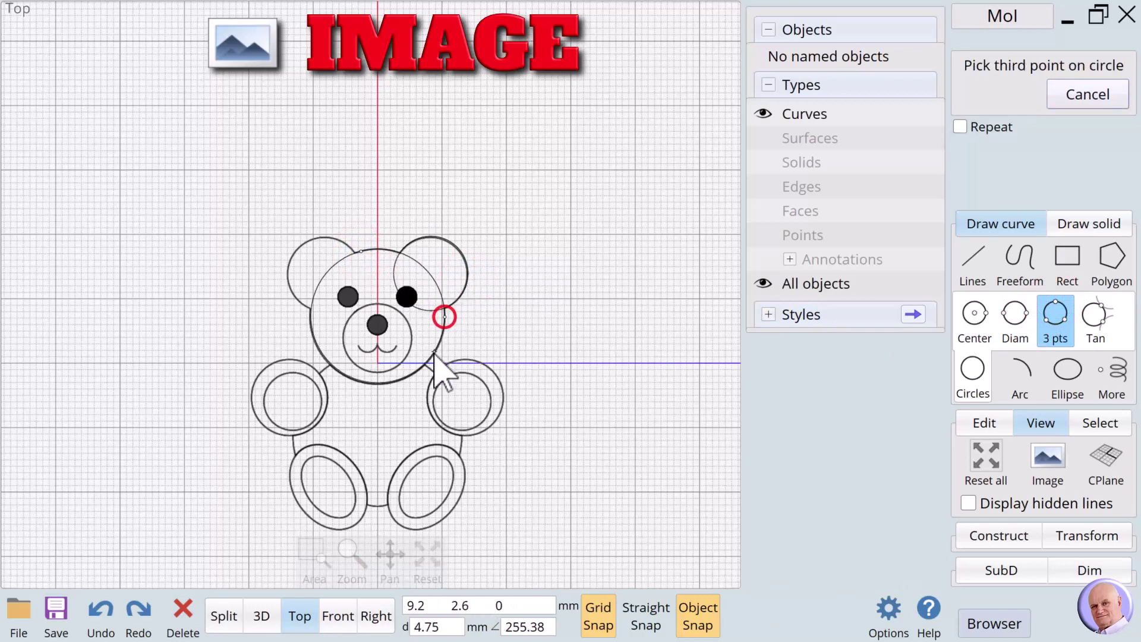
left_click(417, 371)
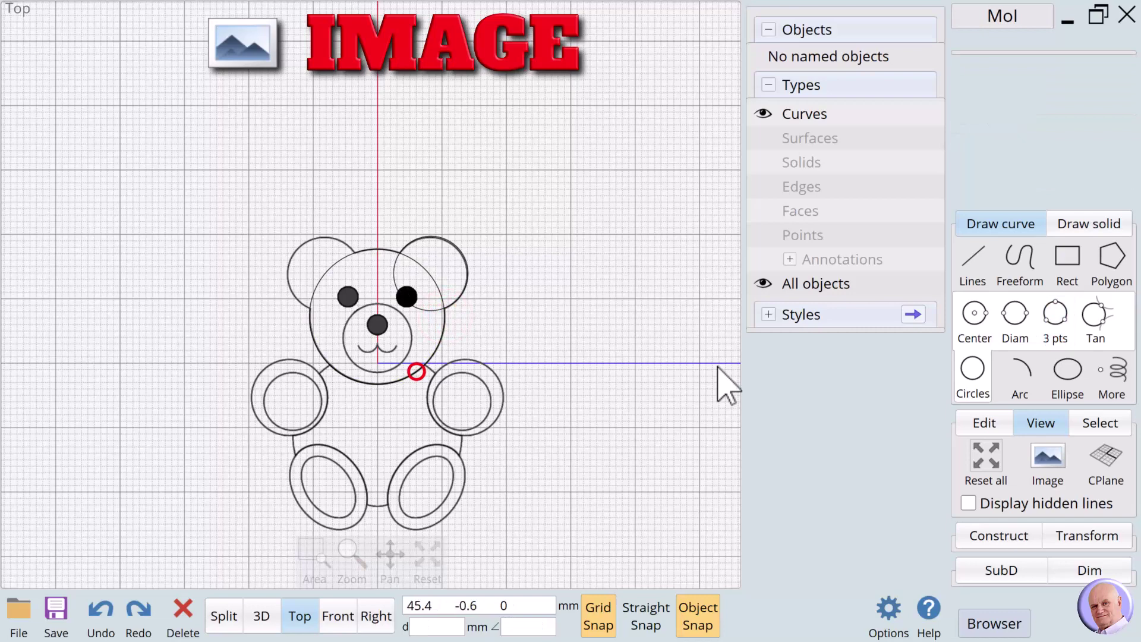
Trace a larger three-point circle over the bear's body.
left_click(1055, 321)
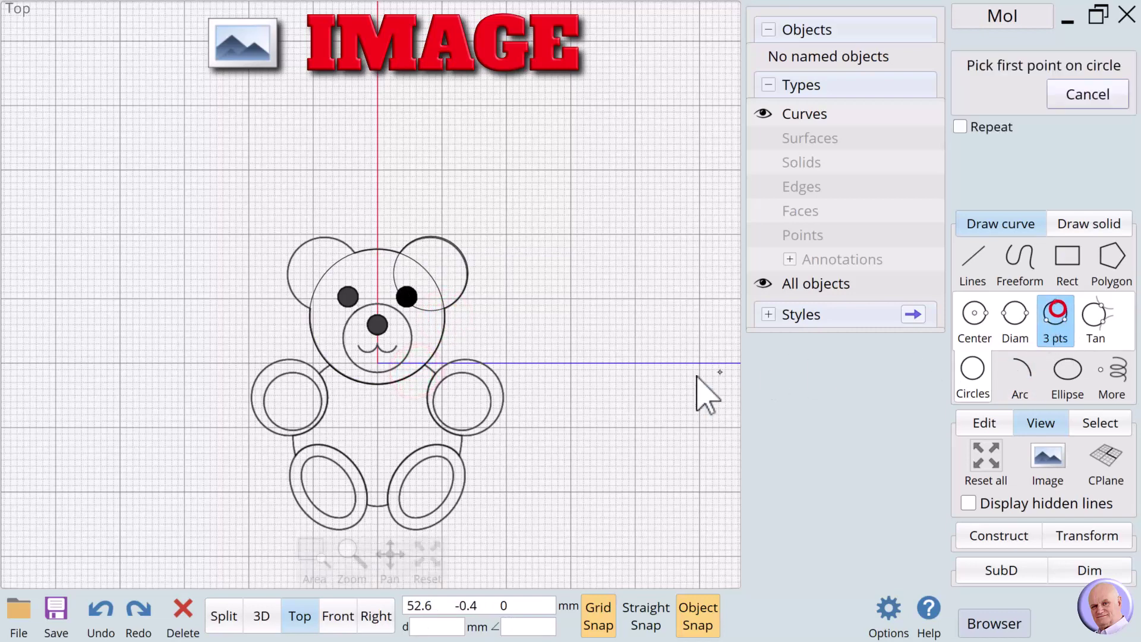
left_click(432, 369)
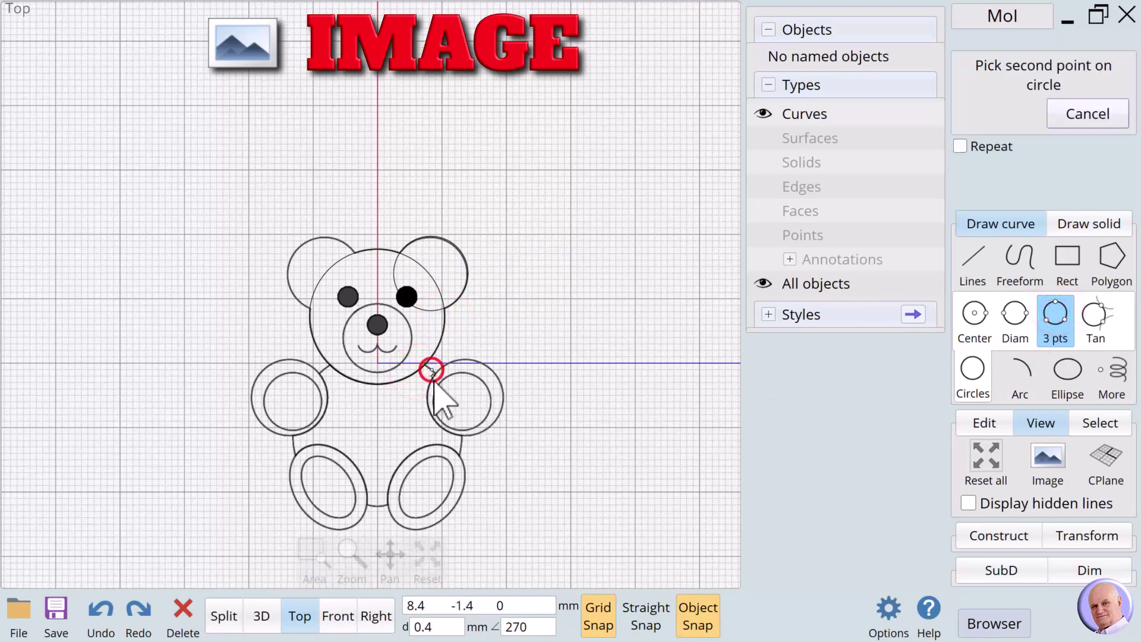
left_click(462, 442)
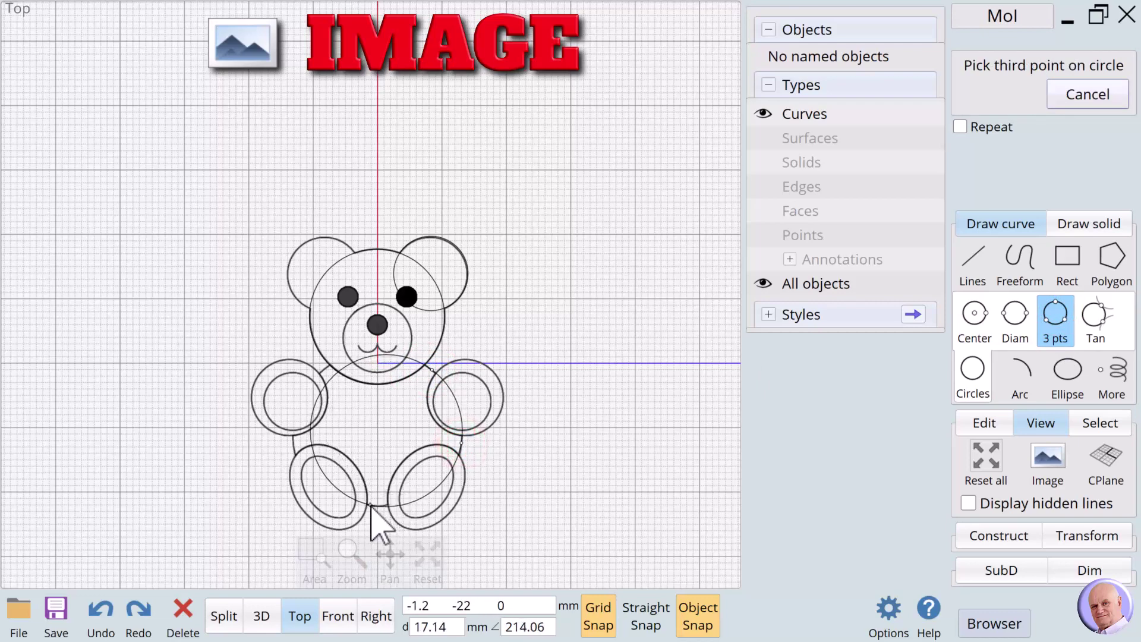
left_click(293, 444)
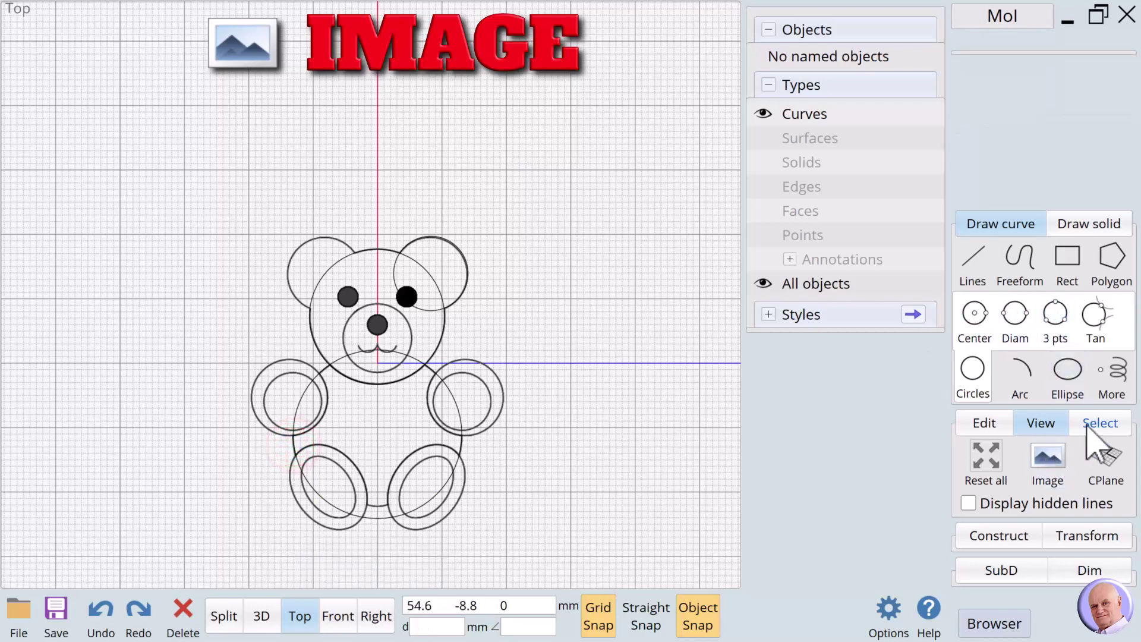
Scale the body circle vertically with Scale 1D from its top point to fit the outline.
left_click(1078, 537)
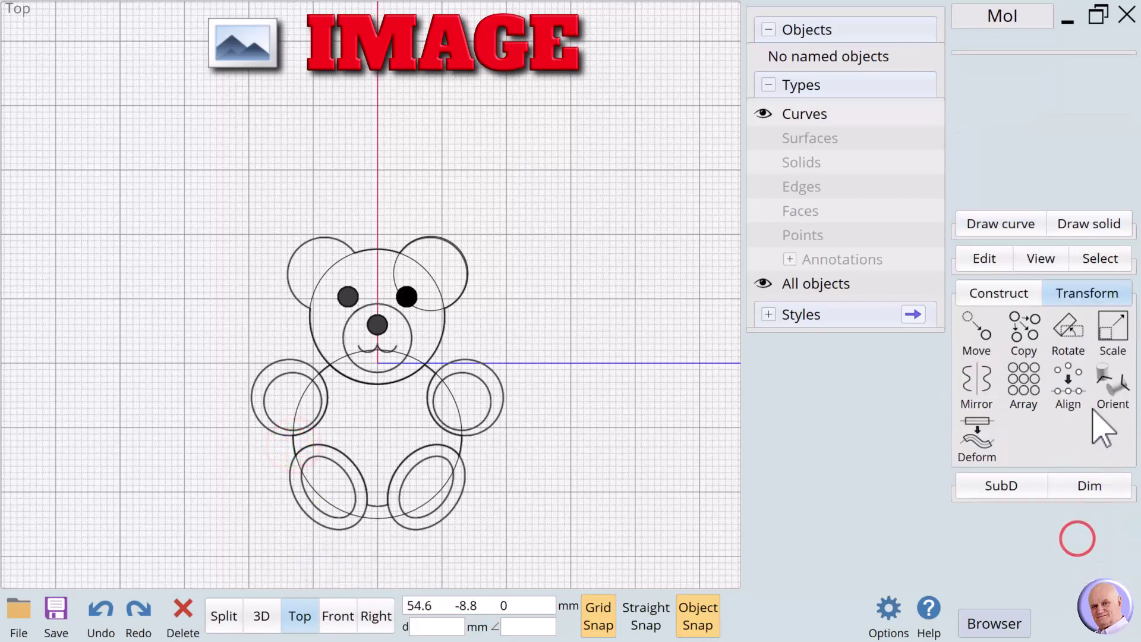
left_click(1112, 336)
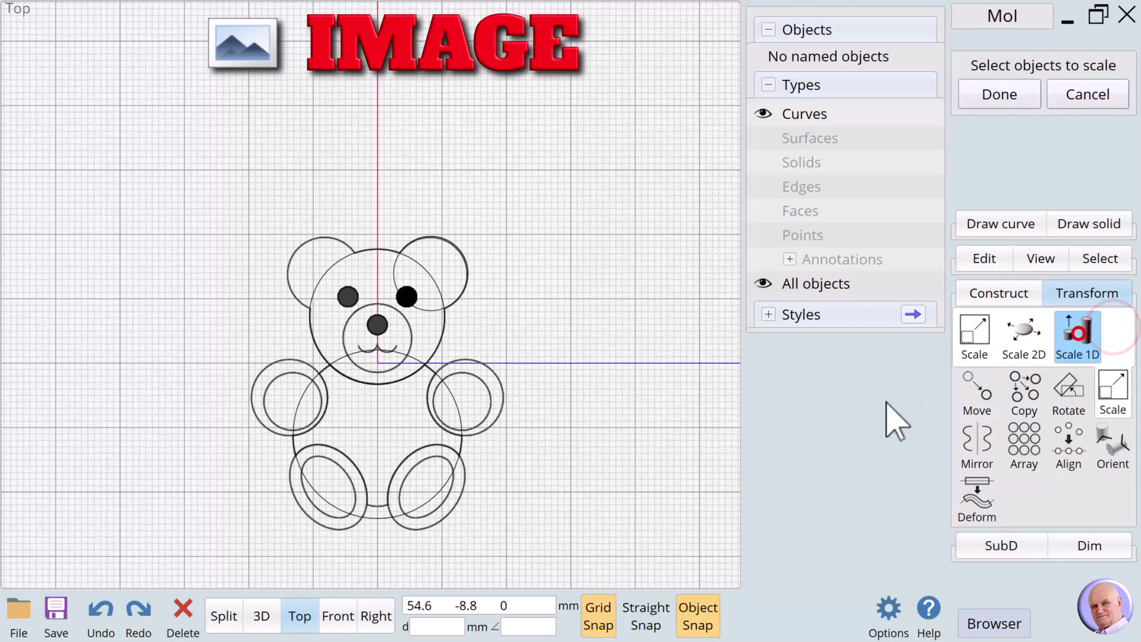
left_click(375, 352)
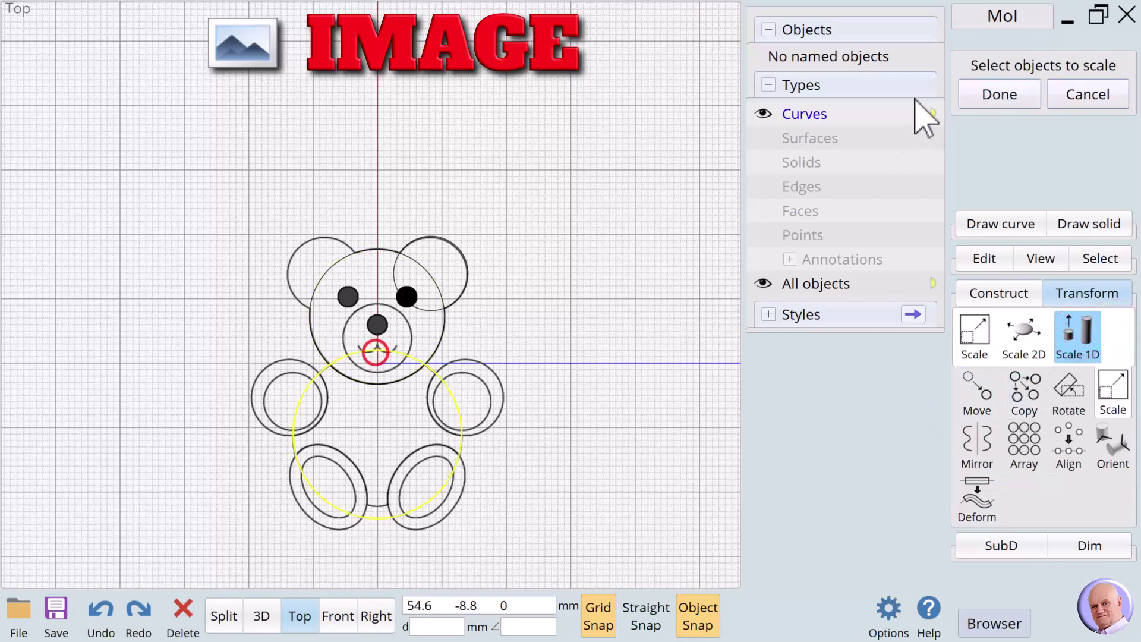
left_click(999, 94)
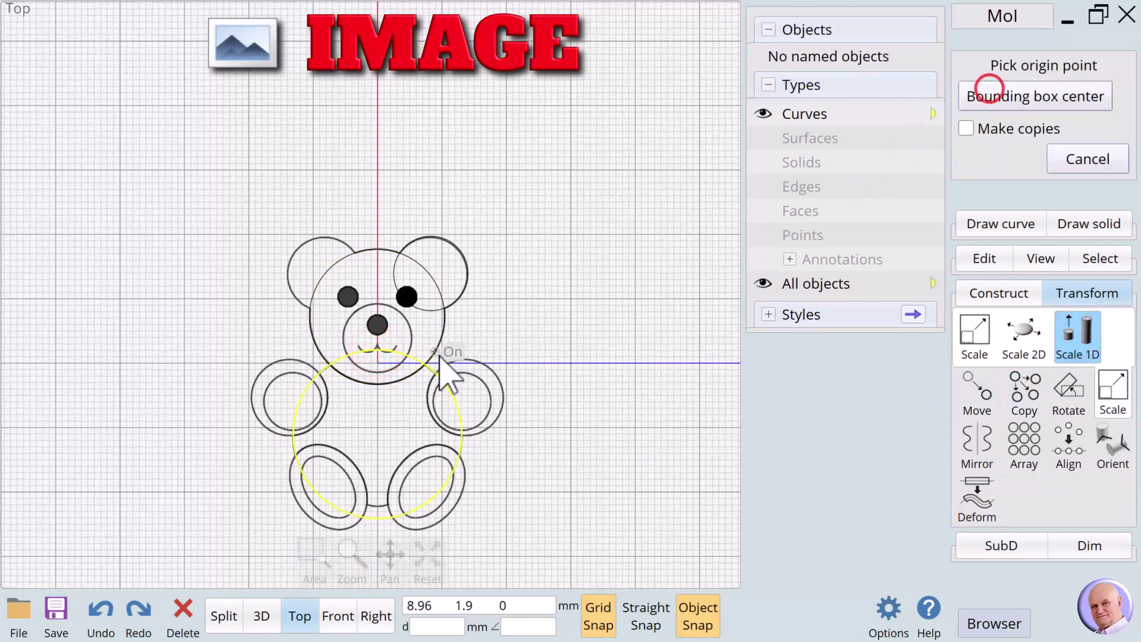
left_click(378, 350)
left_click(377, 506)
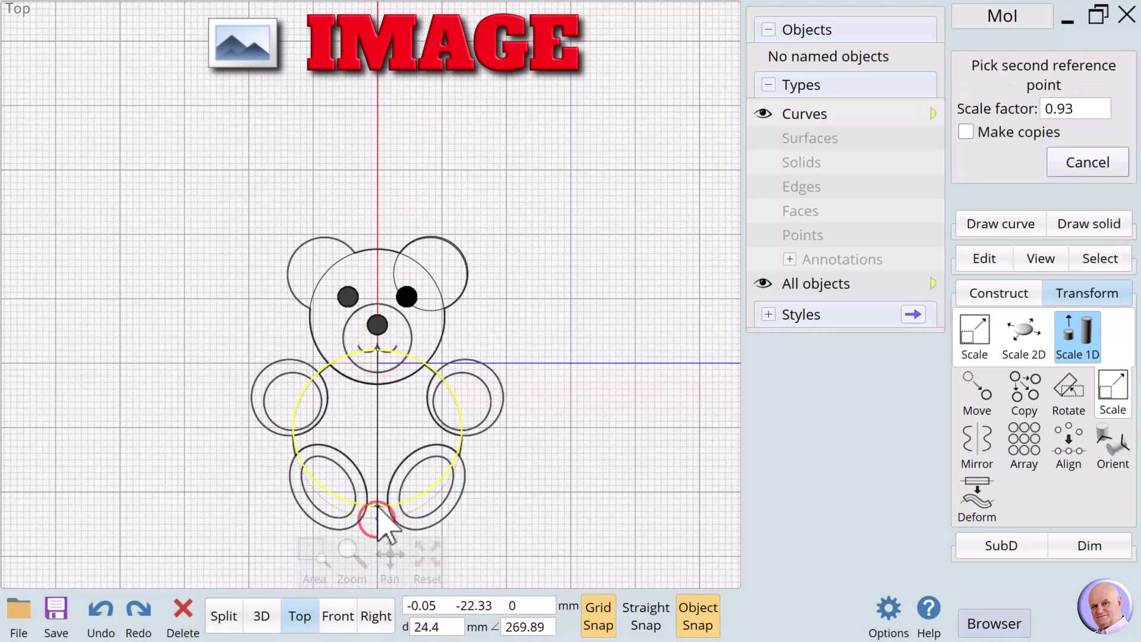
left_click(378, 507)
left_click(556, 480)
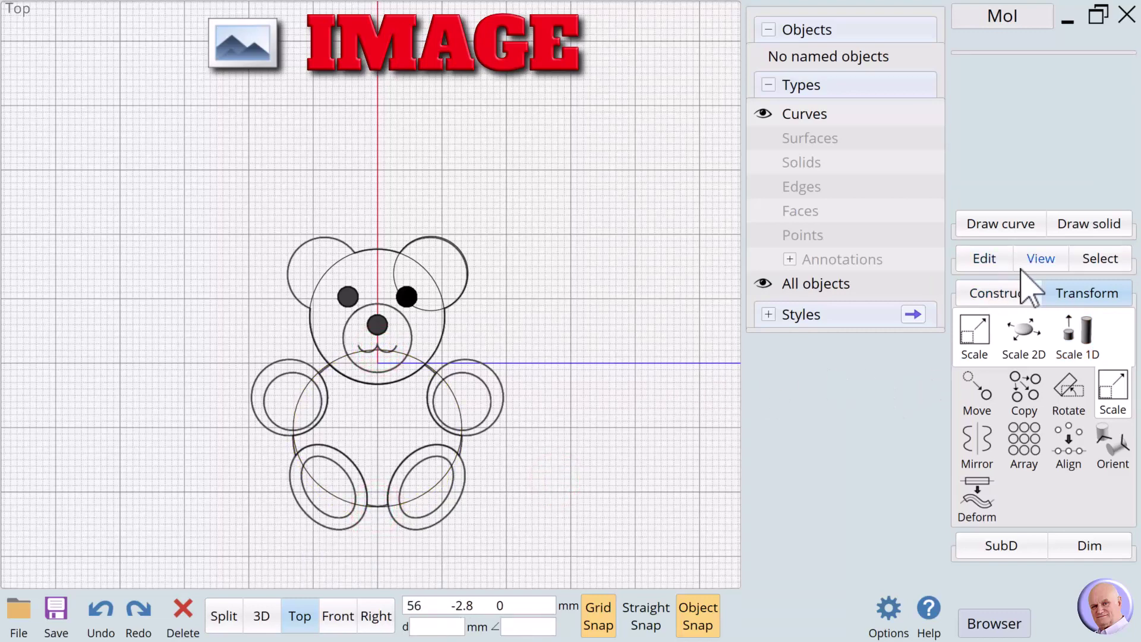
left_click(989, 224)
left_click(973, 324)
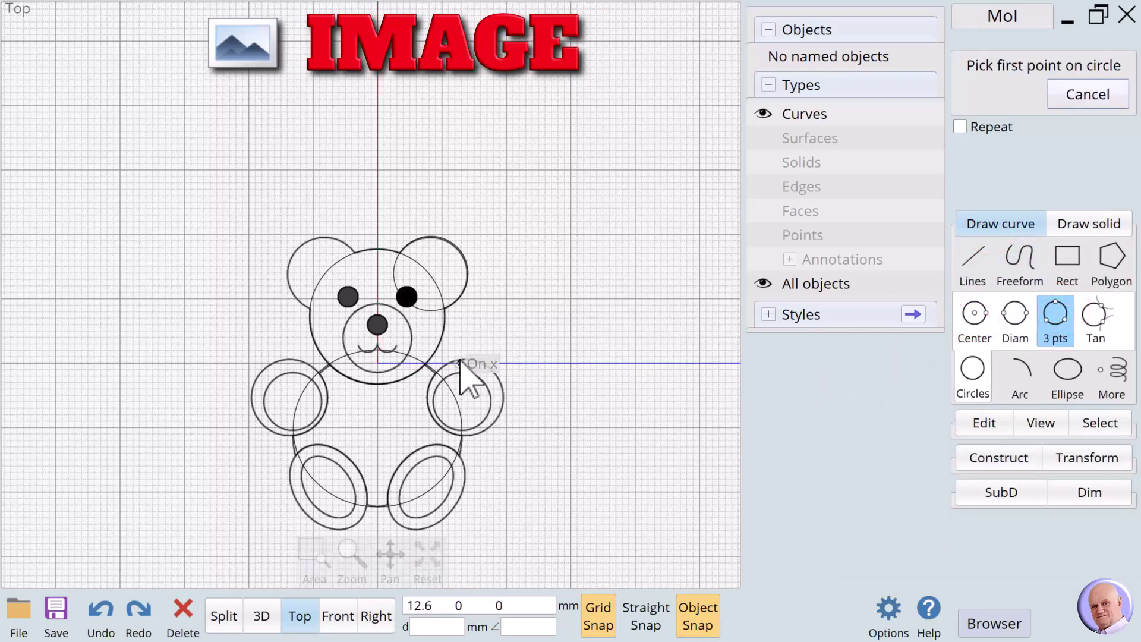
Trace a three-point circle around the bear's right arm.
left_click(496, 374)
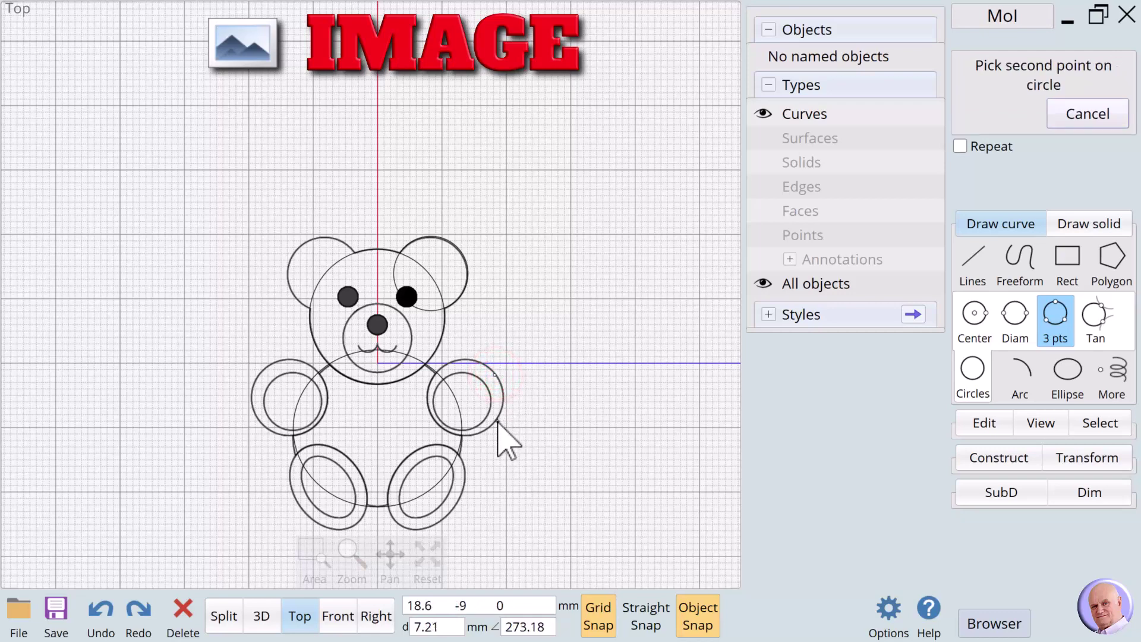
left_click(495, 420)
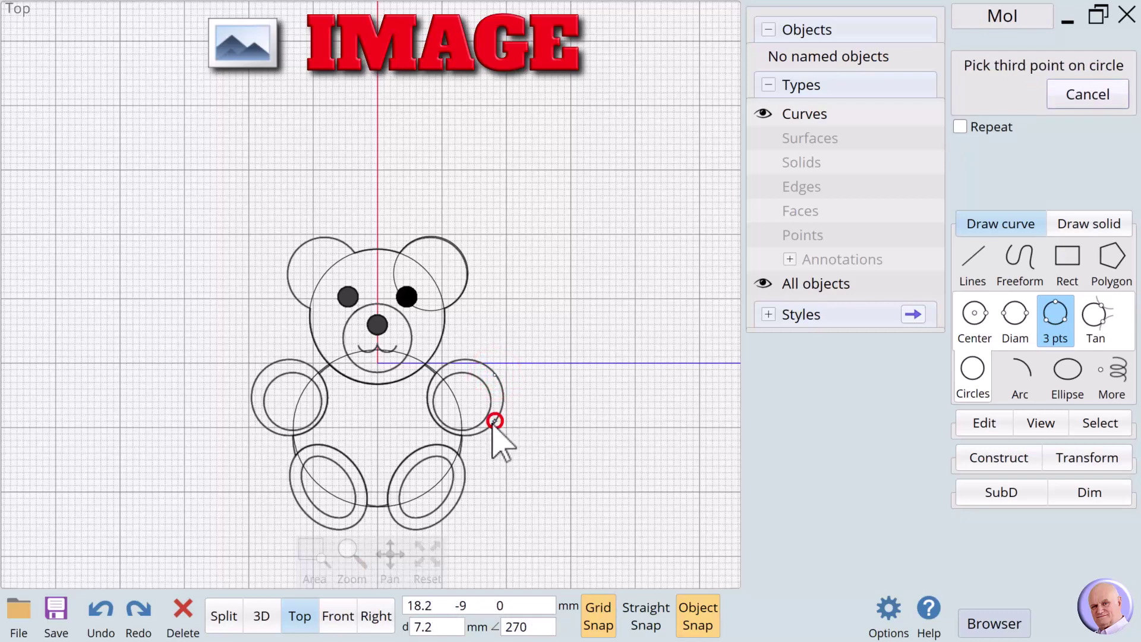
left_click(445, 429)
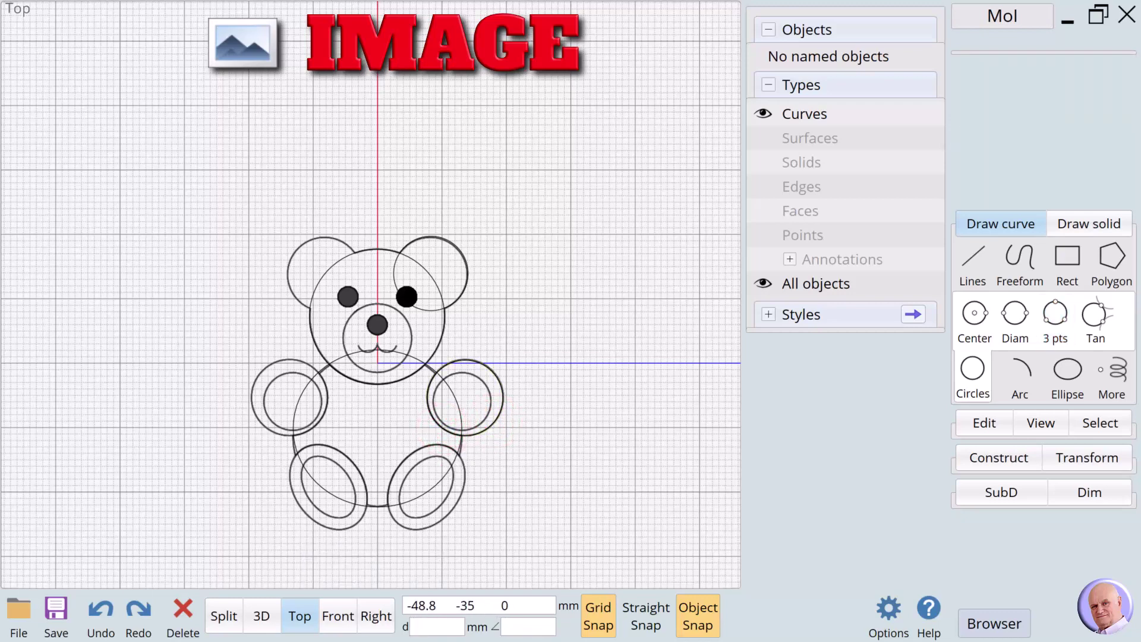
Draw a diameter ellipse around the right leg, nudge it into place, then select ear and arm.
left_click(1067, 367)
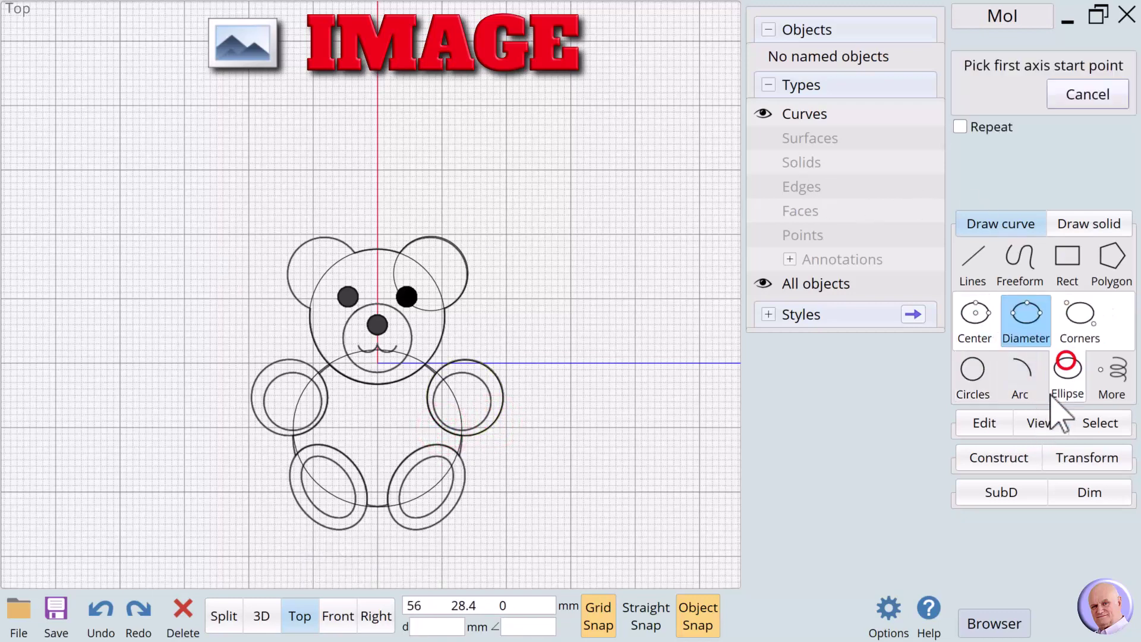
left_click(453, 450)
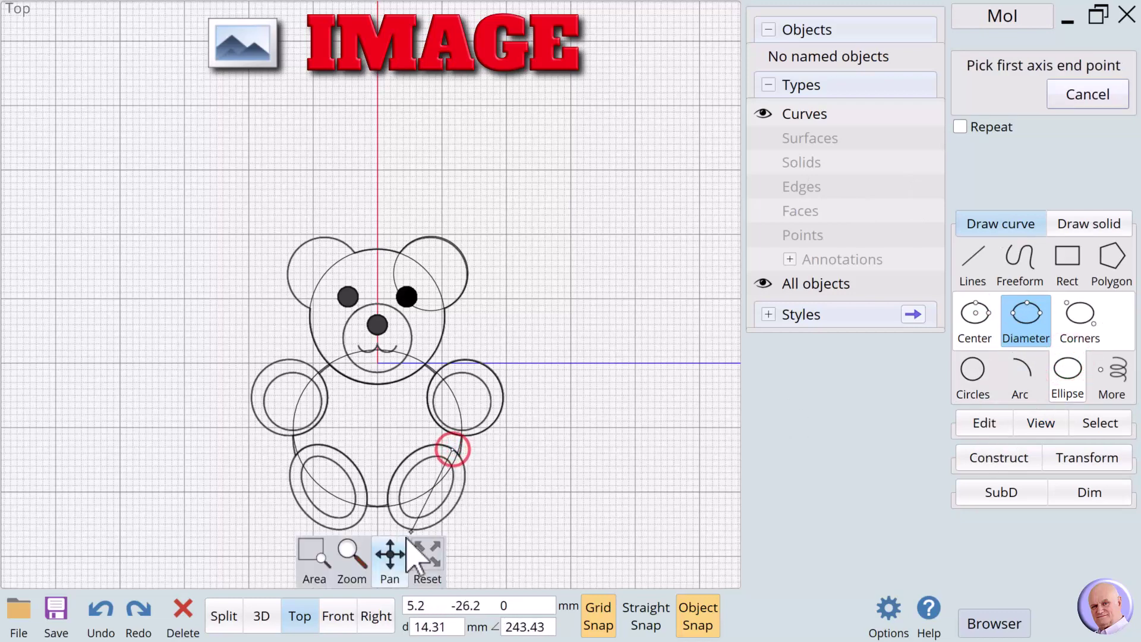
left_click(396, 522)
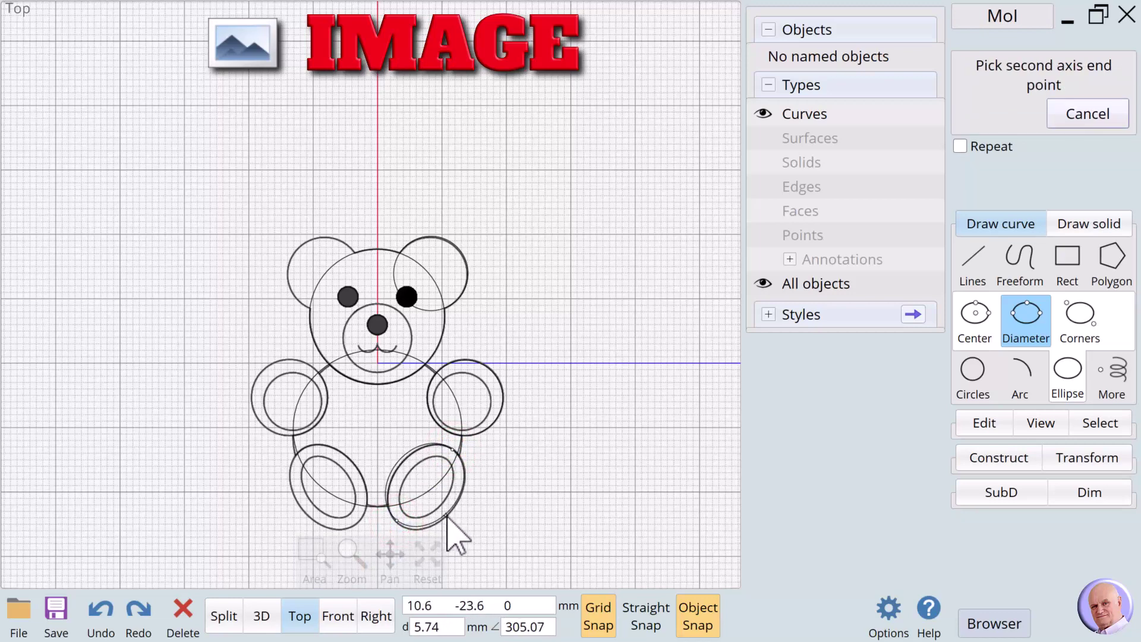
left_click(447, 515)
left_click(522, 493)
left_click(403, 454)
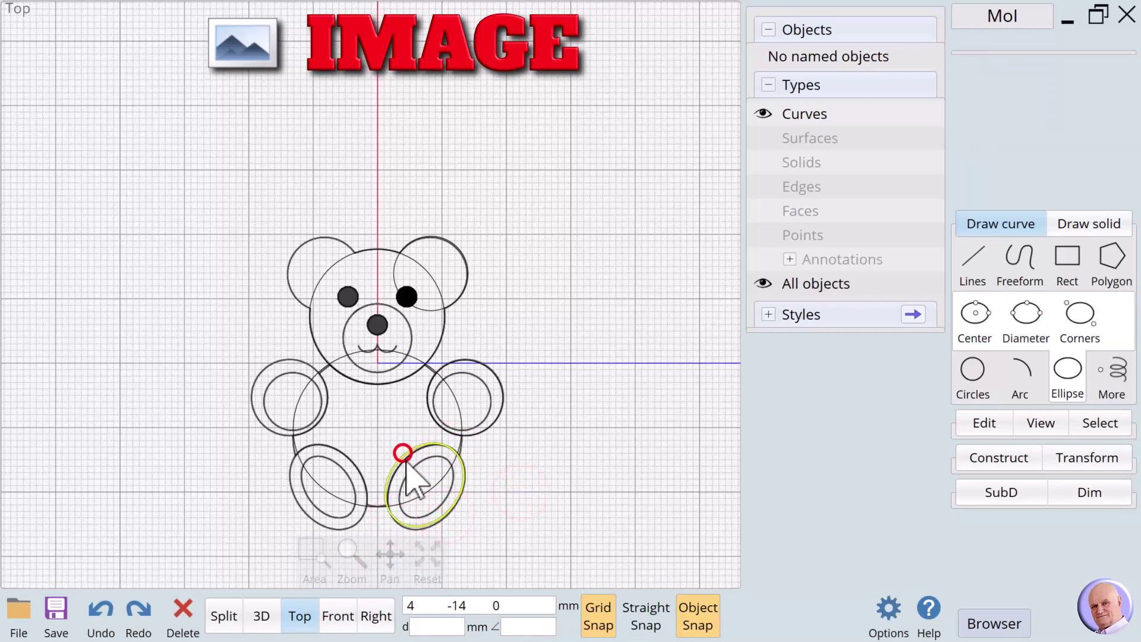
mouse_move(405, 461)
left_mouse_down()
mouse_move(408, 476)
mouse_move(411, 465)
left_mouse_up()
left_click(732, 423)
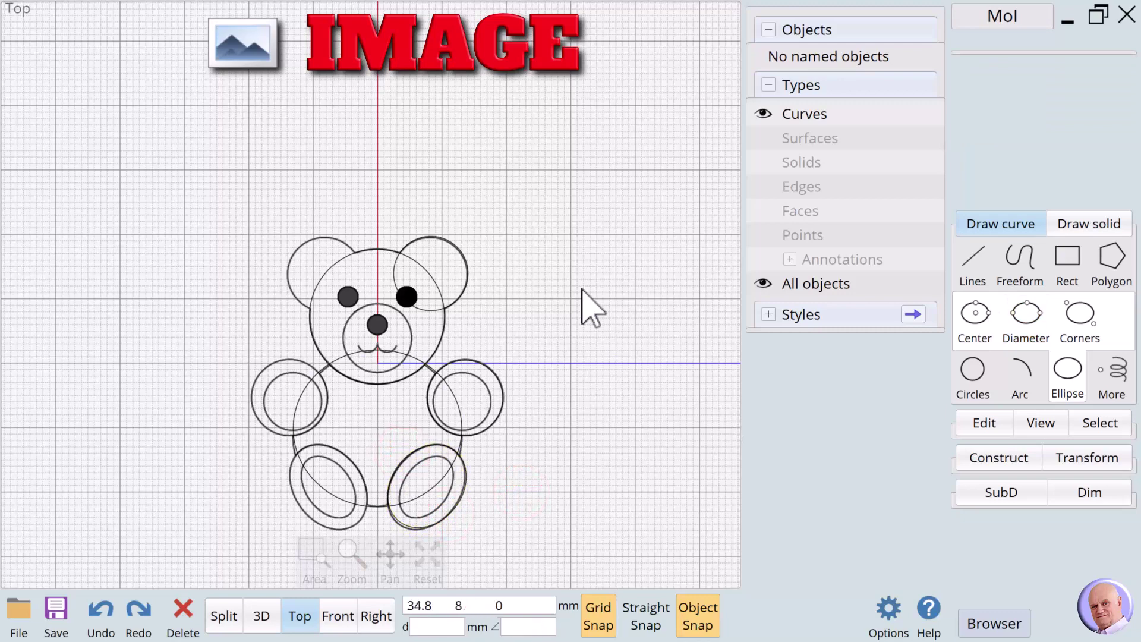
left_click(394, 274)
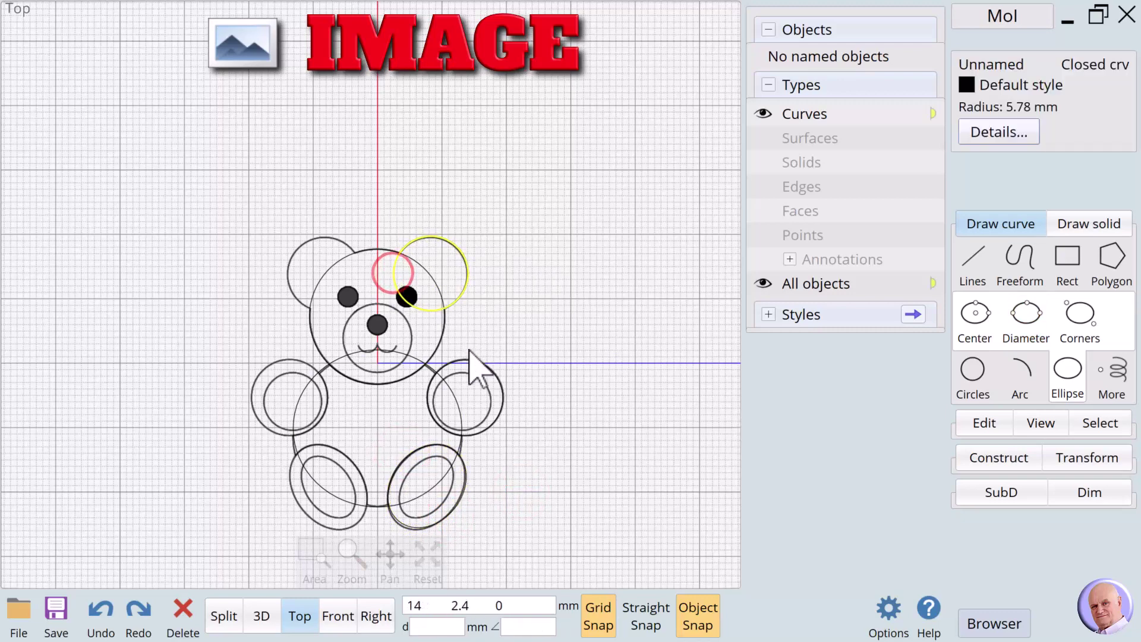
left_click(489, 377)
Mirror the right ear, arm and leg curves across the vertical line through the head top.
left_click(469, 473)
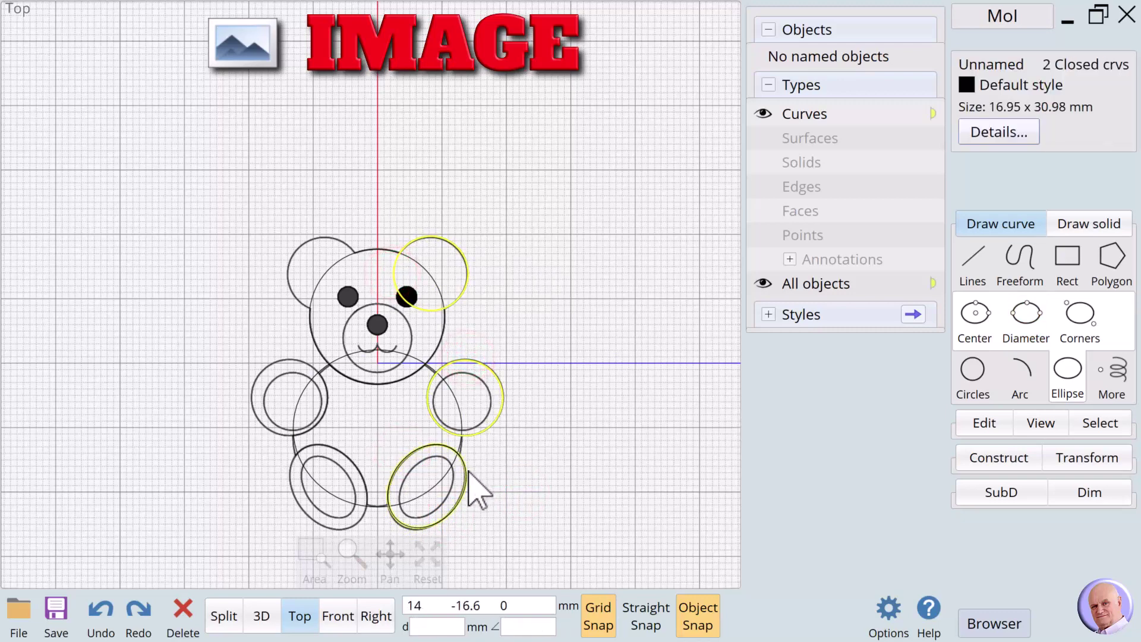
left_click(1087, 456)
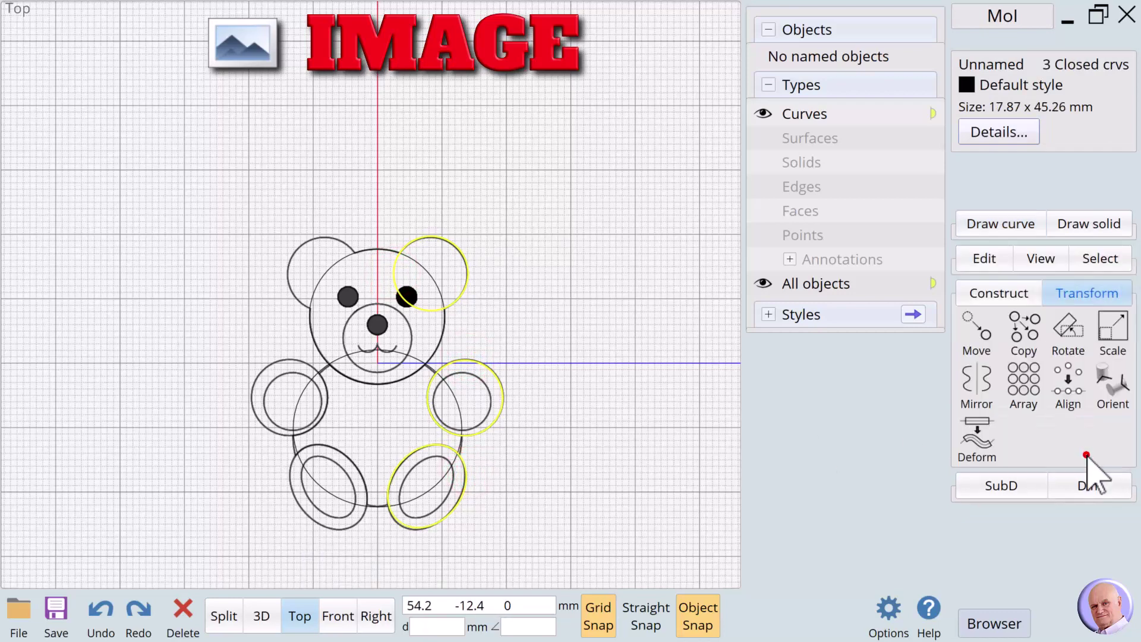
left_click(978, 386)
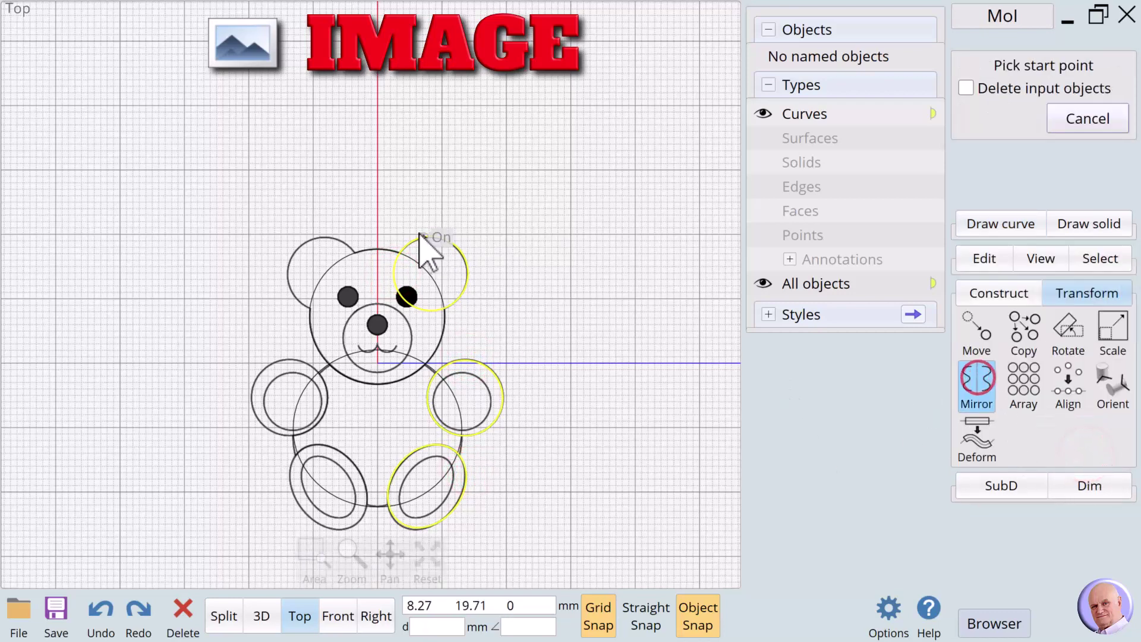
left_click(376, 250)
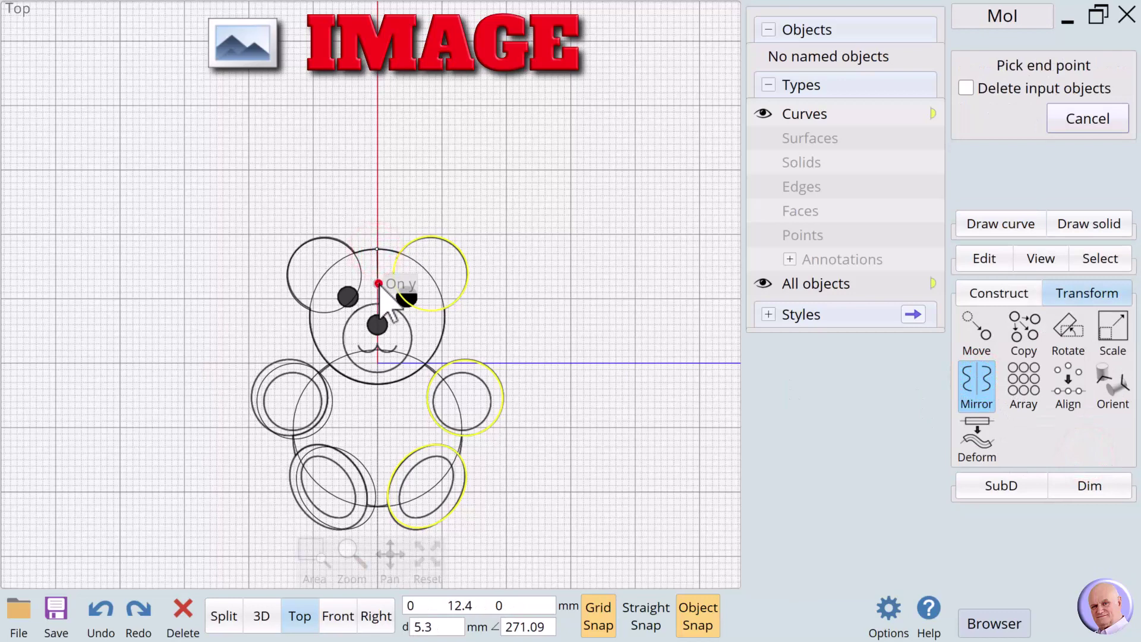
left_click(378, 284)
left_click(527, 307)
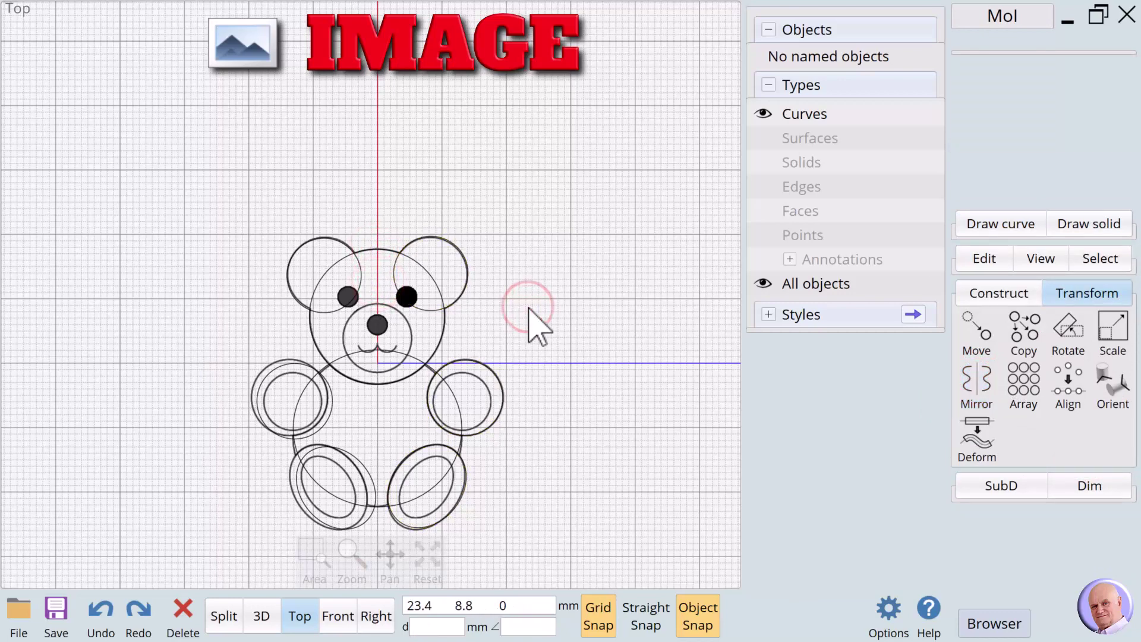
Select all eight bear curves: head, both ears, both arms, both legs and body.
left_click(376, 248)
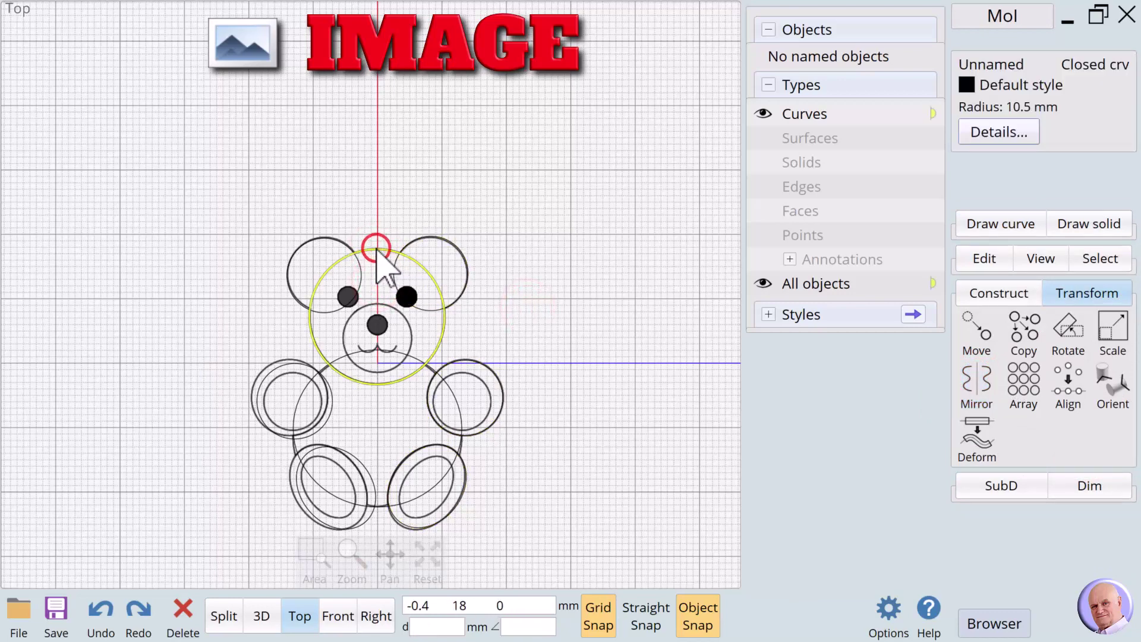
left_click(358, 269)
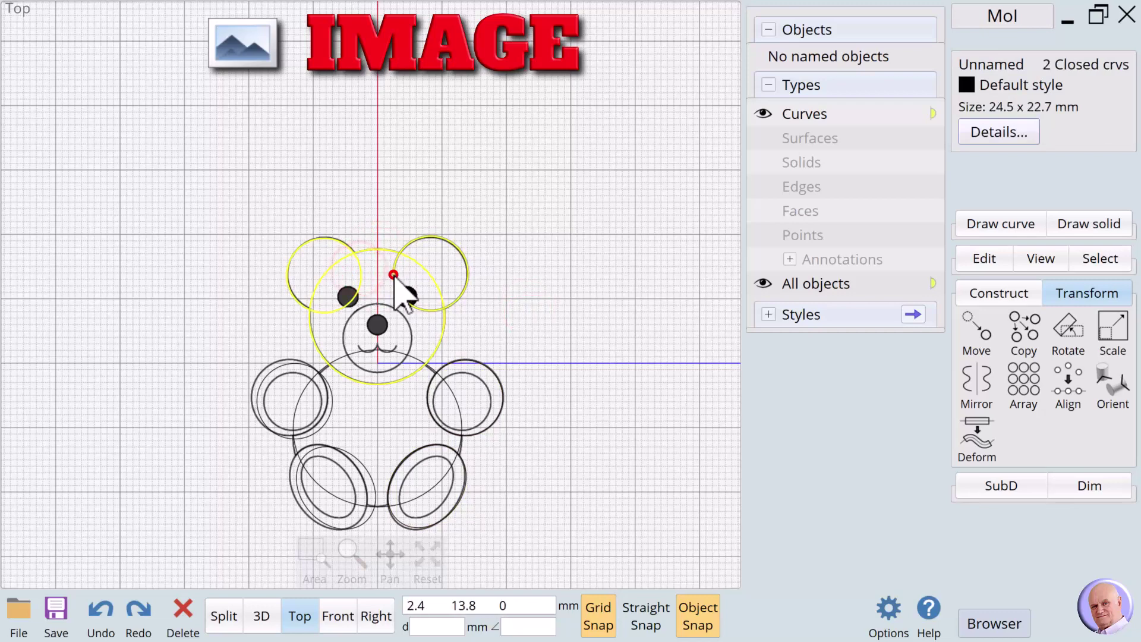
left_click(394, 276)
left_click(445, 366)
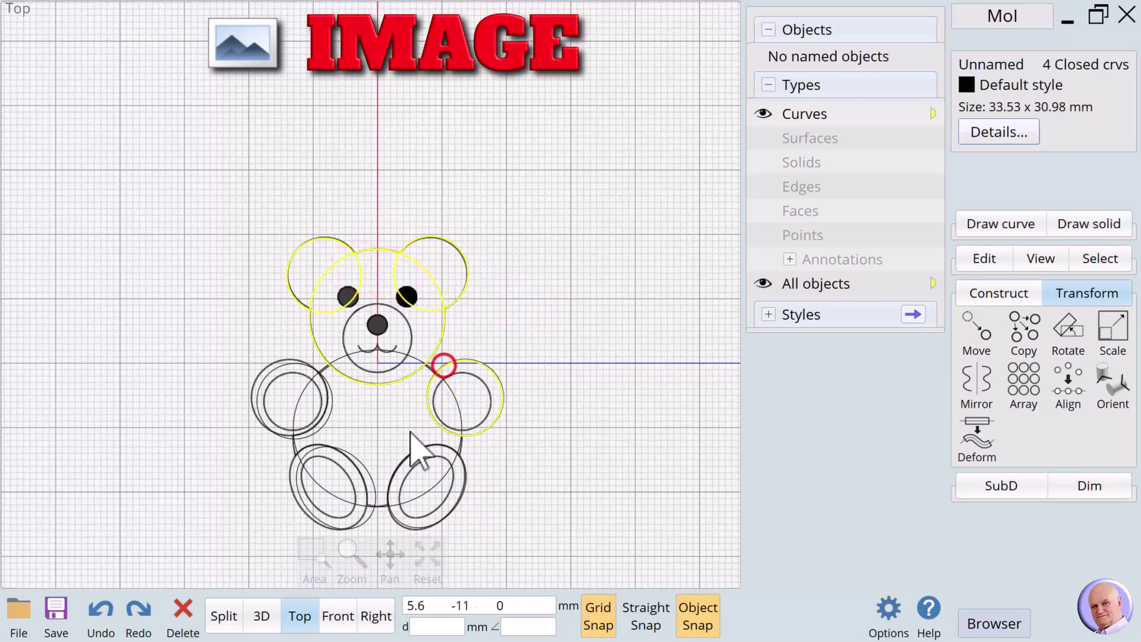
left_click(327, 418)
left_click(352, 454)
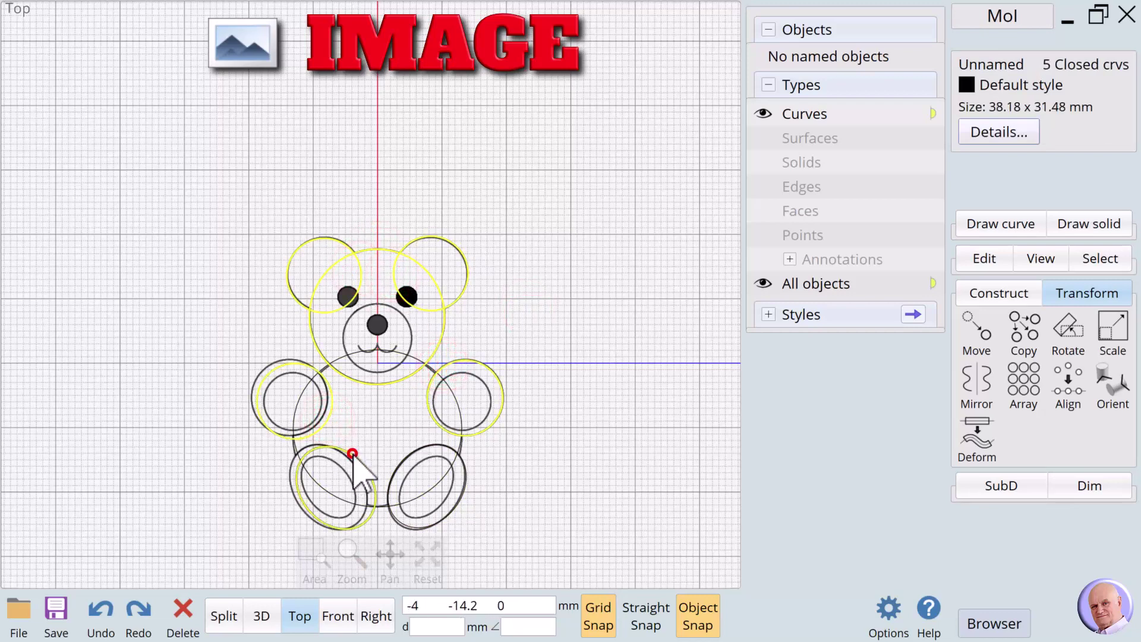
left_click(389, 467)
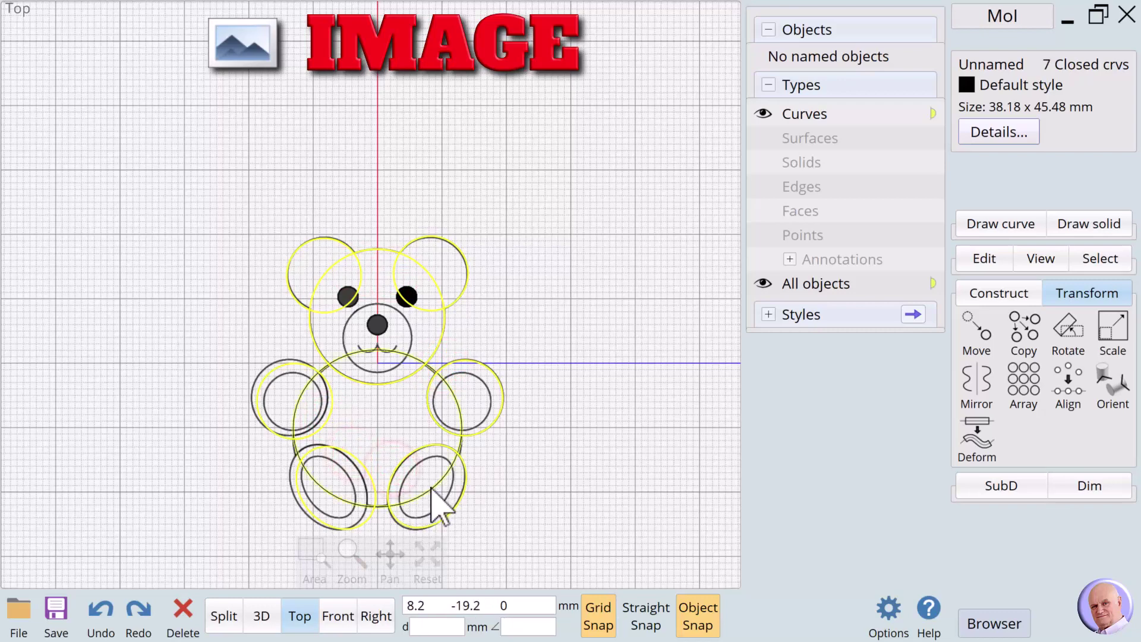
left_click(429, 486)
left_click(982, 292)
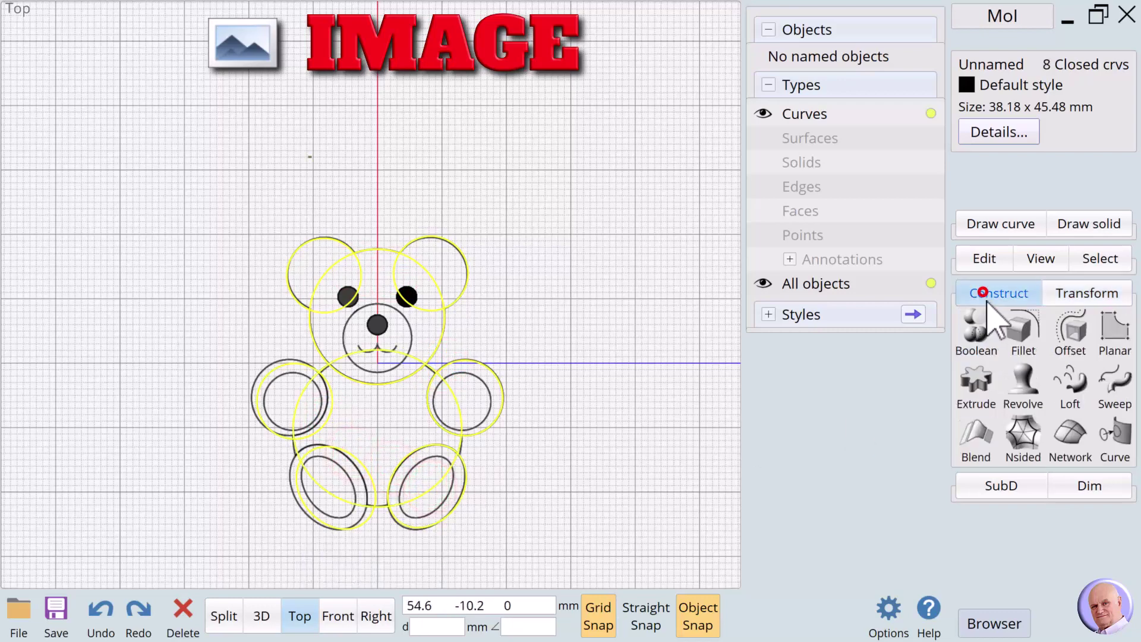
Union the selected bear curves into one silhouette outline.
left_click(981, 323)
left_click(1015, 330)
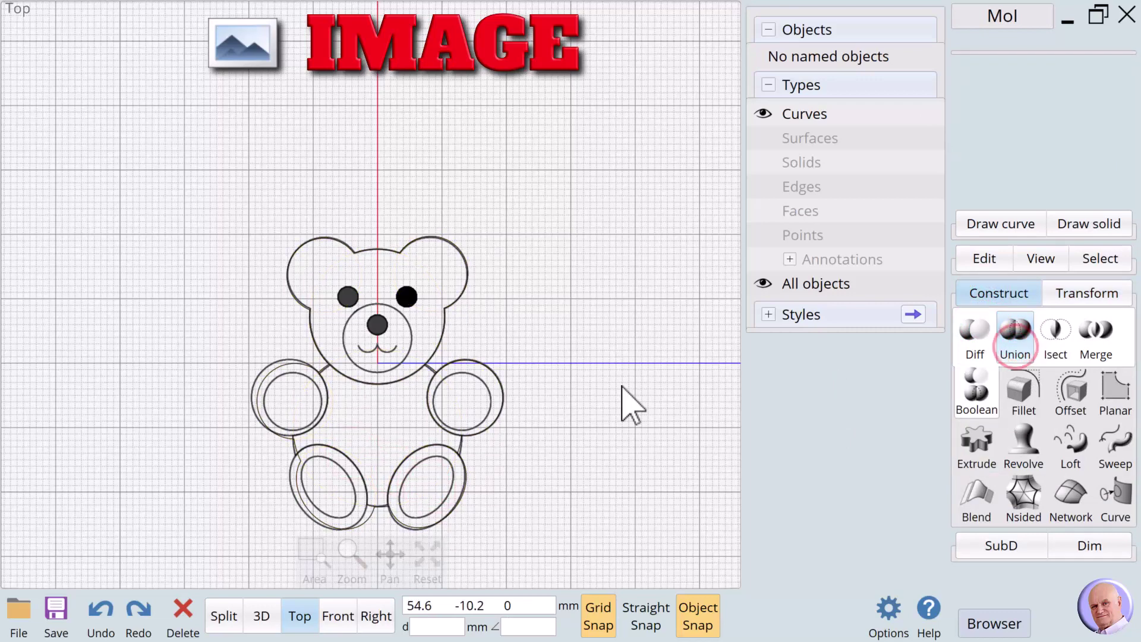
left_click(537, 324)
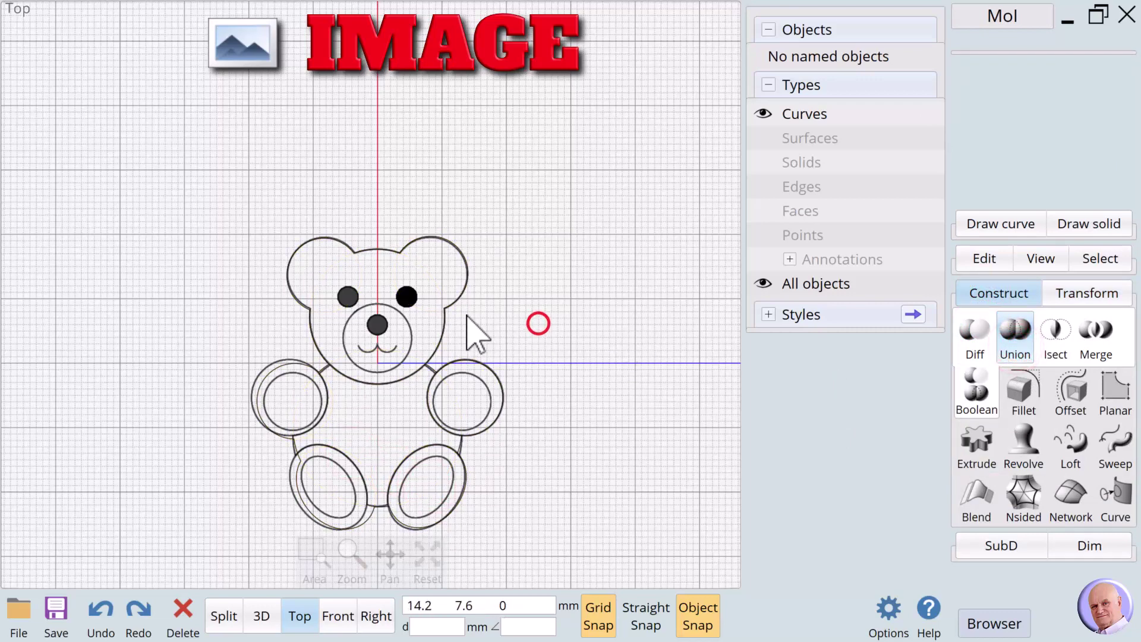
left_click(448, 310)
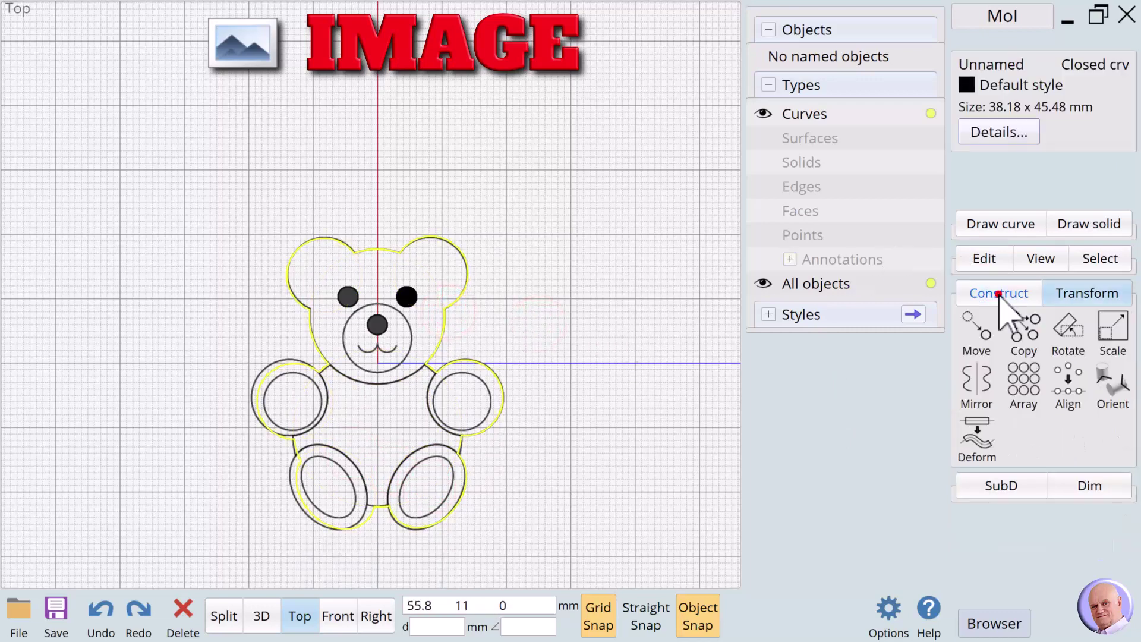
Offset the merged bear outline 2 mm to the outside.
left_click(1069, 388)
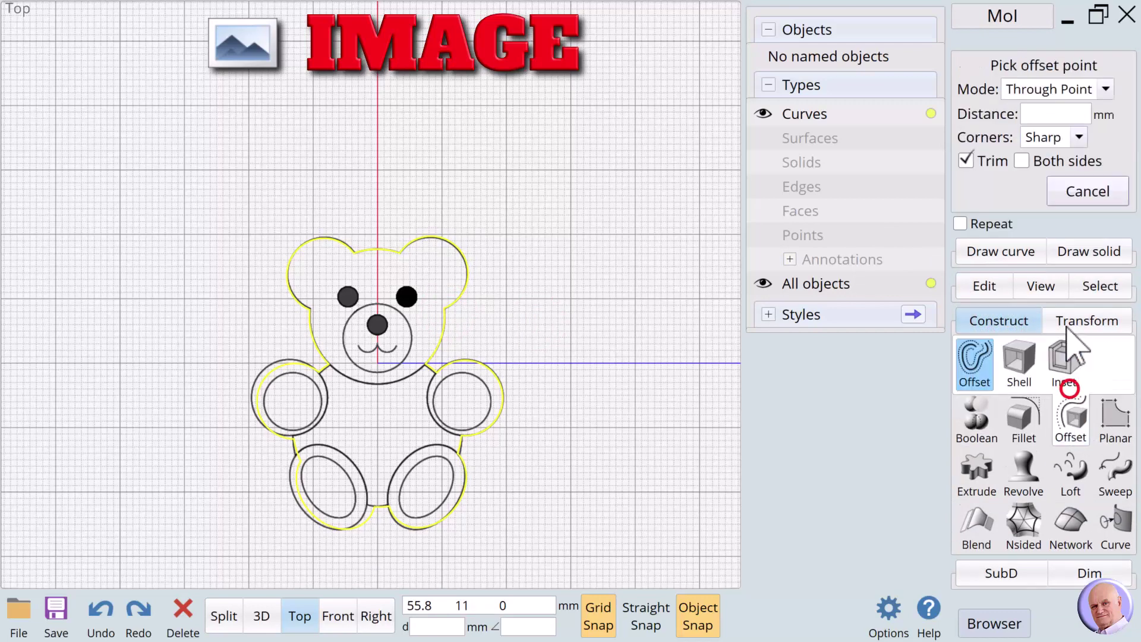
left_click(1031, 113)
left_click(1010, 240)
left_click(1030, 312)
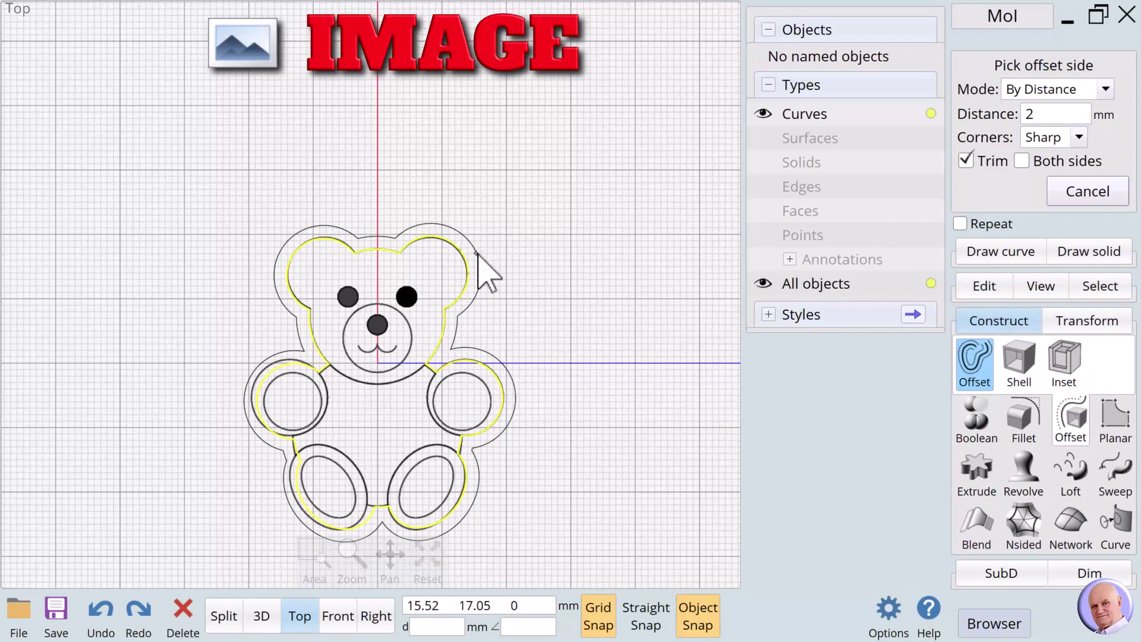
left_click(477, 252)
Offset the outer curve outward again, then select the inner outline and first offset.
left_click(550, 259)
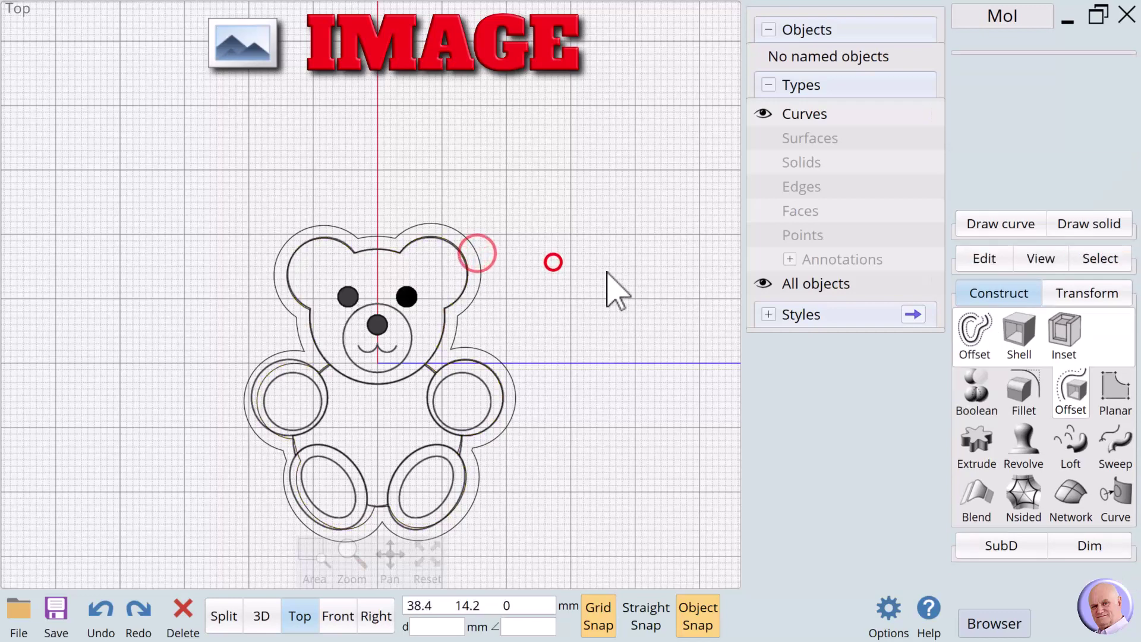
left_click(484, 280)
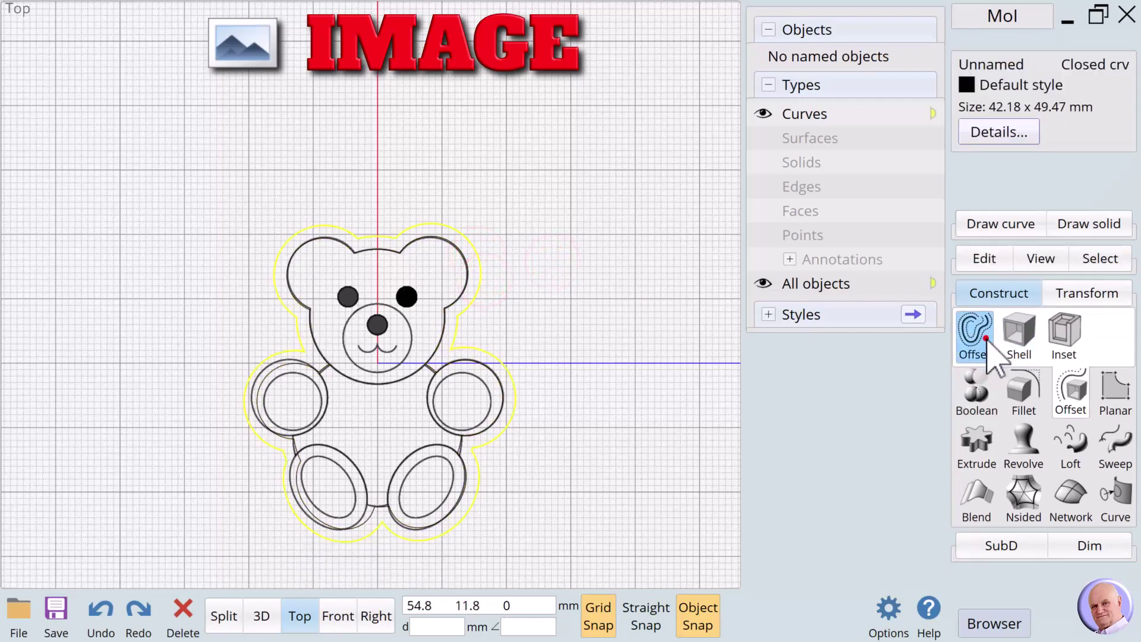
left_click(976, 331)
left_click(547, 281)
left_click(621, 286)
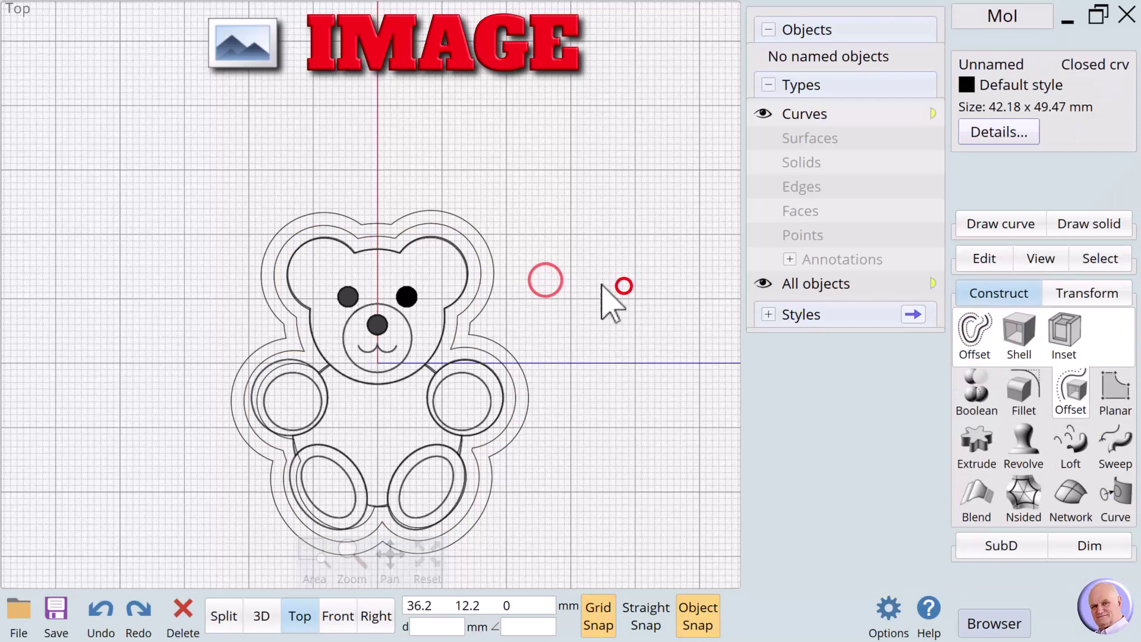
left_click(470, 285)
left_click(476, 288)
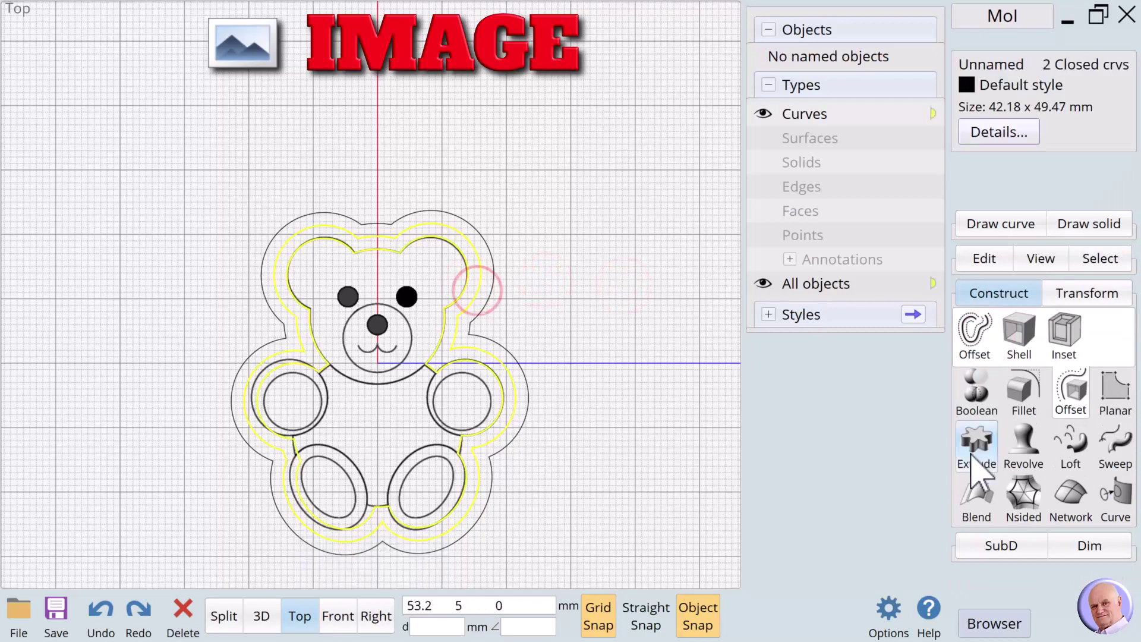
Extrude the inner curve pair 15 mm to form the cutter wall.
left_click(971, 454)
left_click(1036, 88)
left_click(966, 214)
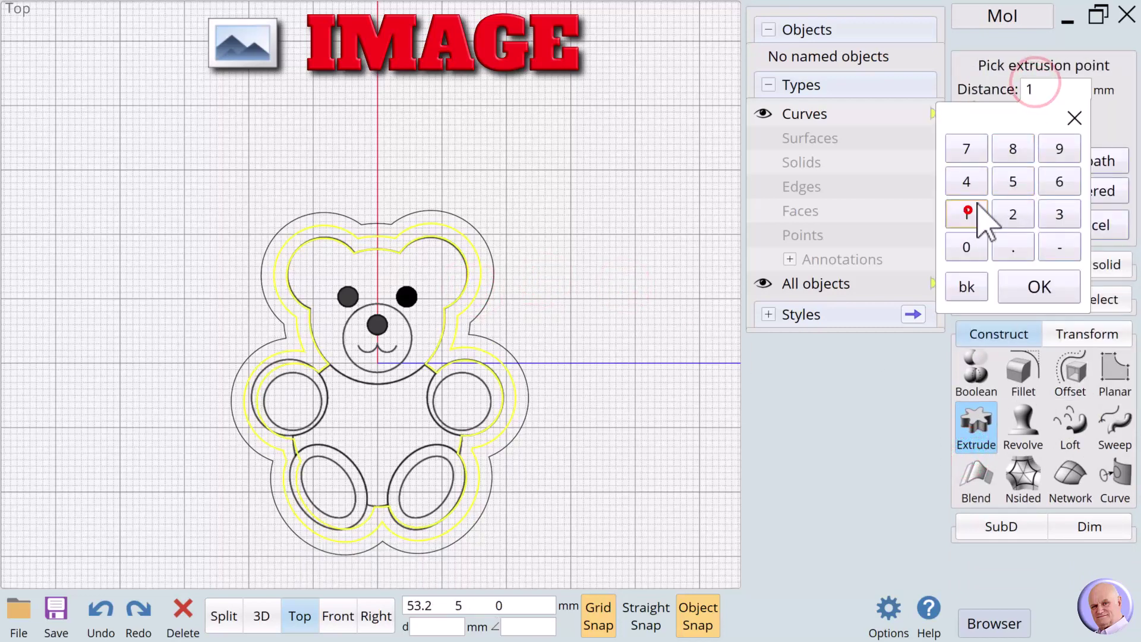
left_click(1005, 185)
left_click(1026, 253)
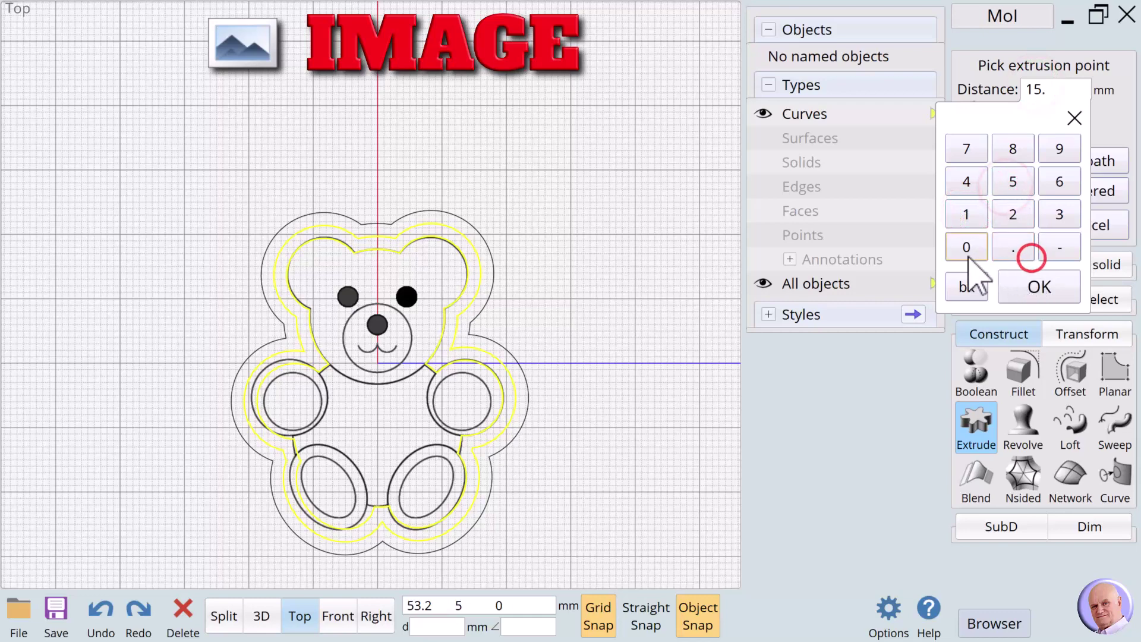
left_click(1025, 285)
left_click(648, 255)
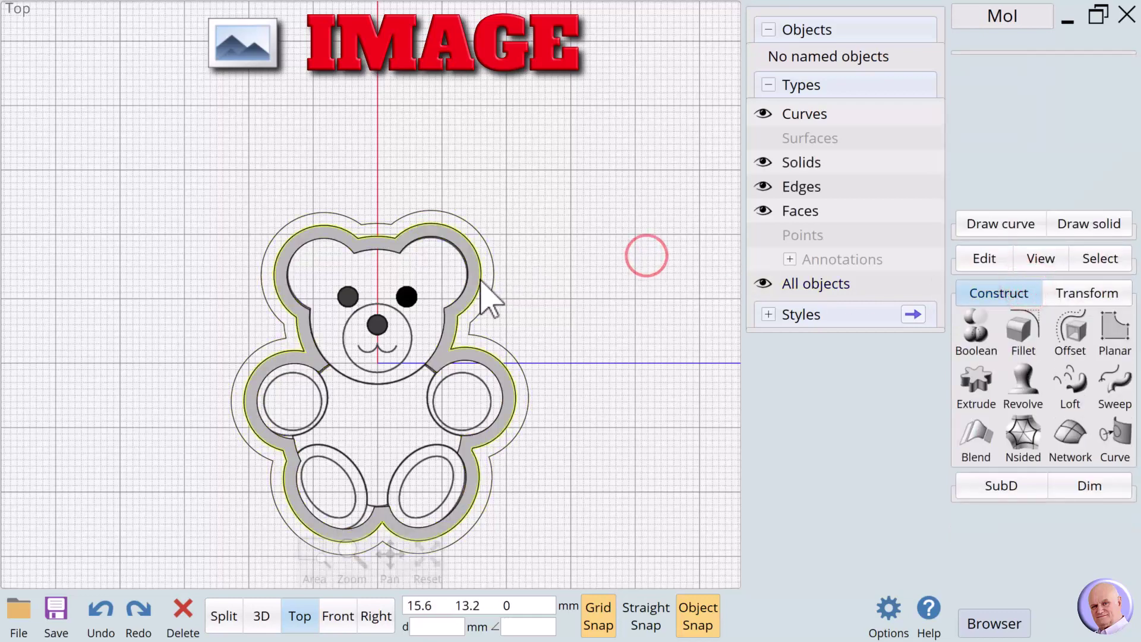
Extrude the two outer offset curves 2 mm to form the base flange.
left_click(482, 282)
left_click(492, 283)
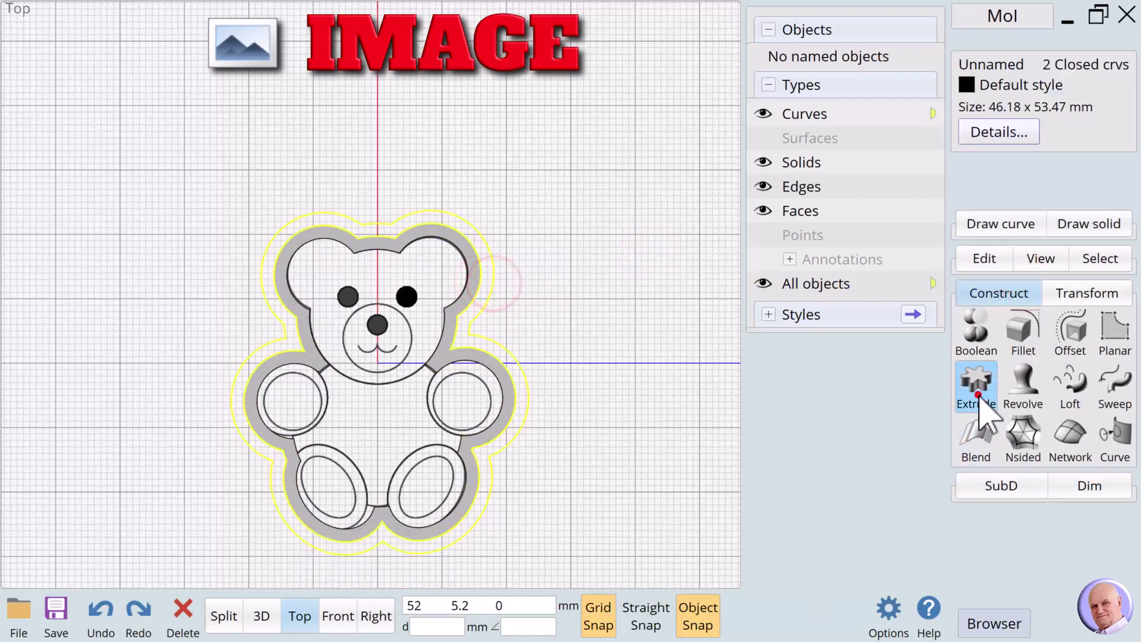
left_click(978, 392)
left_click(1040, 88)
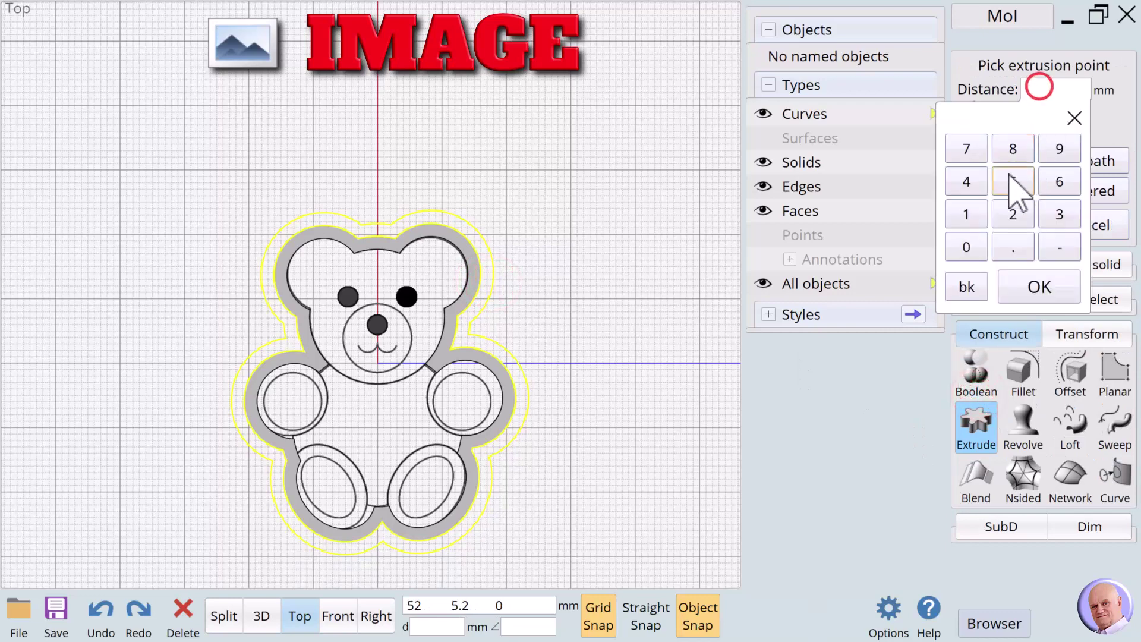
left_click(1013, 214)
left_click(1040, 286)
left_click(630, 297)
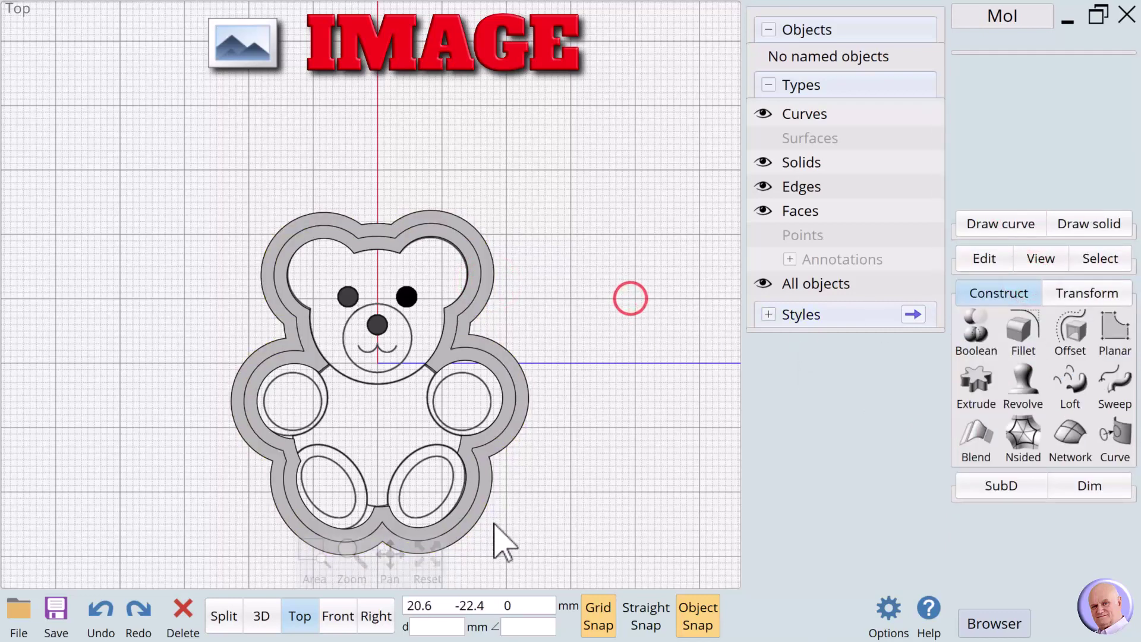
In the 3D view, union the wall and flange into one solid and select its top rim face.
mouse_move(357, 585)
left_click(261, 615)
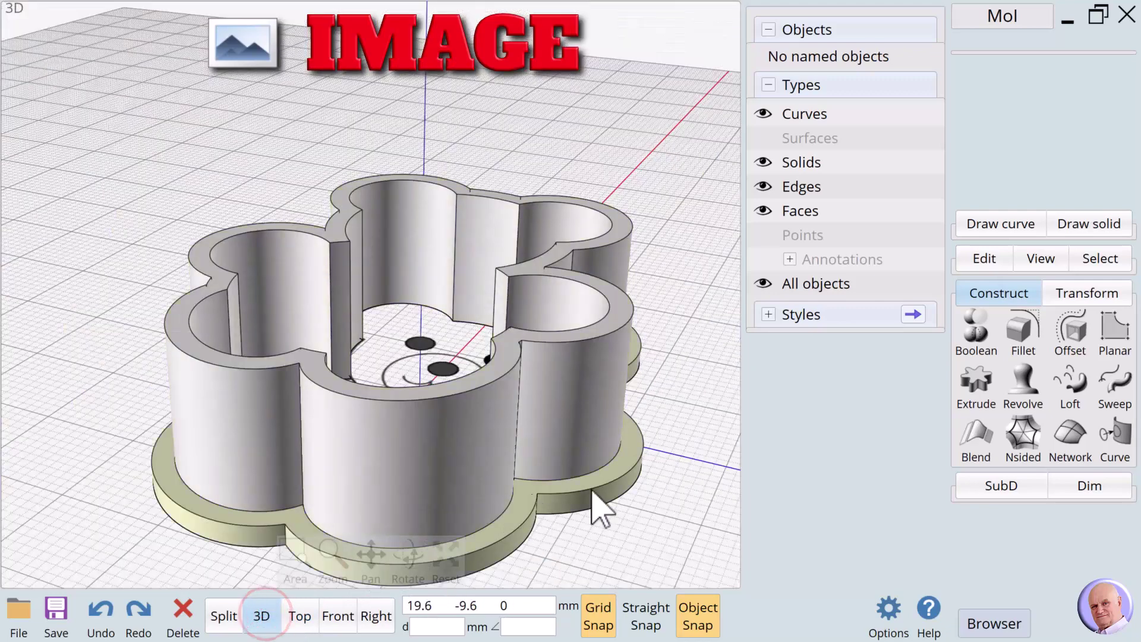
left_click(594, 478)
left_click(555, 420)
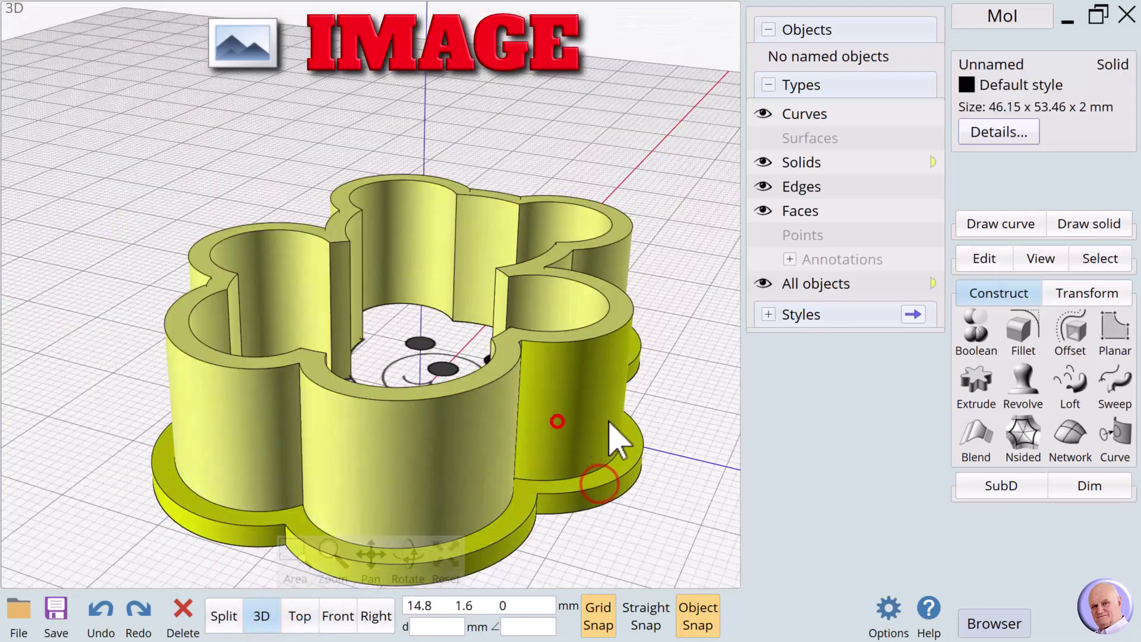
left_click(984, 341)
left_click(1015, 332)
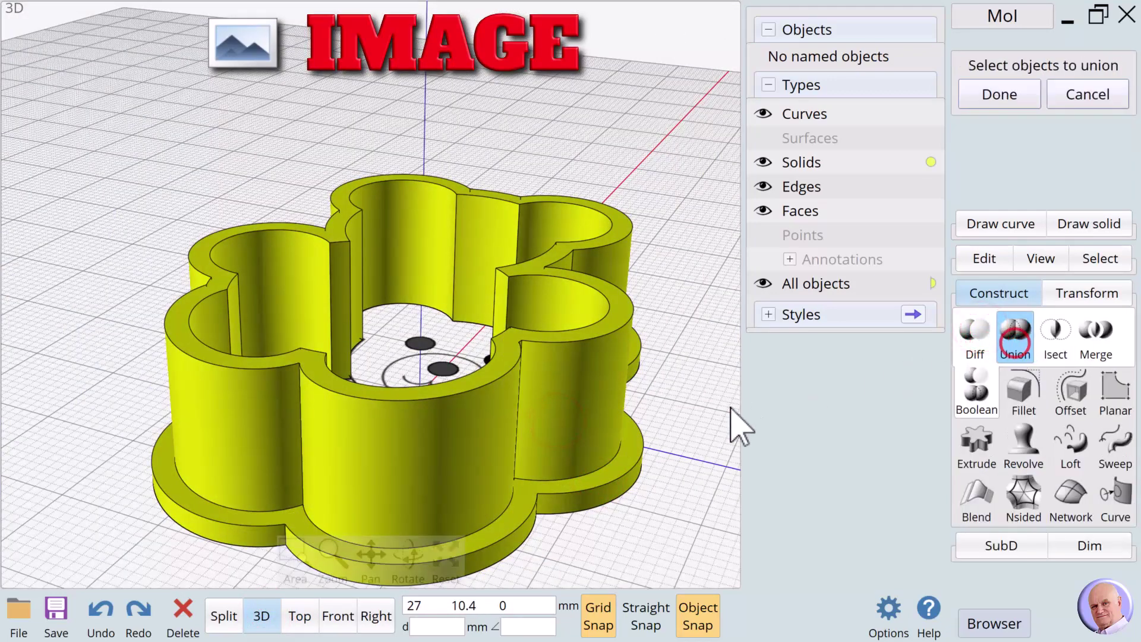
left_click(616, 301)
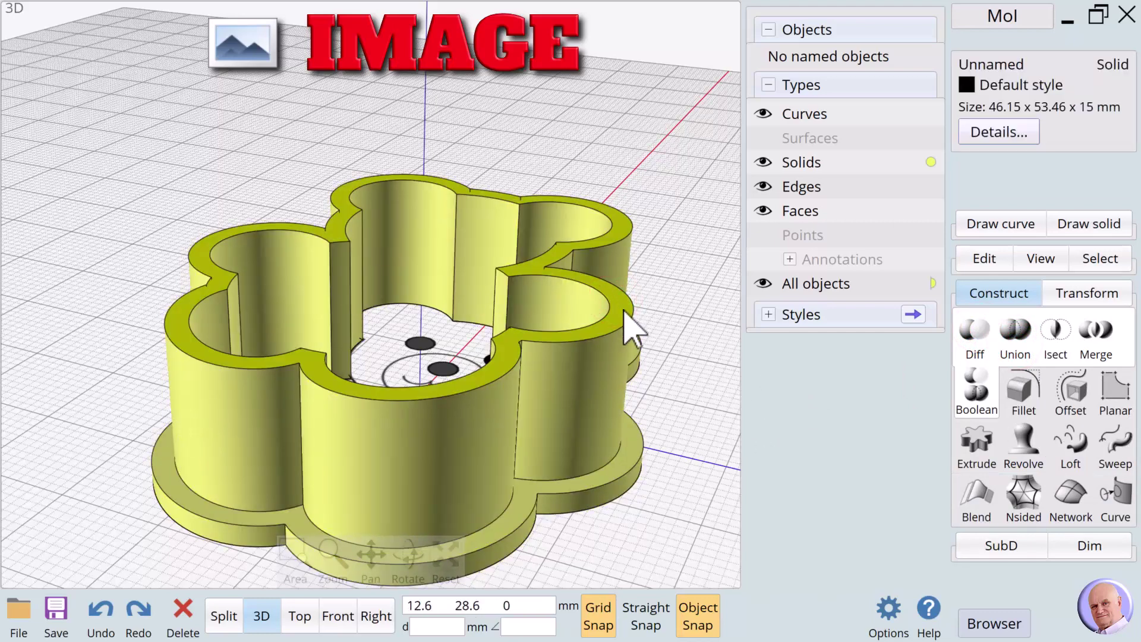
left_click(622, 310)
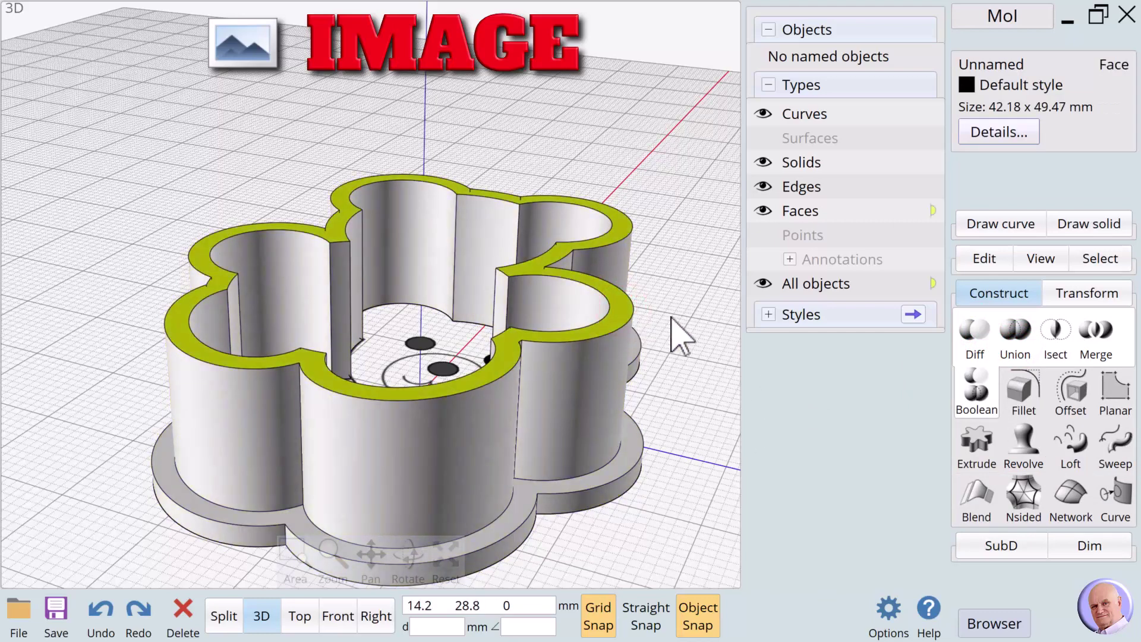
Chamfer the cutter's top rim edges by 0.9 mm, then return to the Top view.
left_click(1022, 407)
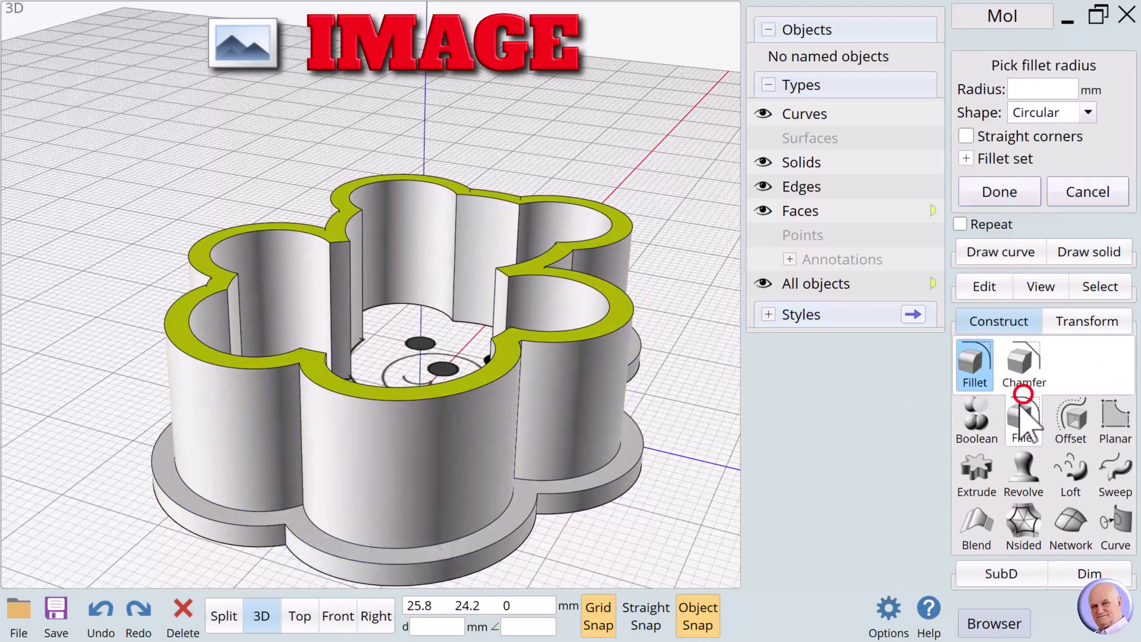
left_click(1023, 359)
left_click(1077, 90)
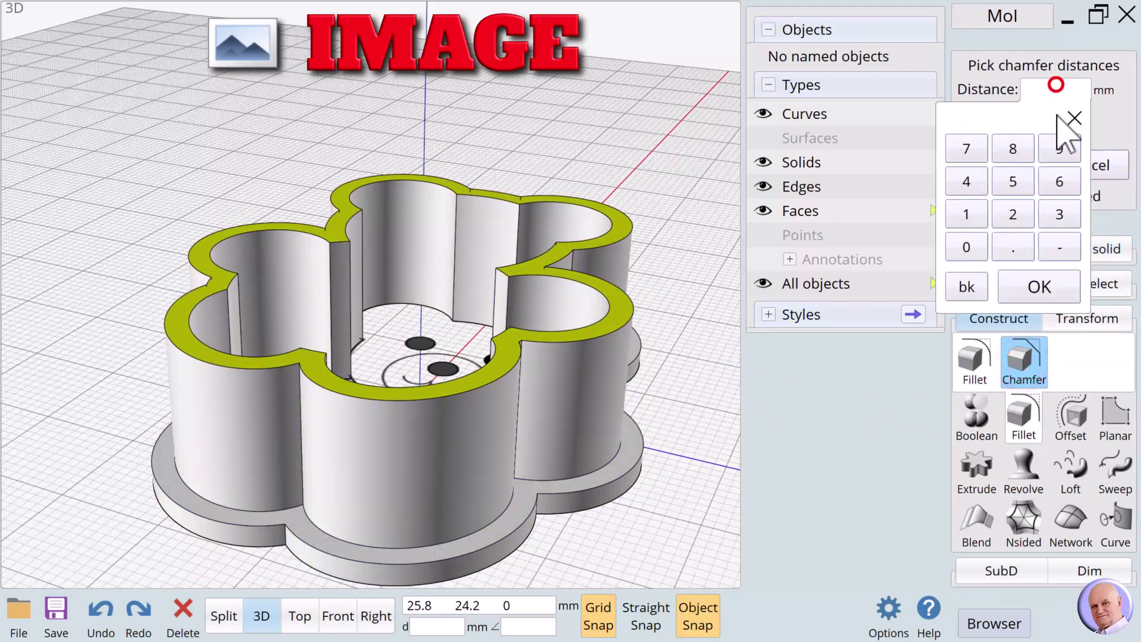
left_click(1013, 247)
left_click(1058, 148)
left_click(1040, 287)
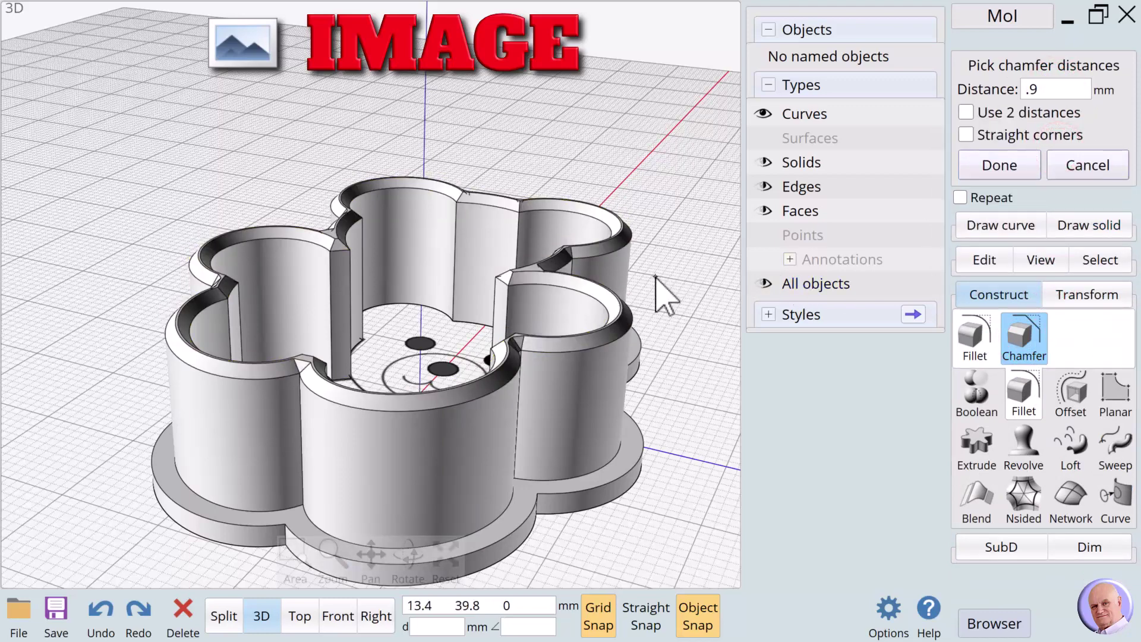
left_click(1001, 166)
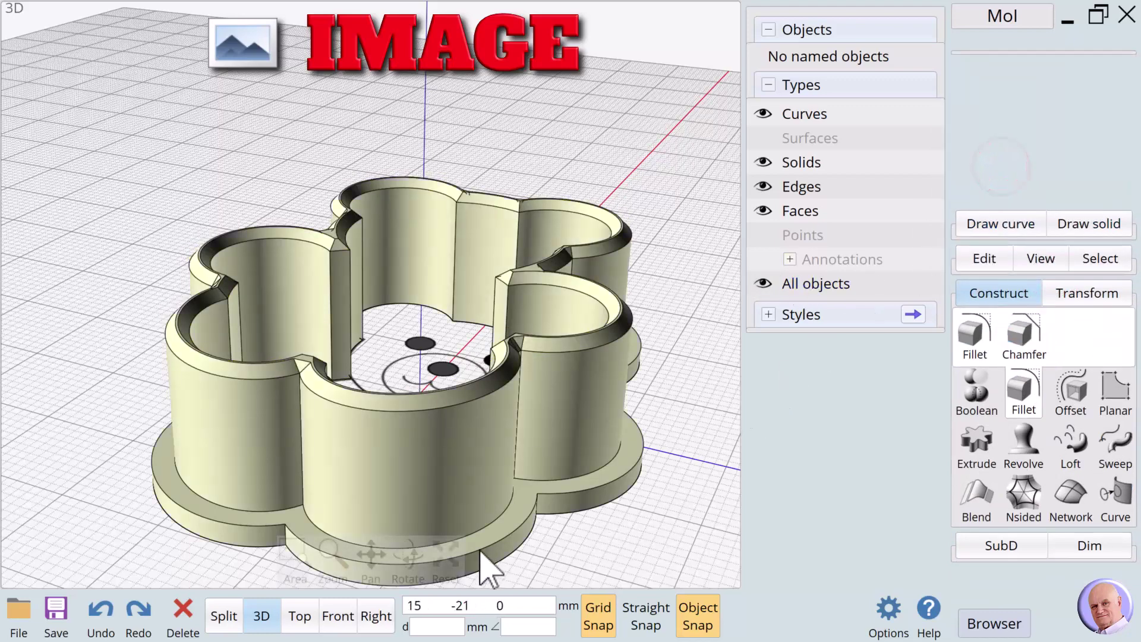
left_click_drag(408, 558, 407, 540)
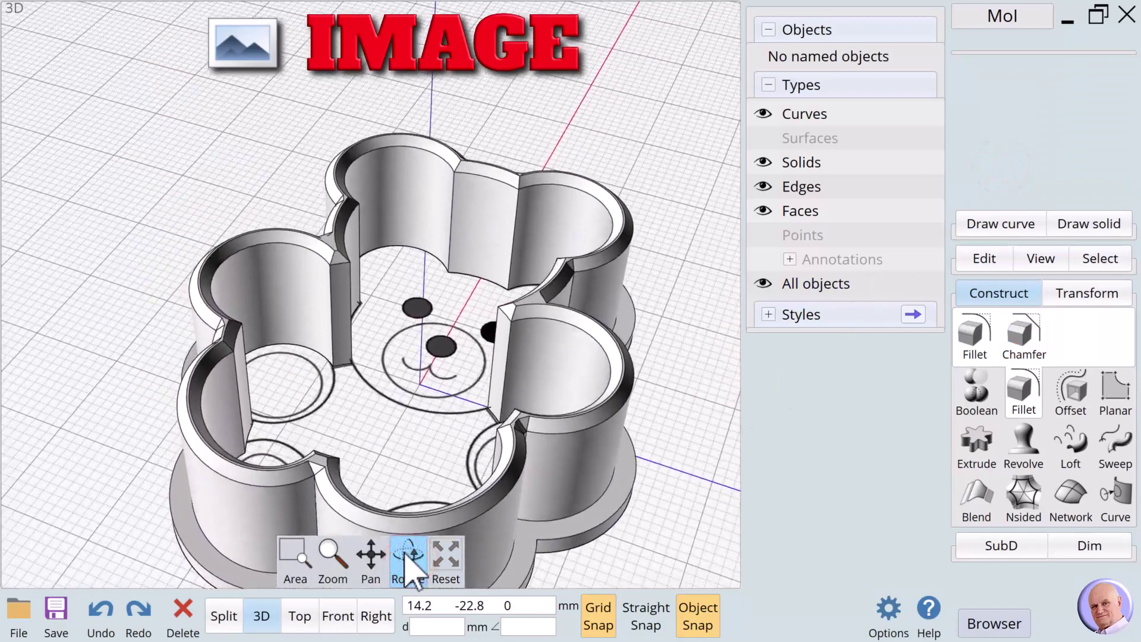
left_click(292, 618)
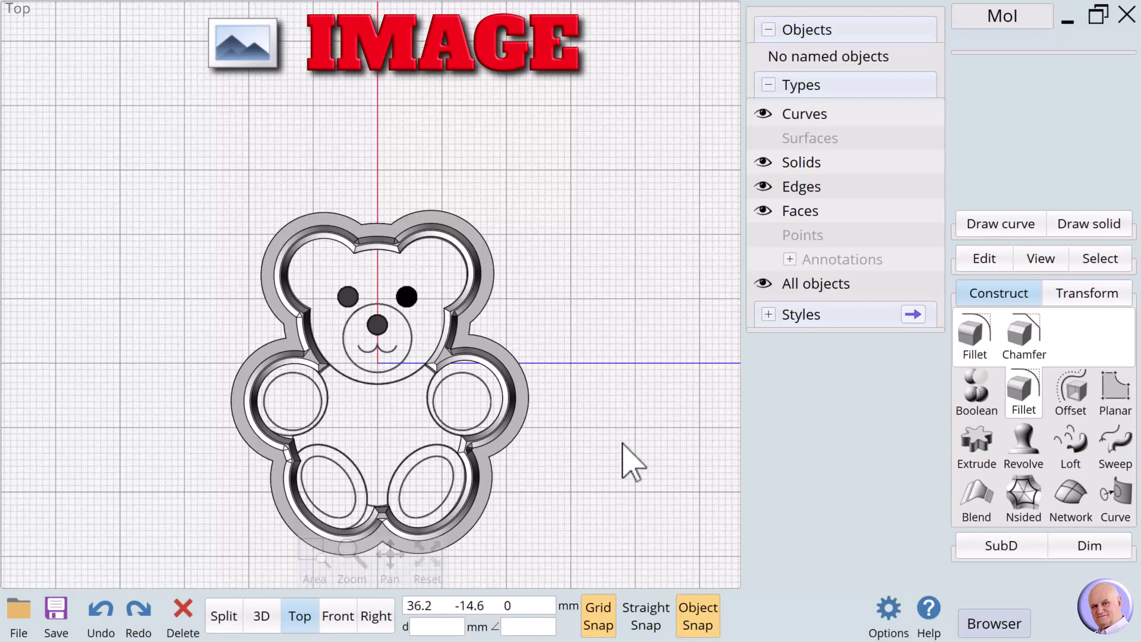
Hide the BearLineArt.png background image from the View > Image settings.
left_click(520, 398)
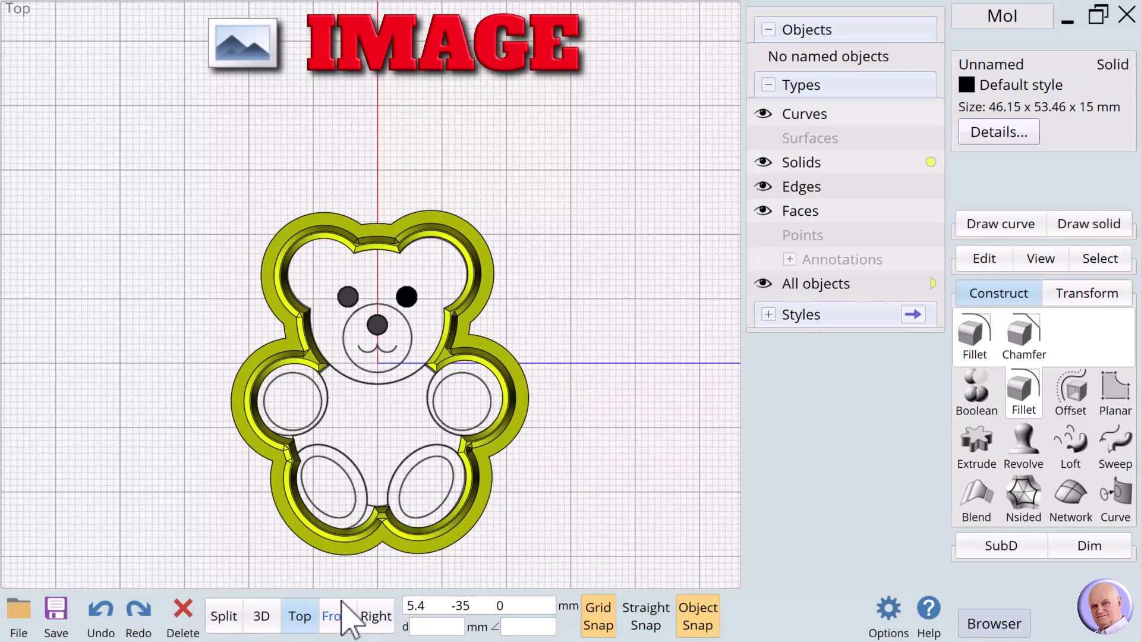
left_click(1040, 259)
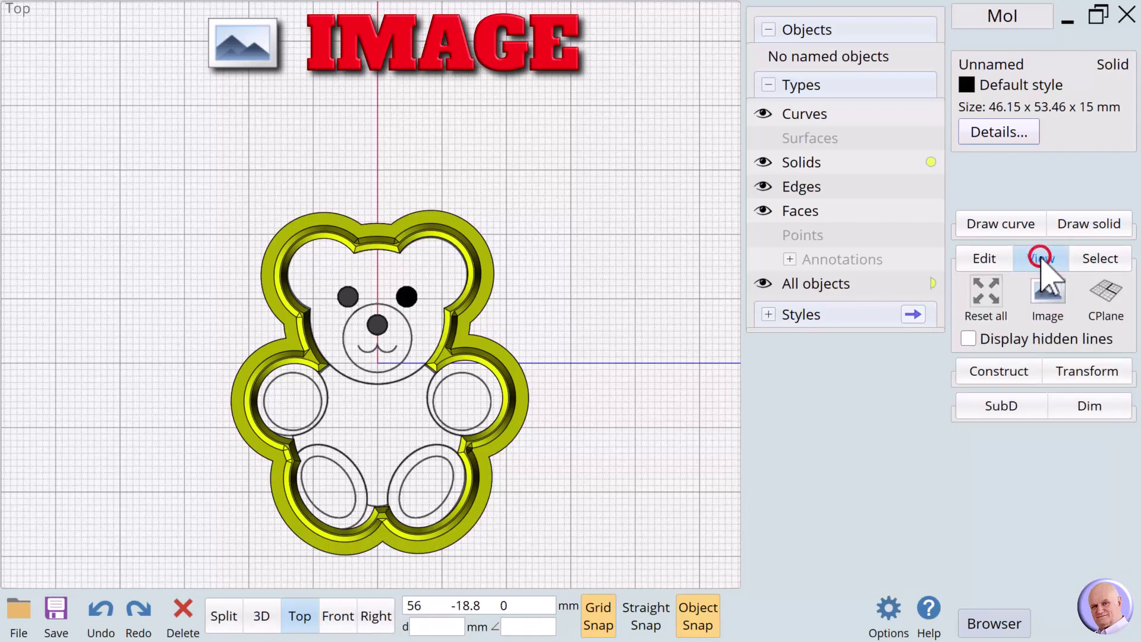
left_click(1046, 290)
left_click(1073, 173)
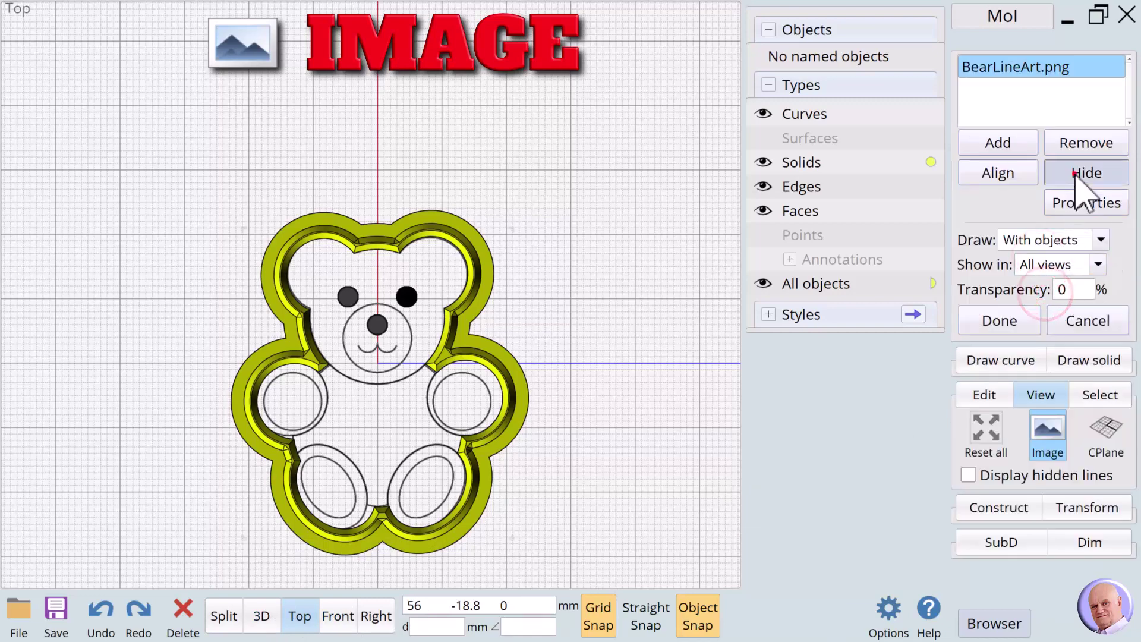
left_click(652, 275)
left_click(656, 382)
Orbit the finished cookie cutter in the 3D view, then return to the Top view.
left_click(257, 617)
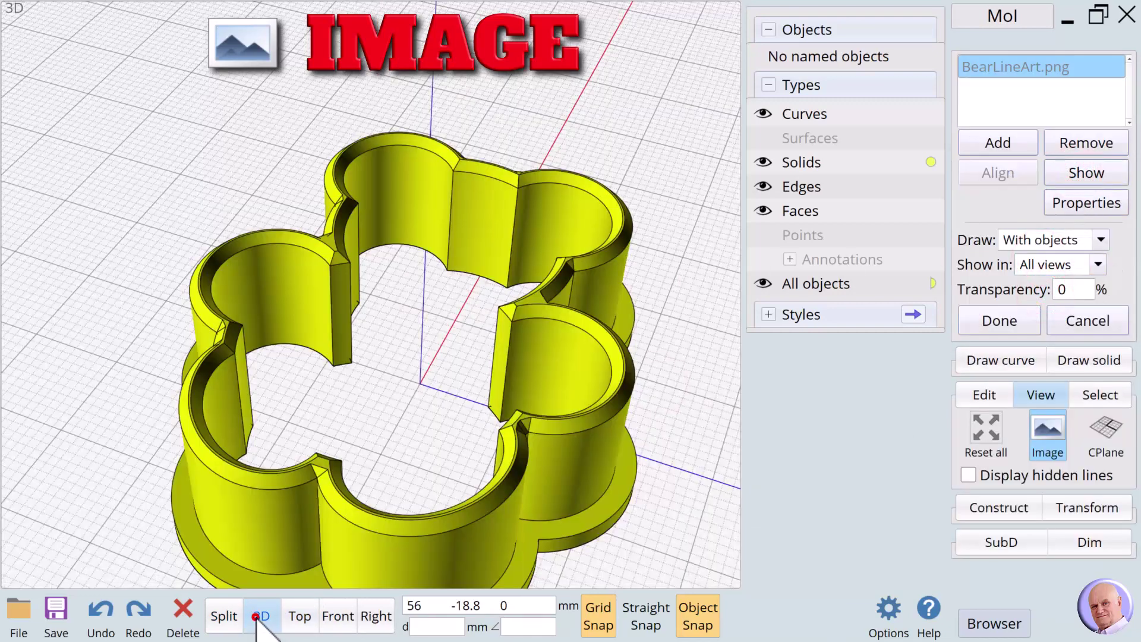
mouse_move(417, 568)
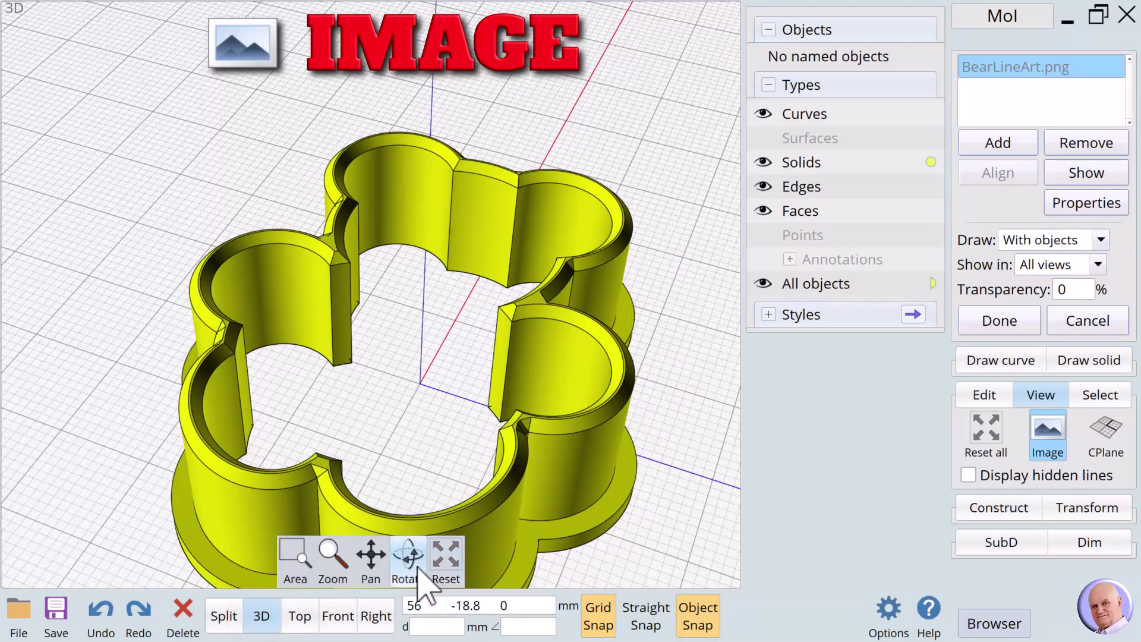
mouse_move(415, 566)
left_mouse_down()
mouse_move(365, 565)
mouse_move(370, 550)
mouse_move(413, 560)
mouse_move(396, 561)
left_mouse_up()
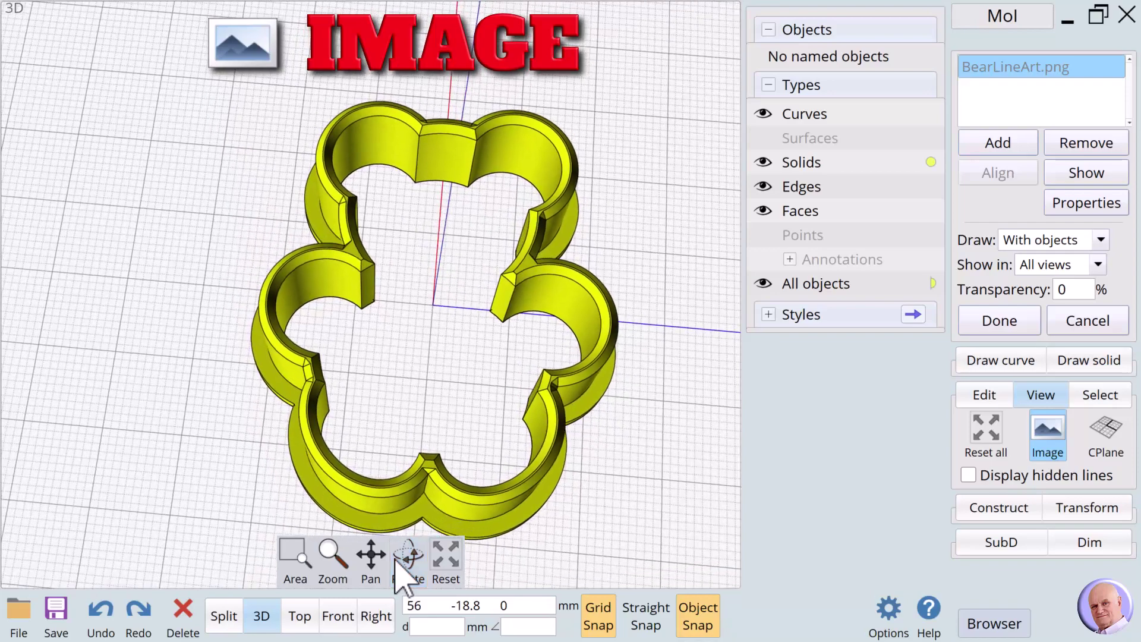
left_click(300, 616)
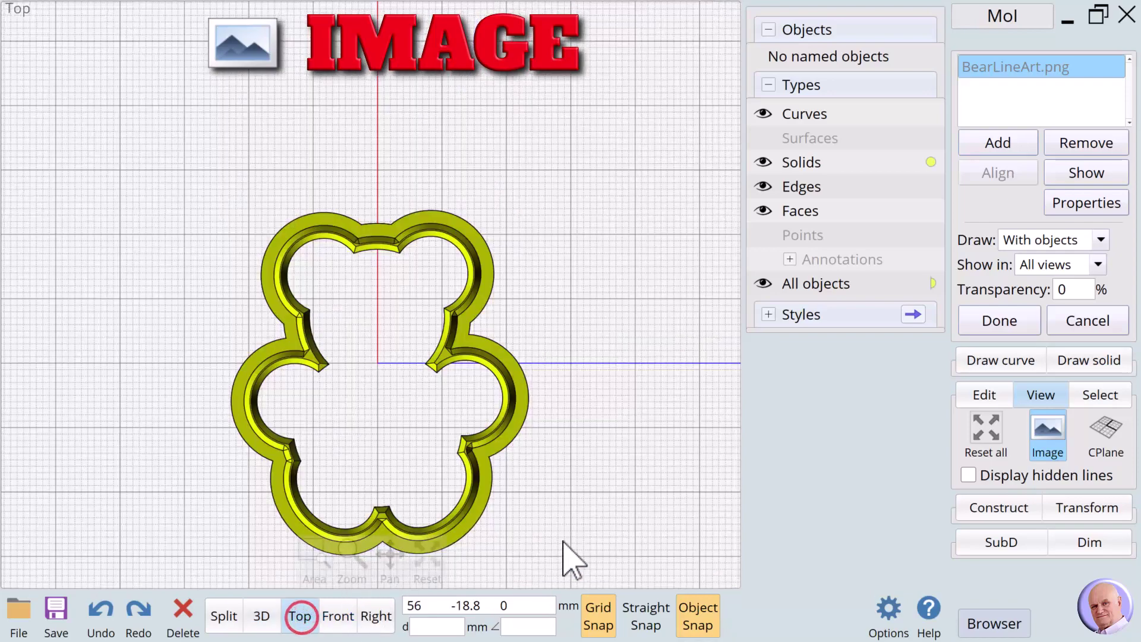